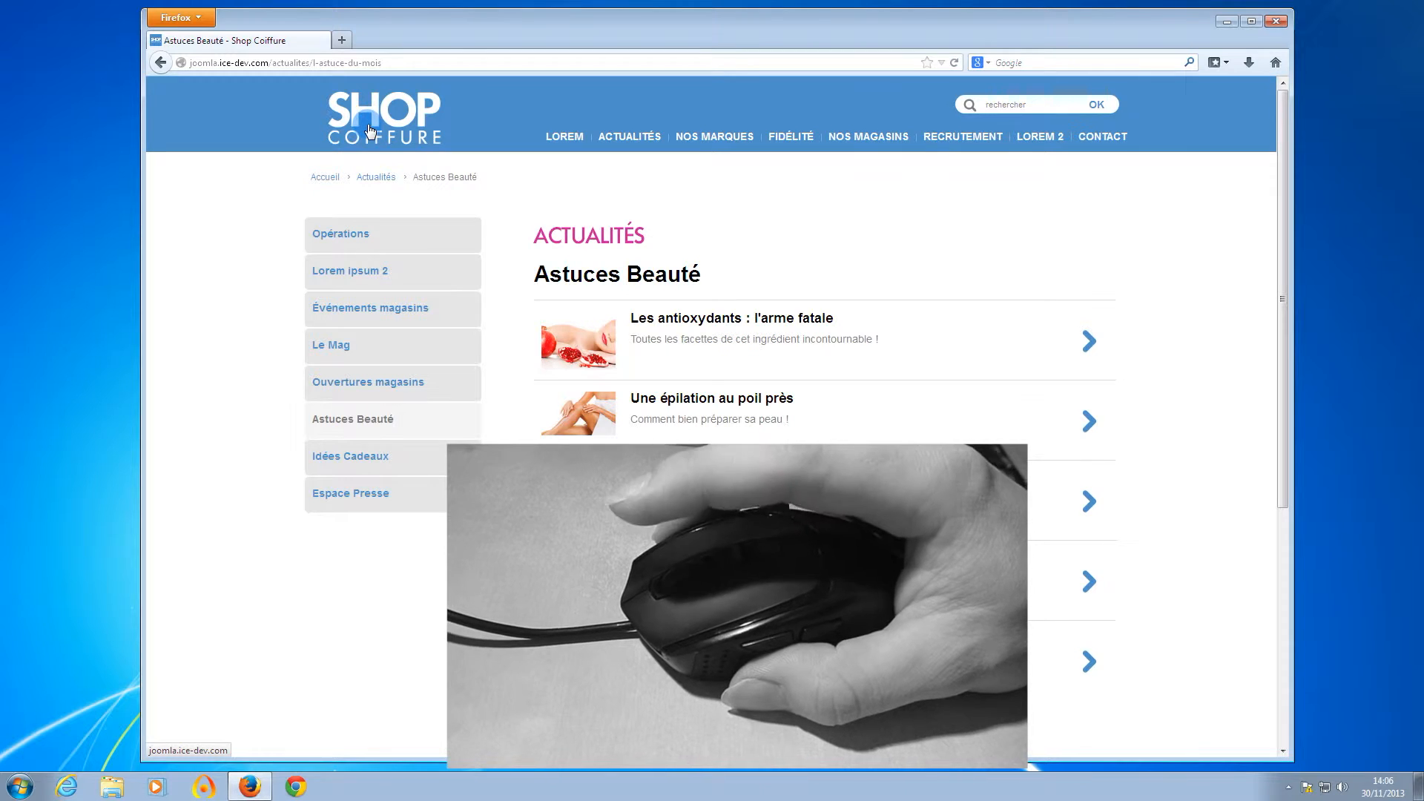
Step: Open the site's homepage, the Lorem page and the Actualités page twice, each in its own background tab
{"action": "middle_click", "coordinate": [369, 131]}
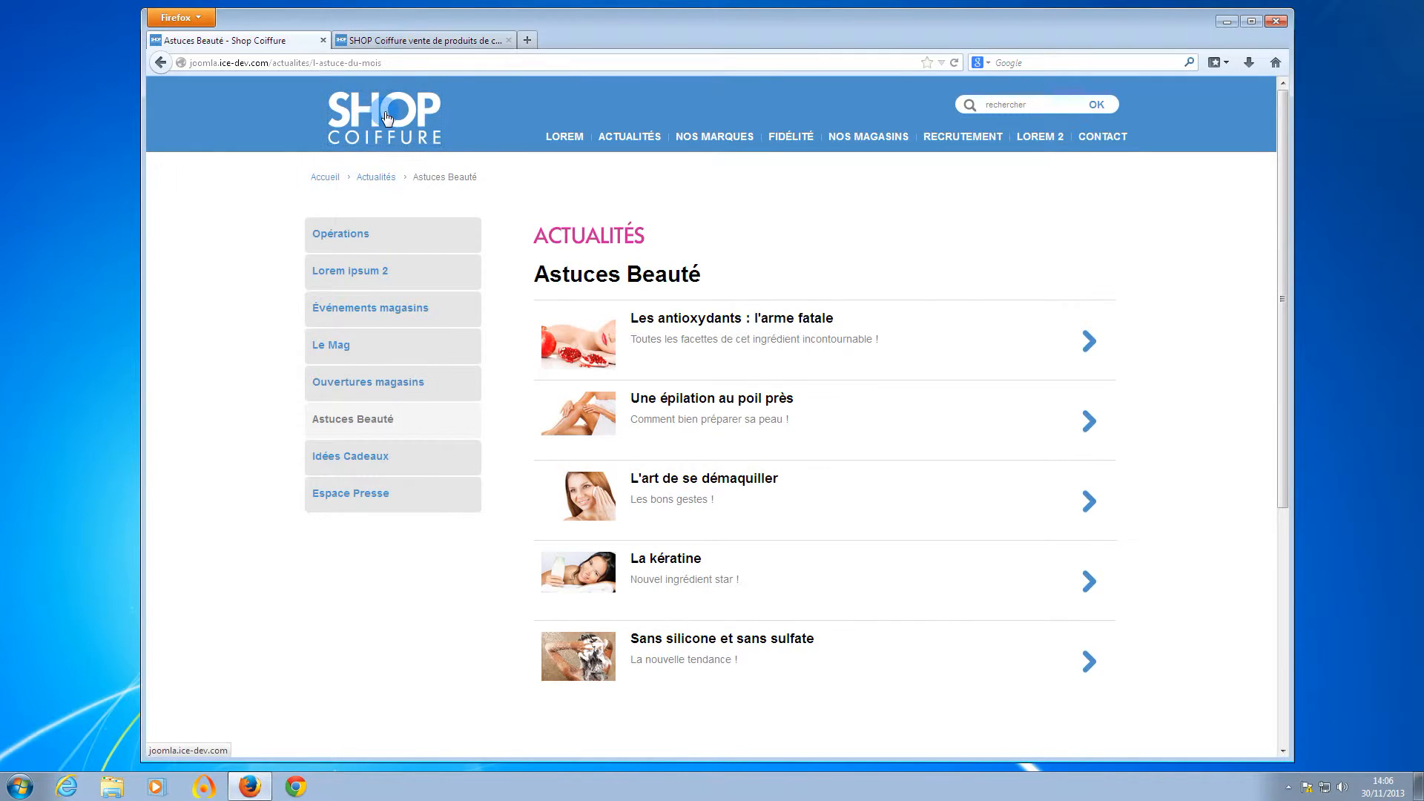
{"action": "middle_click", "coordinate": [565, 137]}
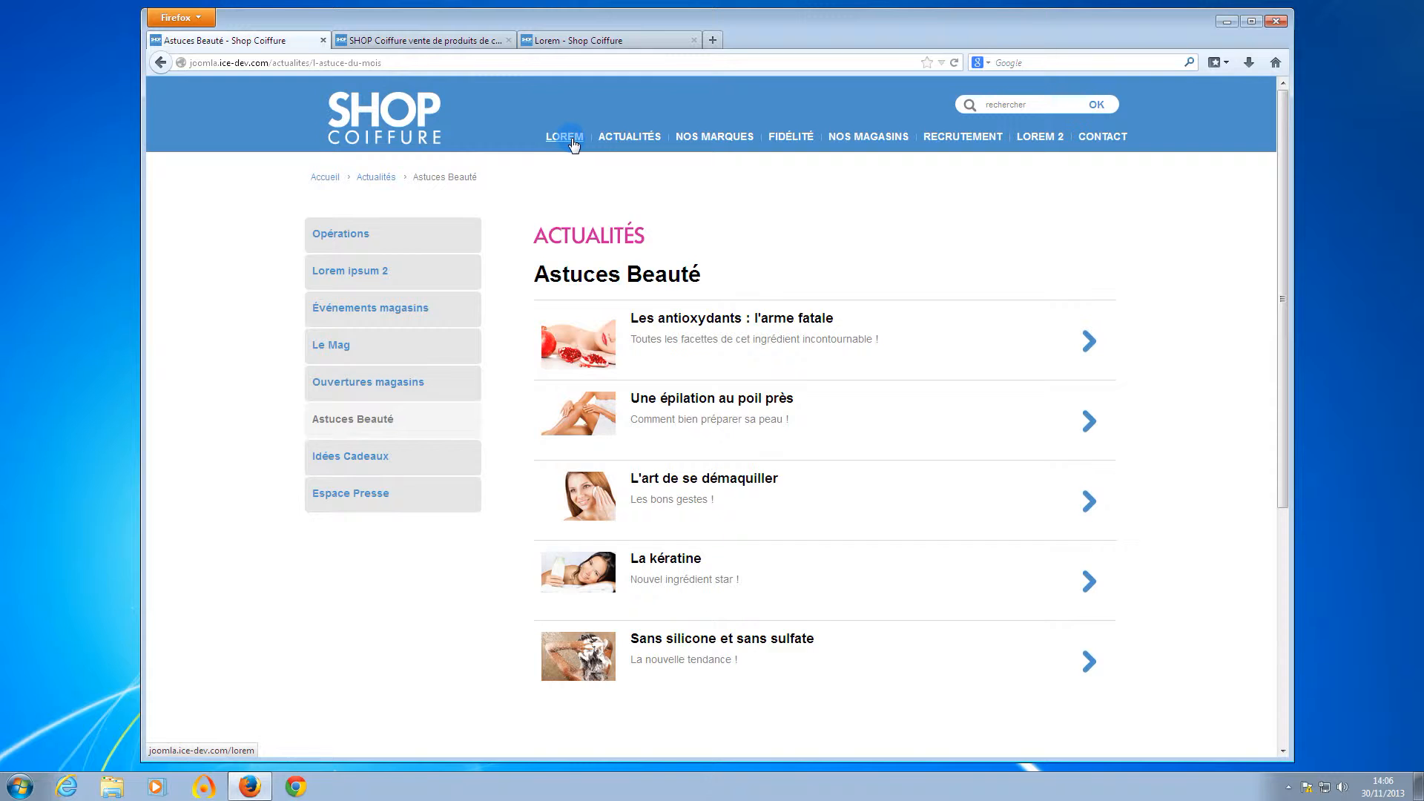
{"action": "middle_click", "coordinate": [619, 134]}
{"action": "middle_click", "coordinate": [619, 133]}
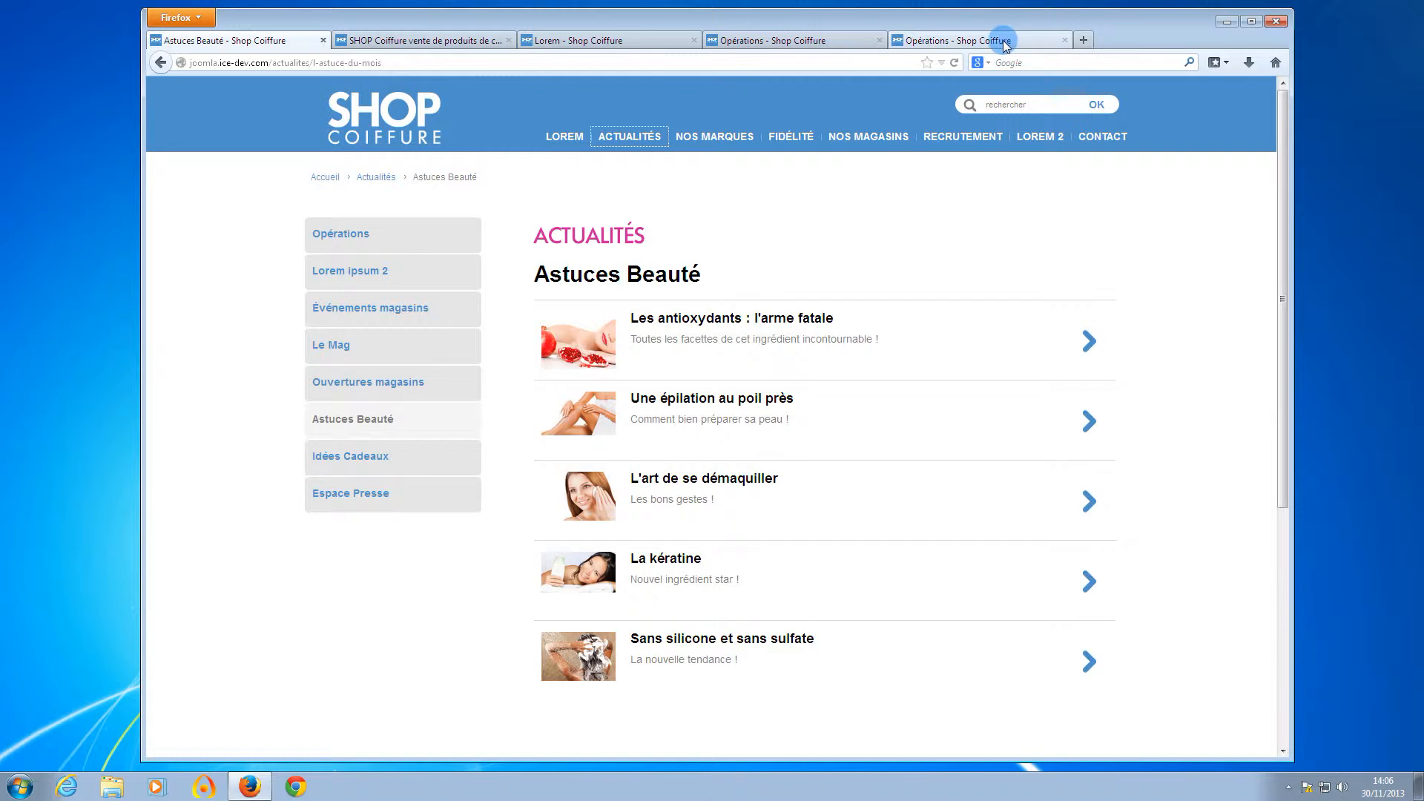
Step: Close the two Opérations tabs and the Lorem tab, keeping the homepage tab open
{"action": "middle_click", "coordinate": [957, 40]}
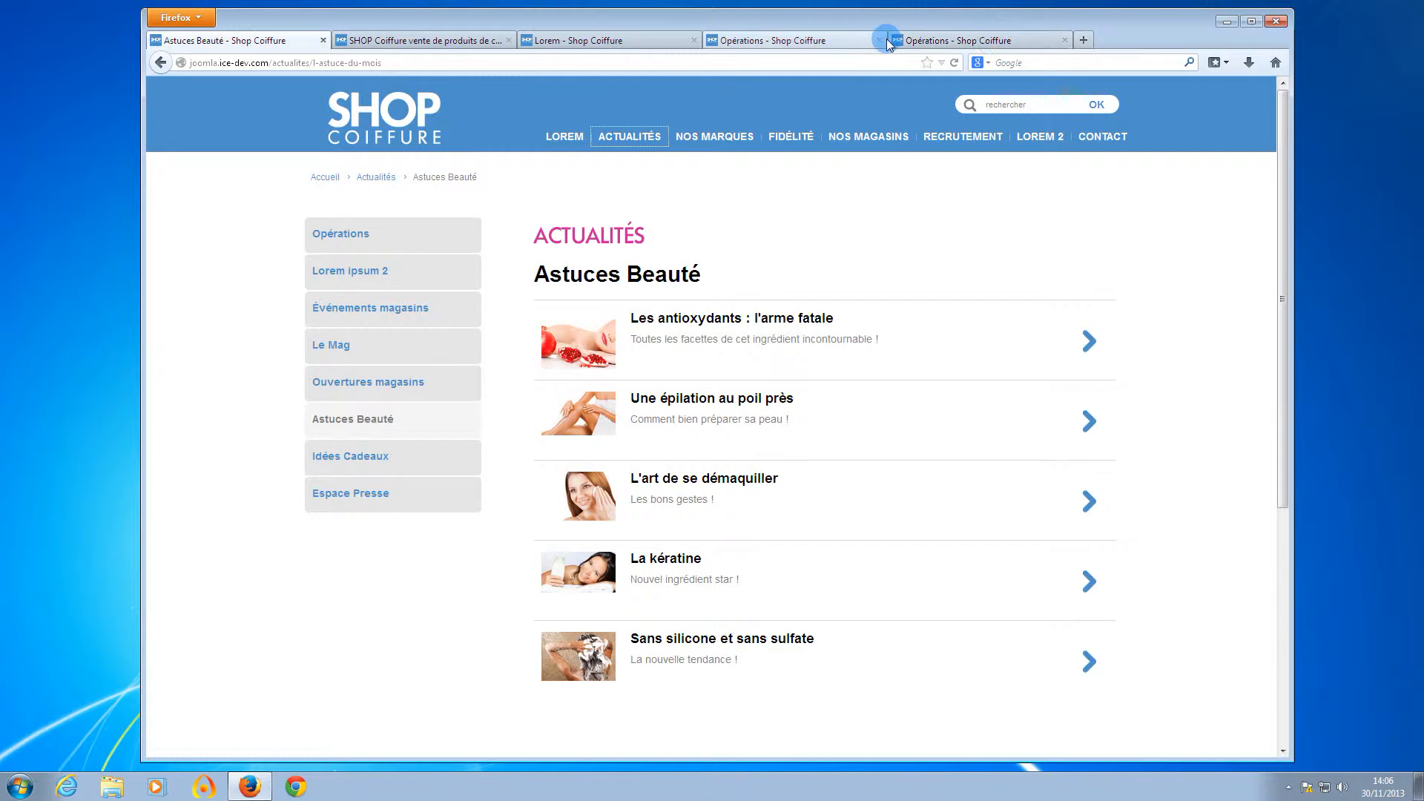
{"action": "middle_click", "coordinate": [828, 43]}
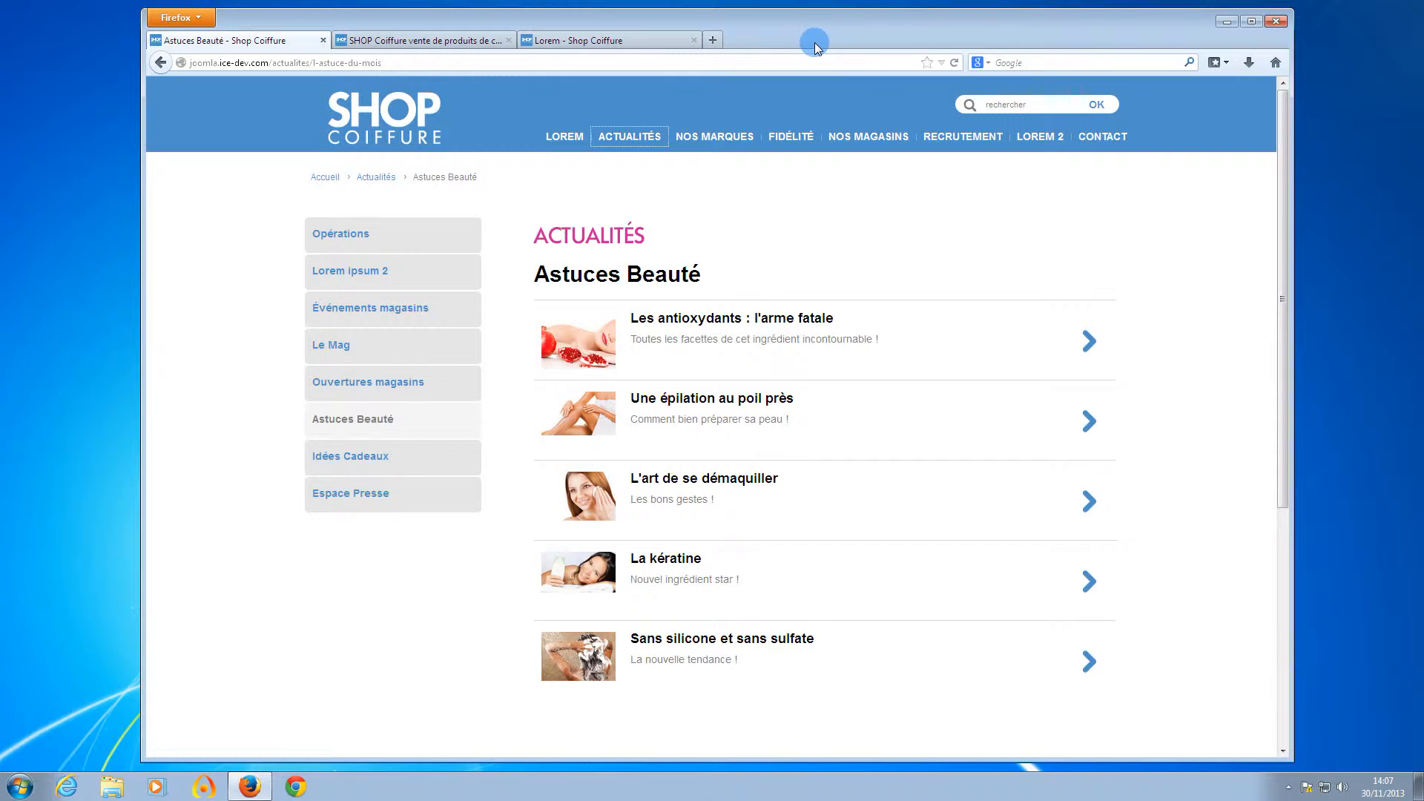
{"action": "middle_click", "coordinate": [671, 40]}
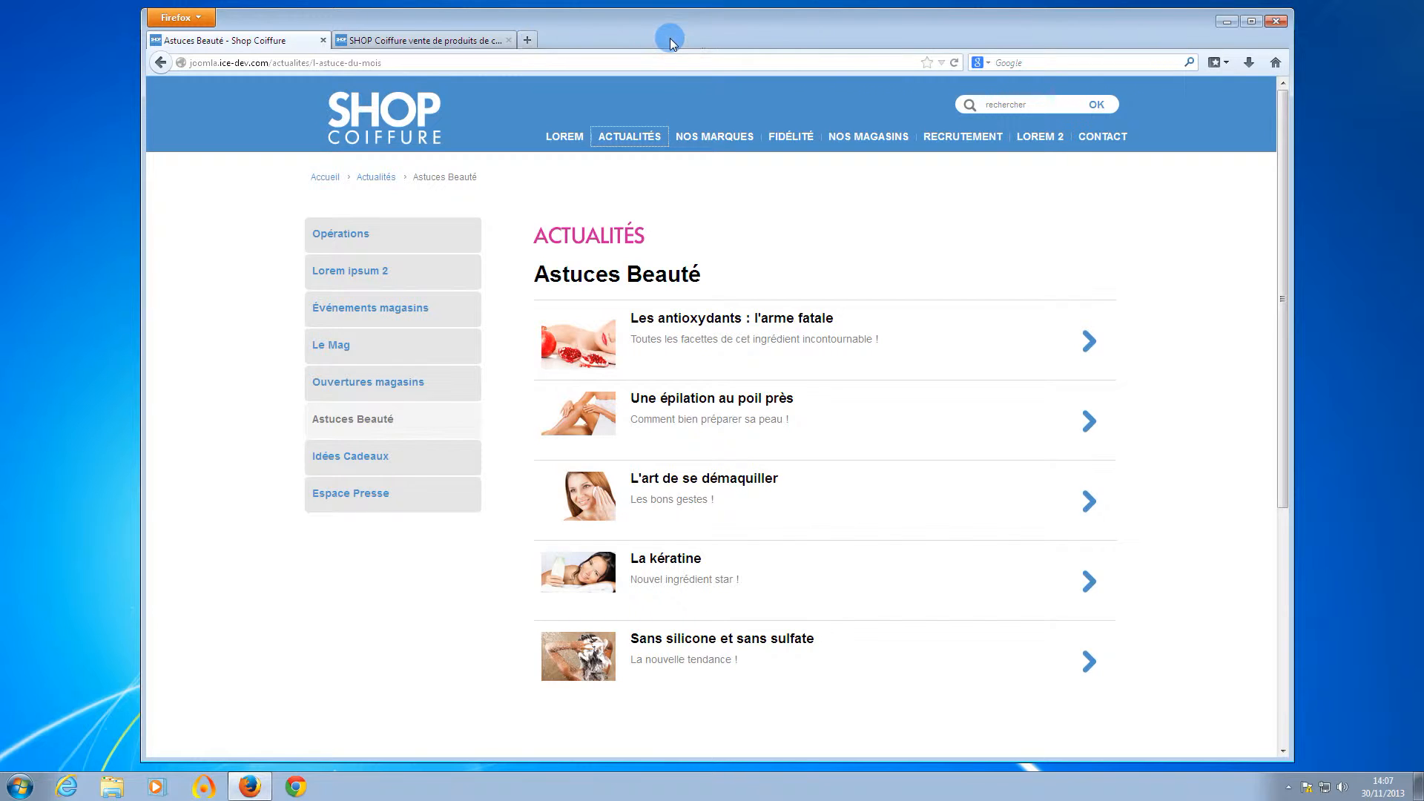
Step: In the homepage tab, go to the site's administration at joomla.ice-dev.com/administrator/
{"action": "left_click", "coordinate": [455, 43]}
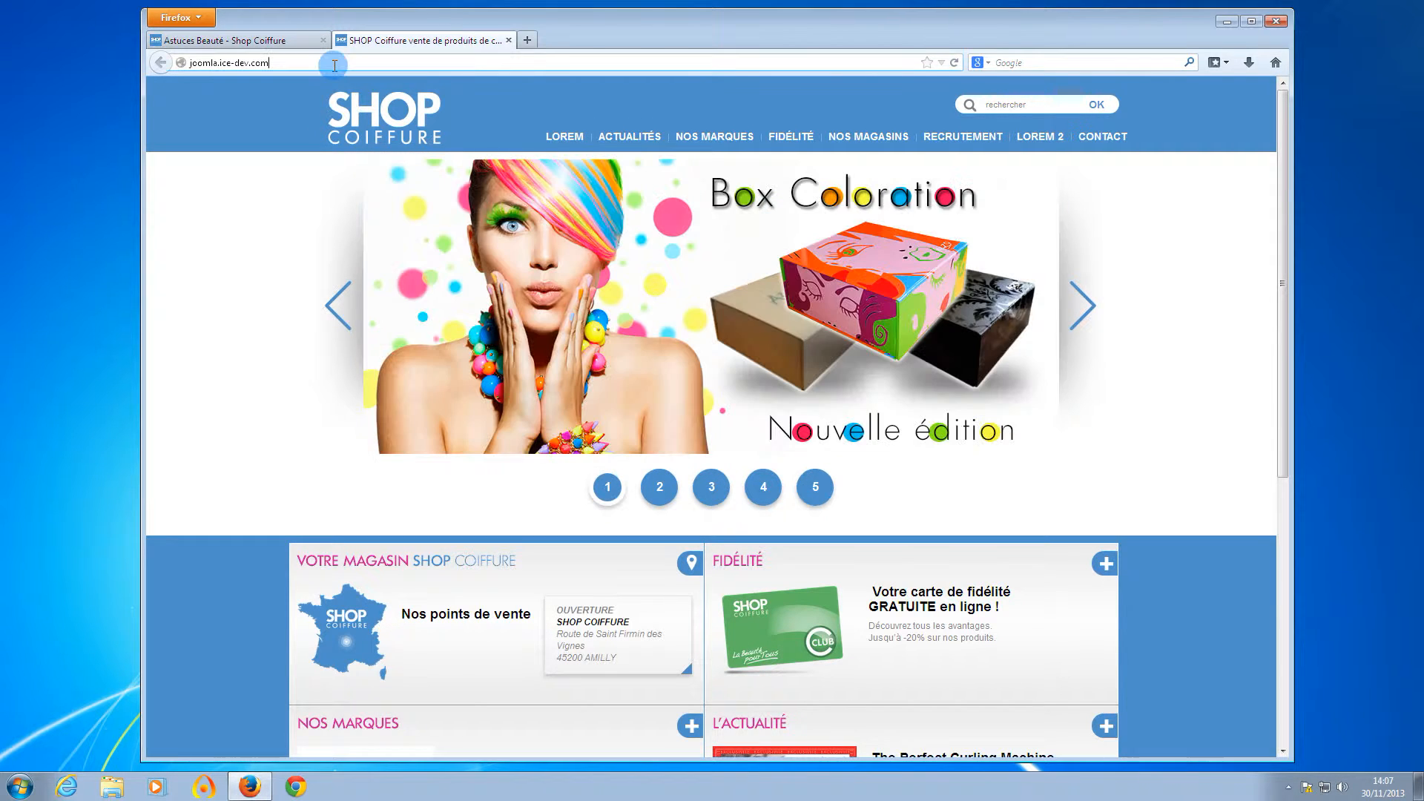
{"action": "left_click", "coordinate": [338, 64]}
{"action": "type", "text": "/administrator/"}
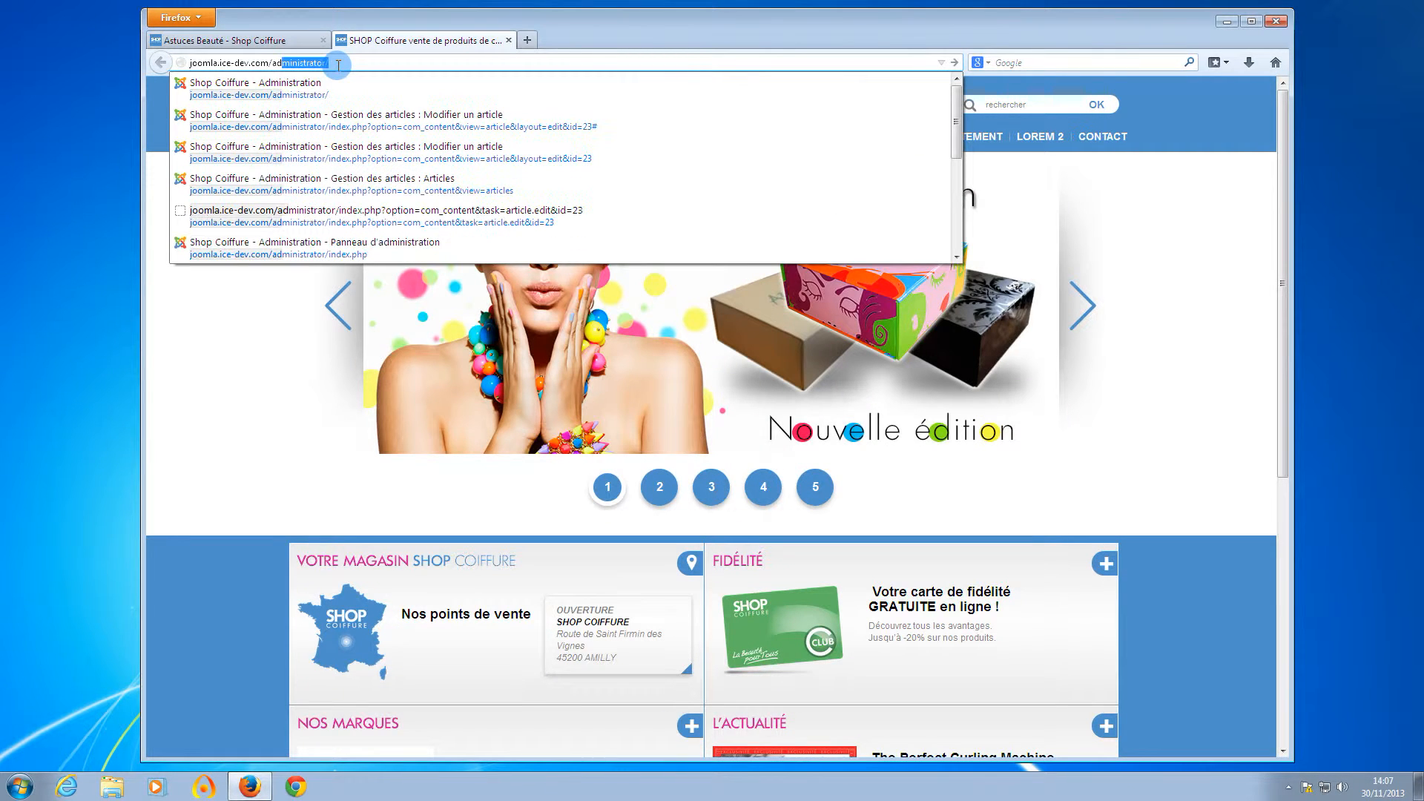
{"action": "key", "text": "Return"}
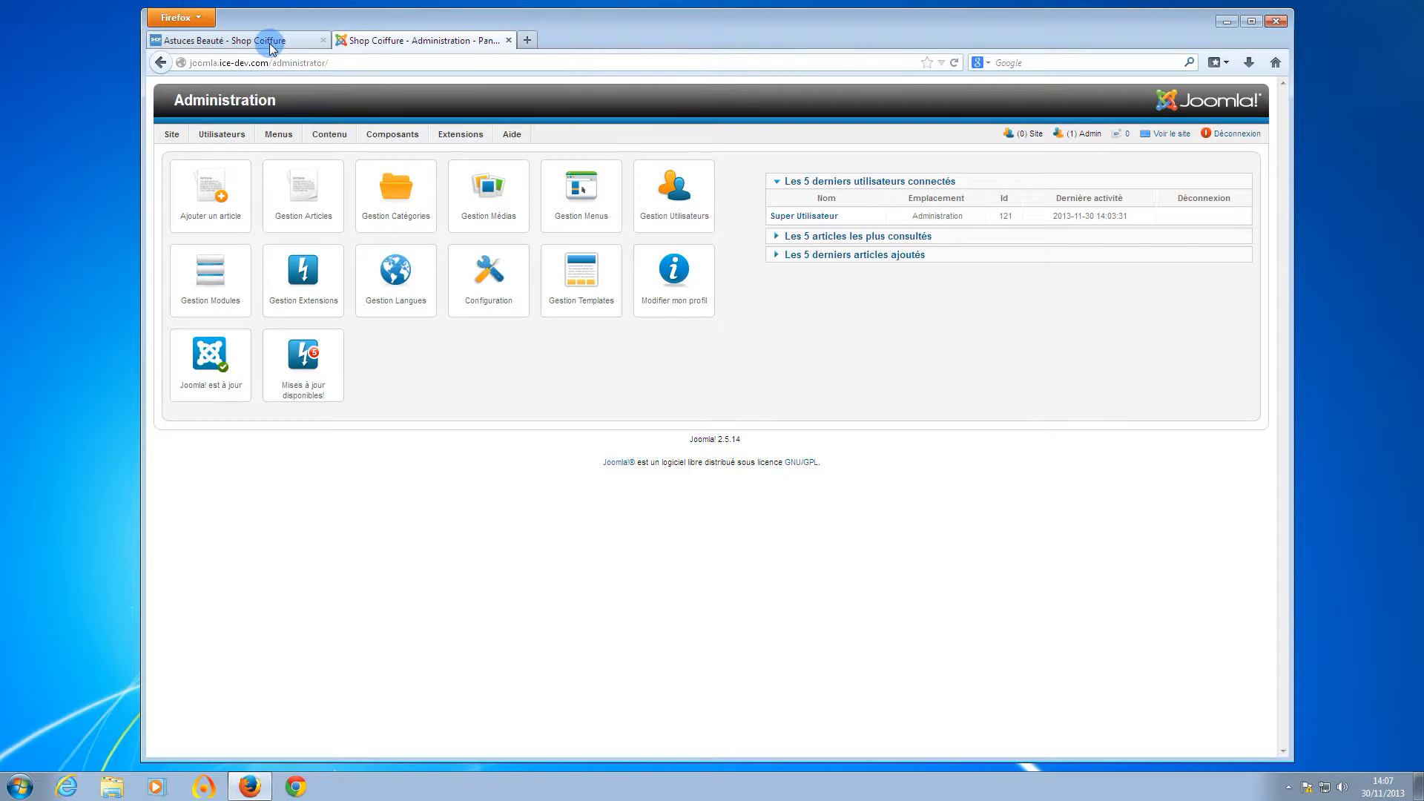
Step: Create a new article in the Joomla administration and title it "test"
{"action": "mouse_move", "coordinate": [328, 133]}
{"action": "mouse_move", "coordinate": [393, 153]}
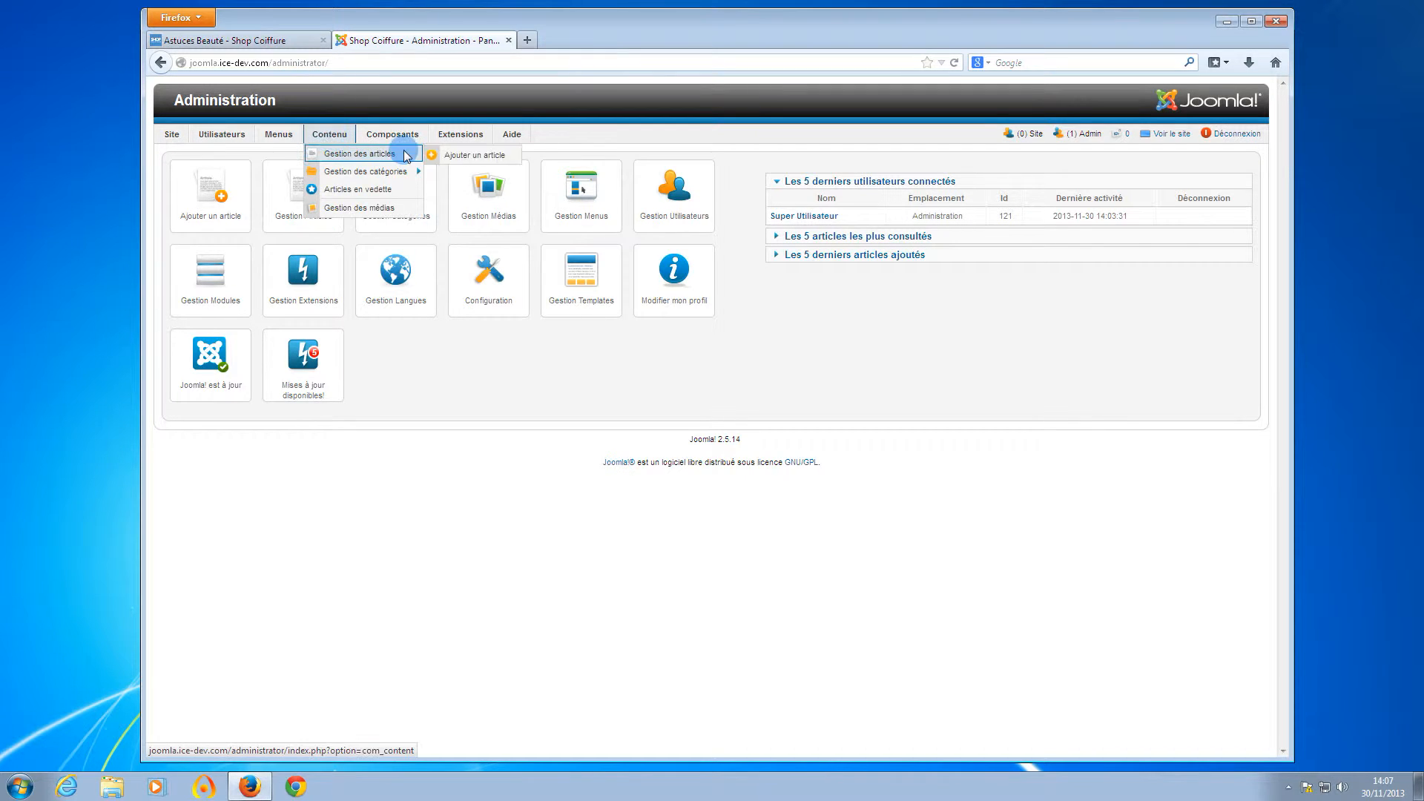
{"action": "left_click", "coordinate": [482, 156]}
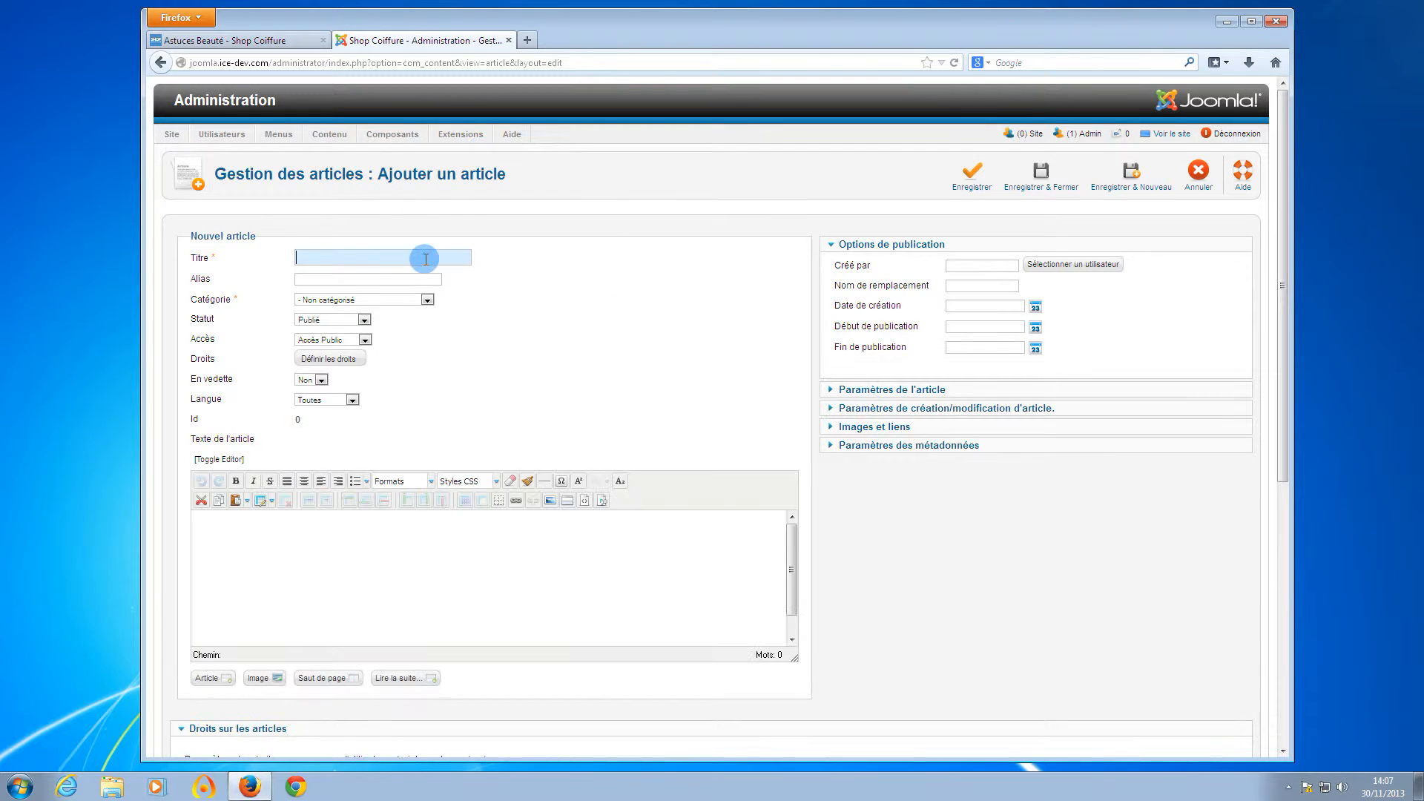
{"action": "type", "text": "test"}
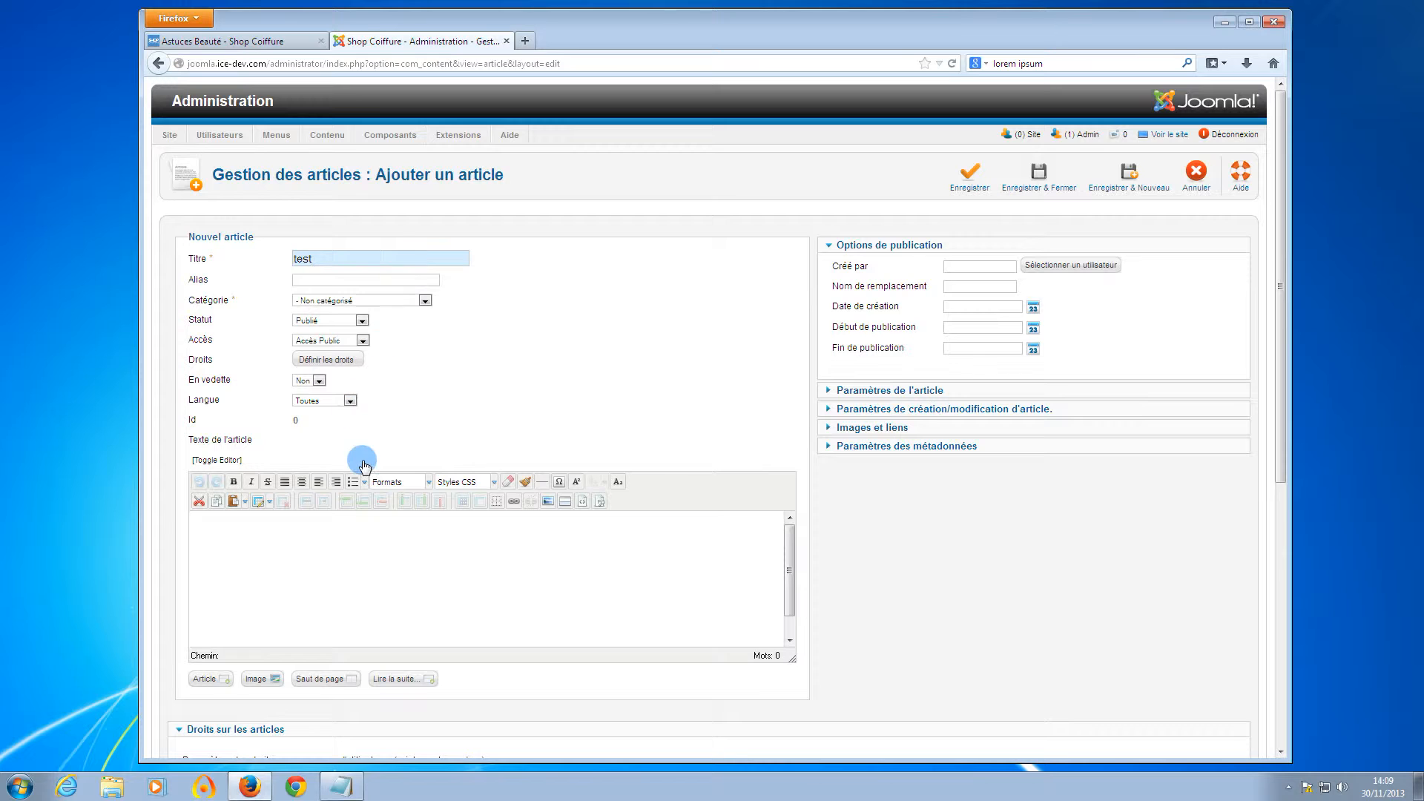
Step: Assign the article to the Astuces Beauté category and place the cursor in its text body
{"action": "left_click", "coordinate": [332, 566]}
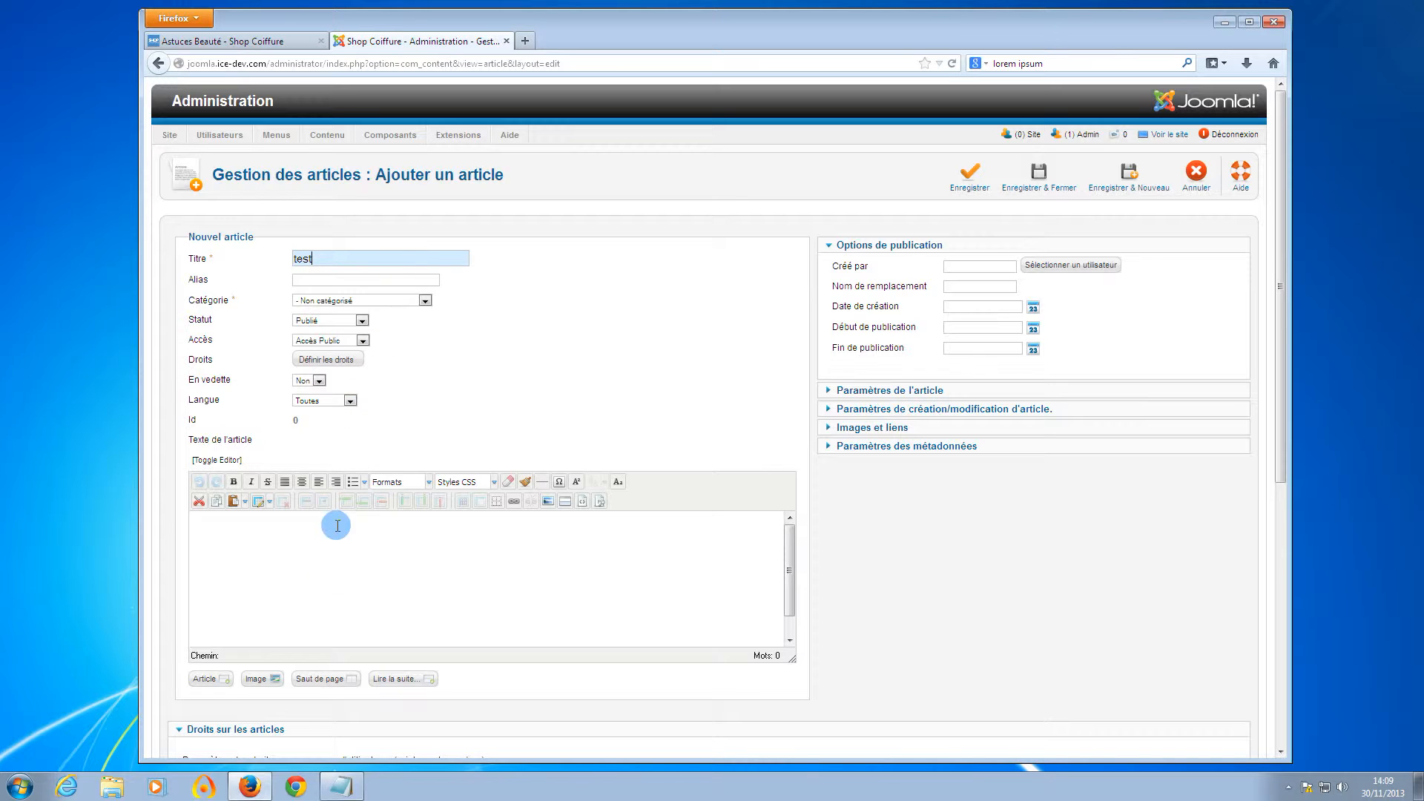
{"action": "left_click", "coordinate": [389, 301]}
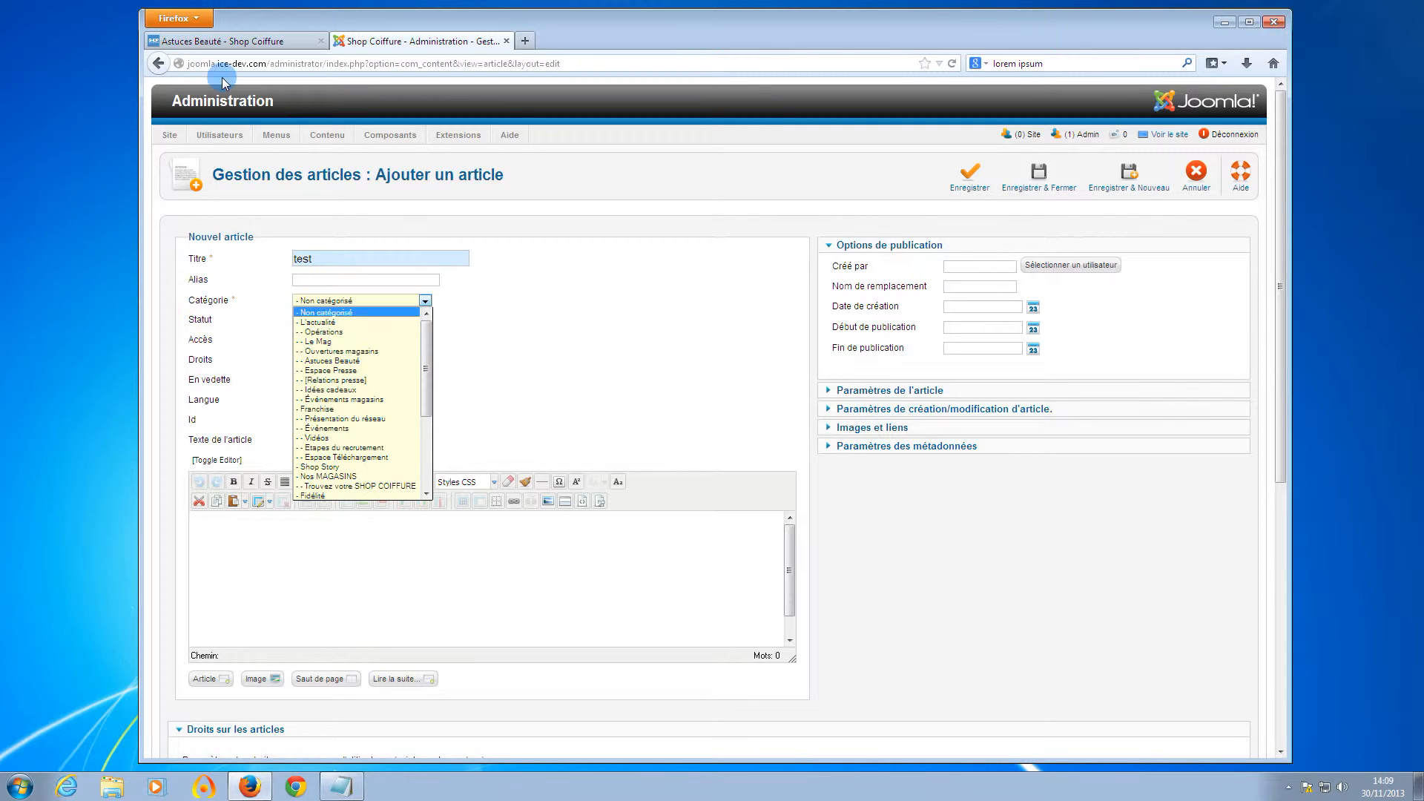
{"action": "left_click", "coordinate": [362, 361]}
{"action": "left_click", "coordinate": [261, 111]}
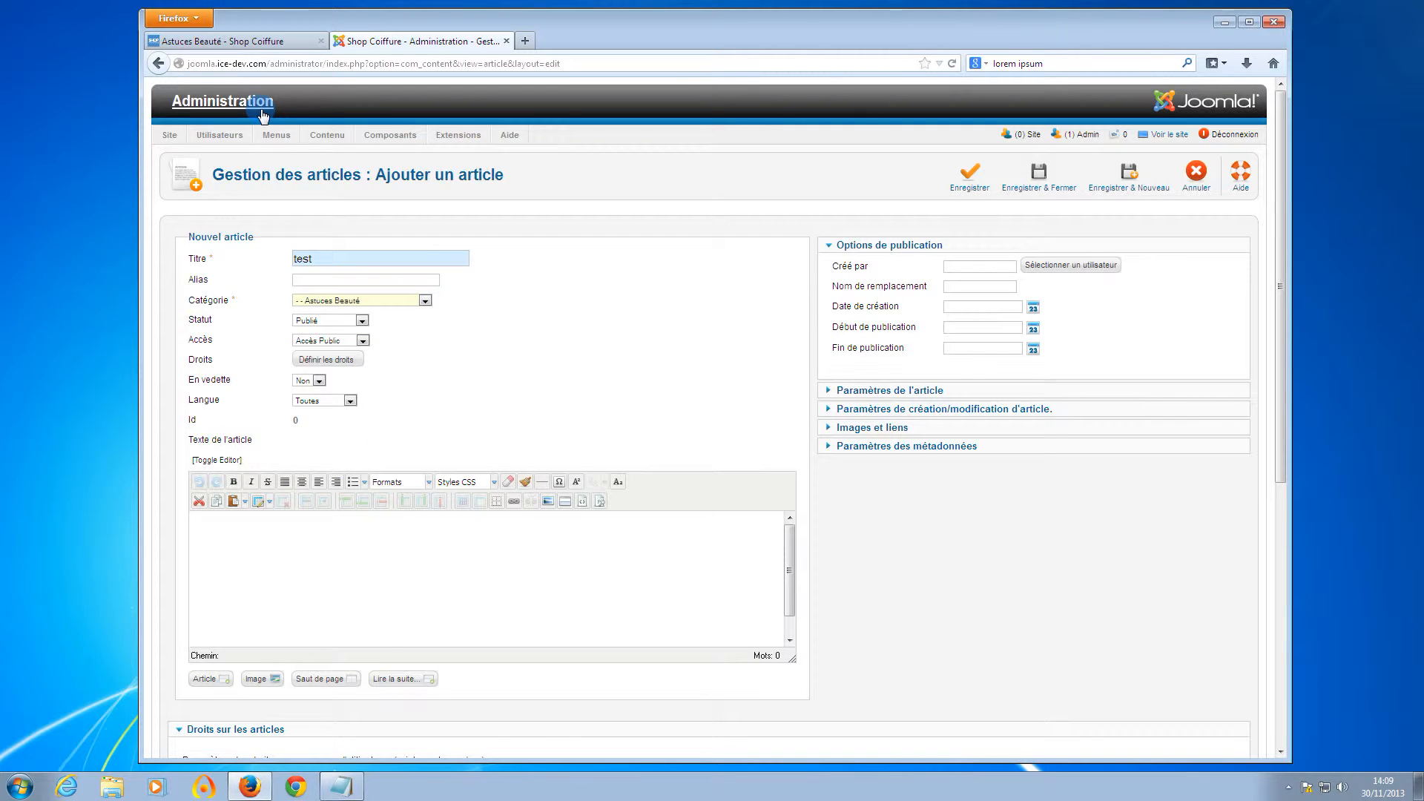
{"action": "left_click", "coordinate": [386, 549]}
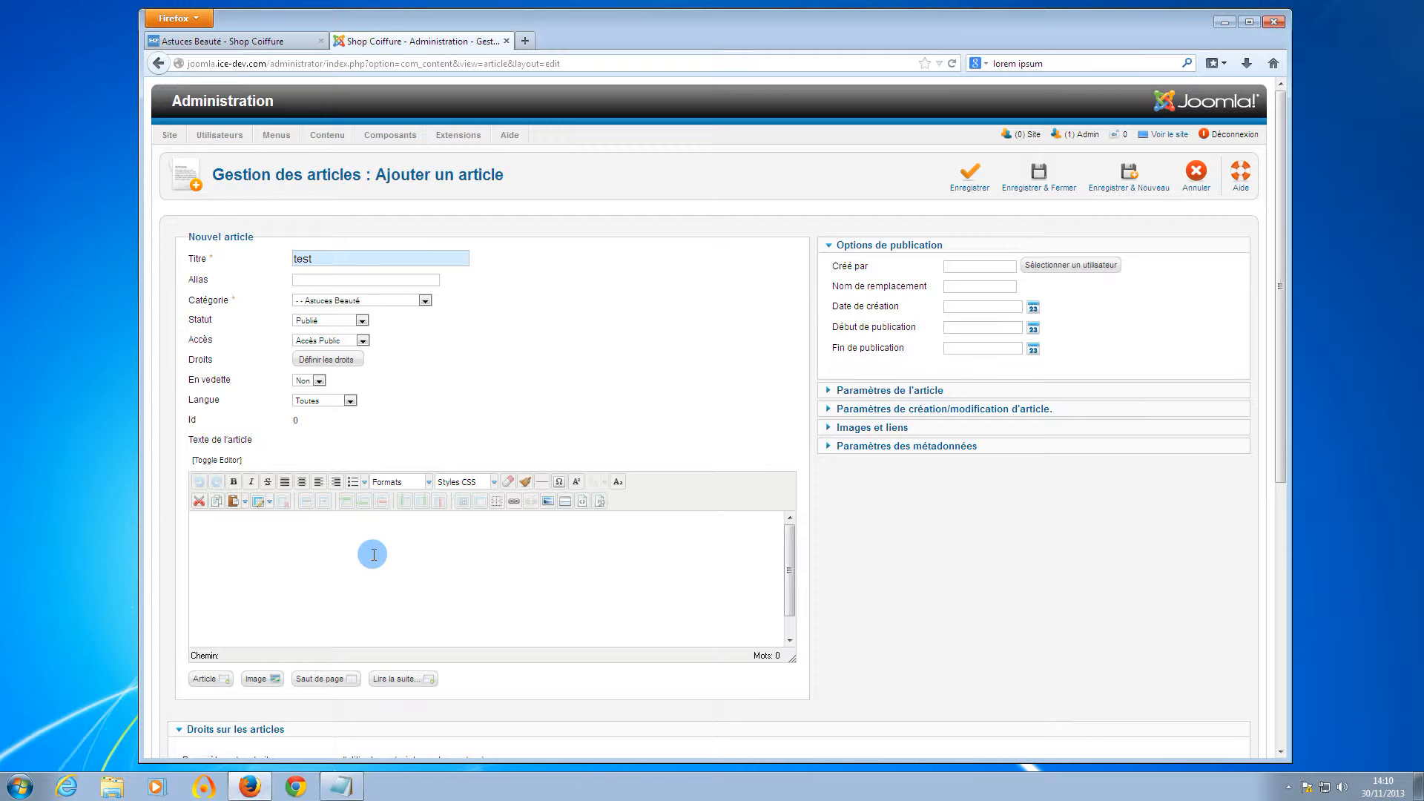
Step: Find Bloc-notes with a system search for "blo" and open a new blank window of it
{"action": "left_click", "coordinate": [22, 786]}
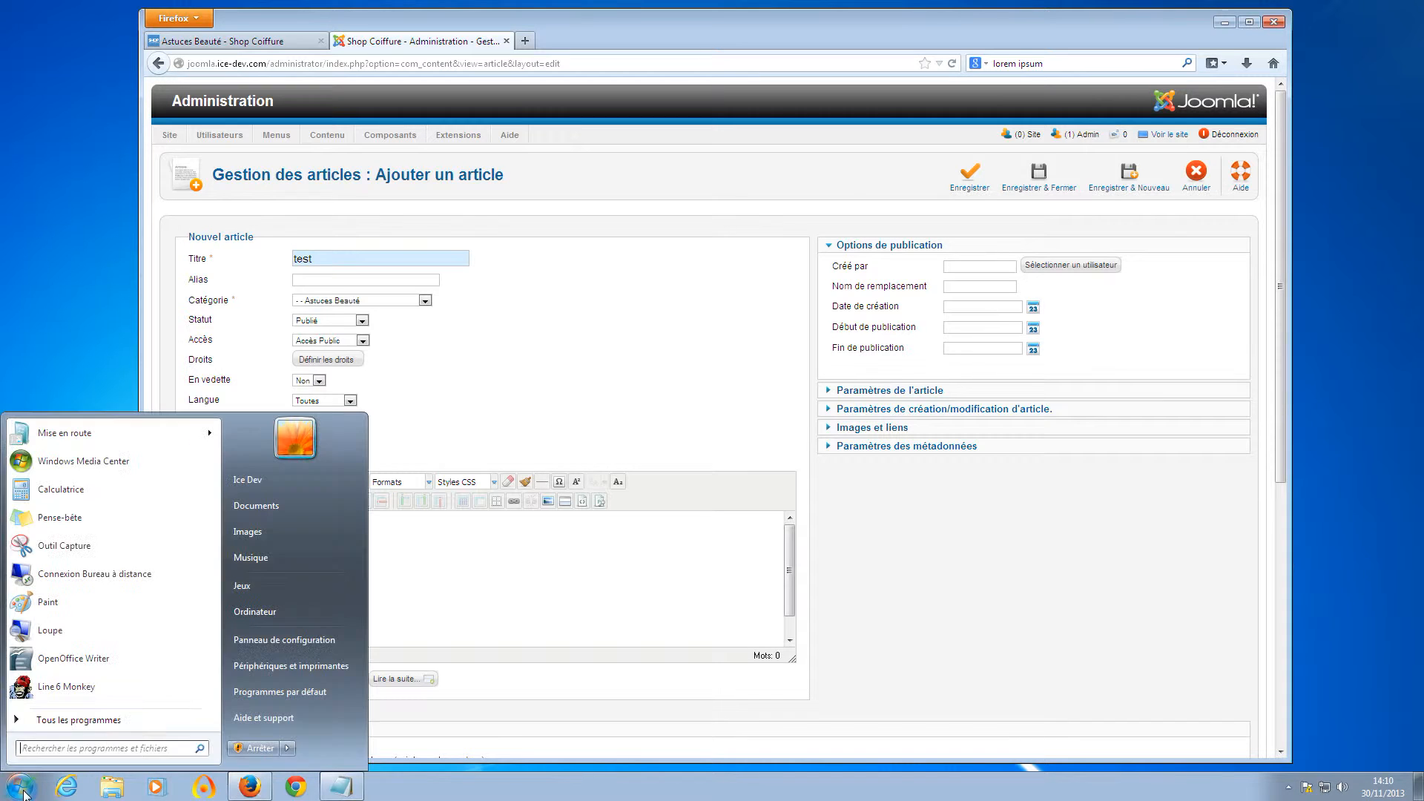
{"action": "left_click", "coordinate": [130, 747]}
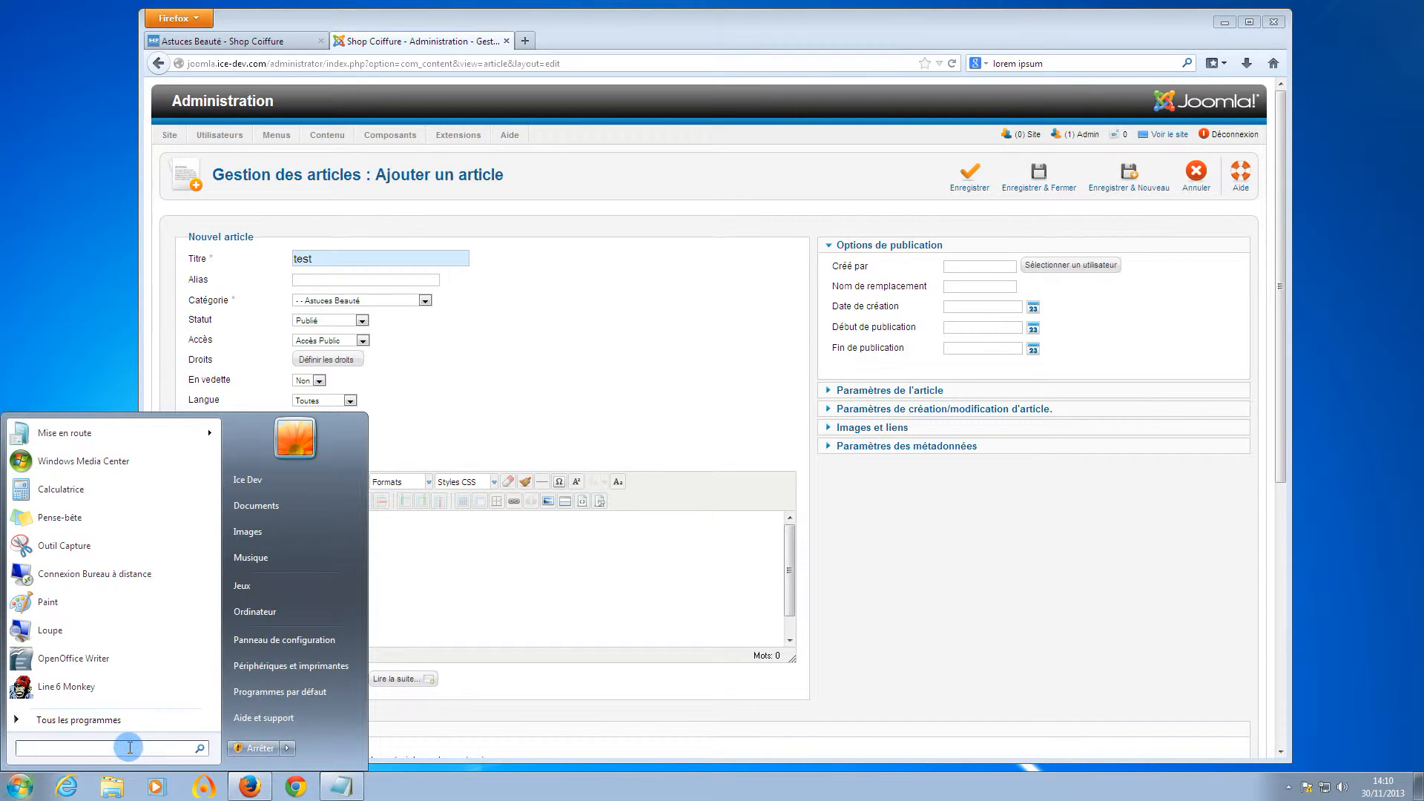
{"action": "type", "text": "blo"}
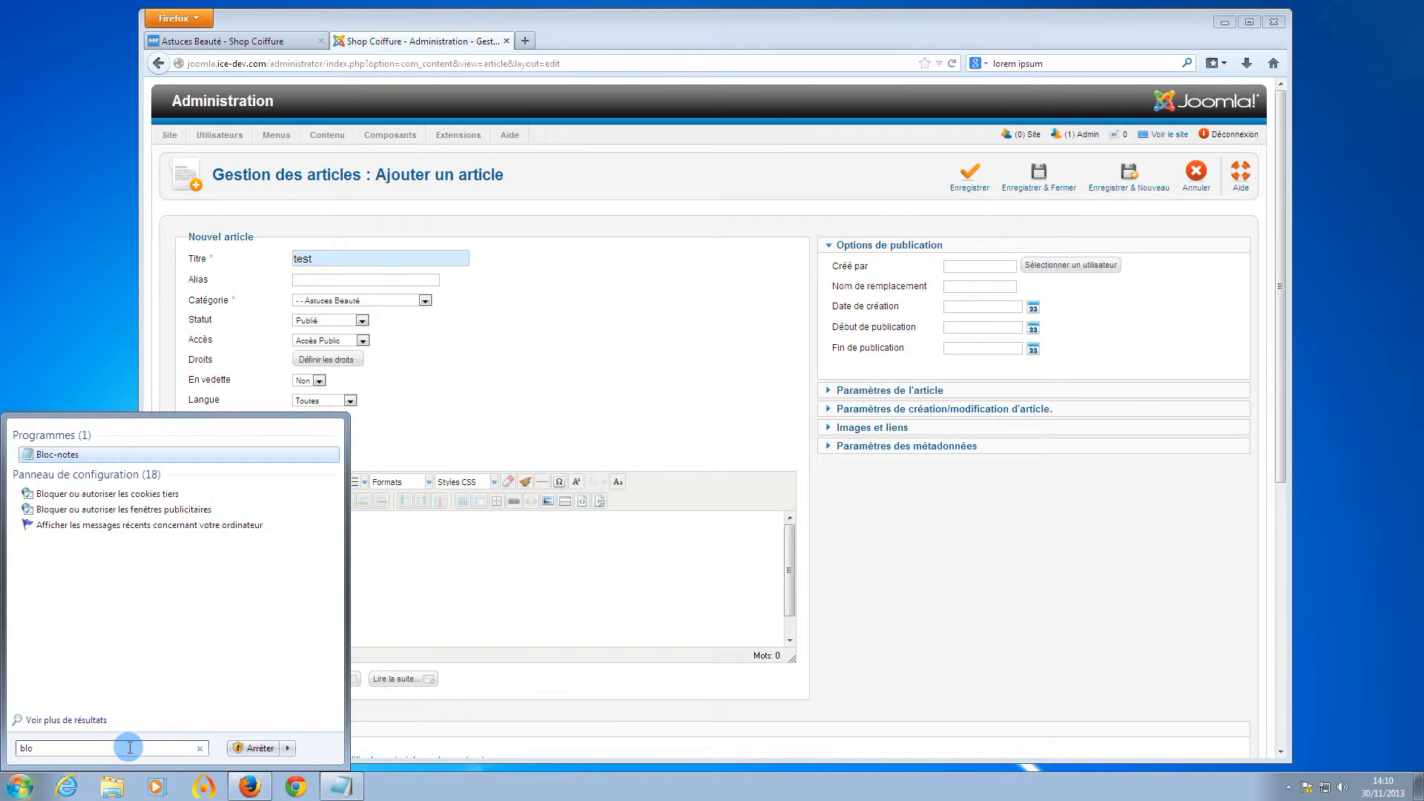
{"action": "left_click", "coordinate": [134, 453]}
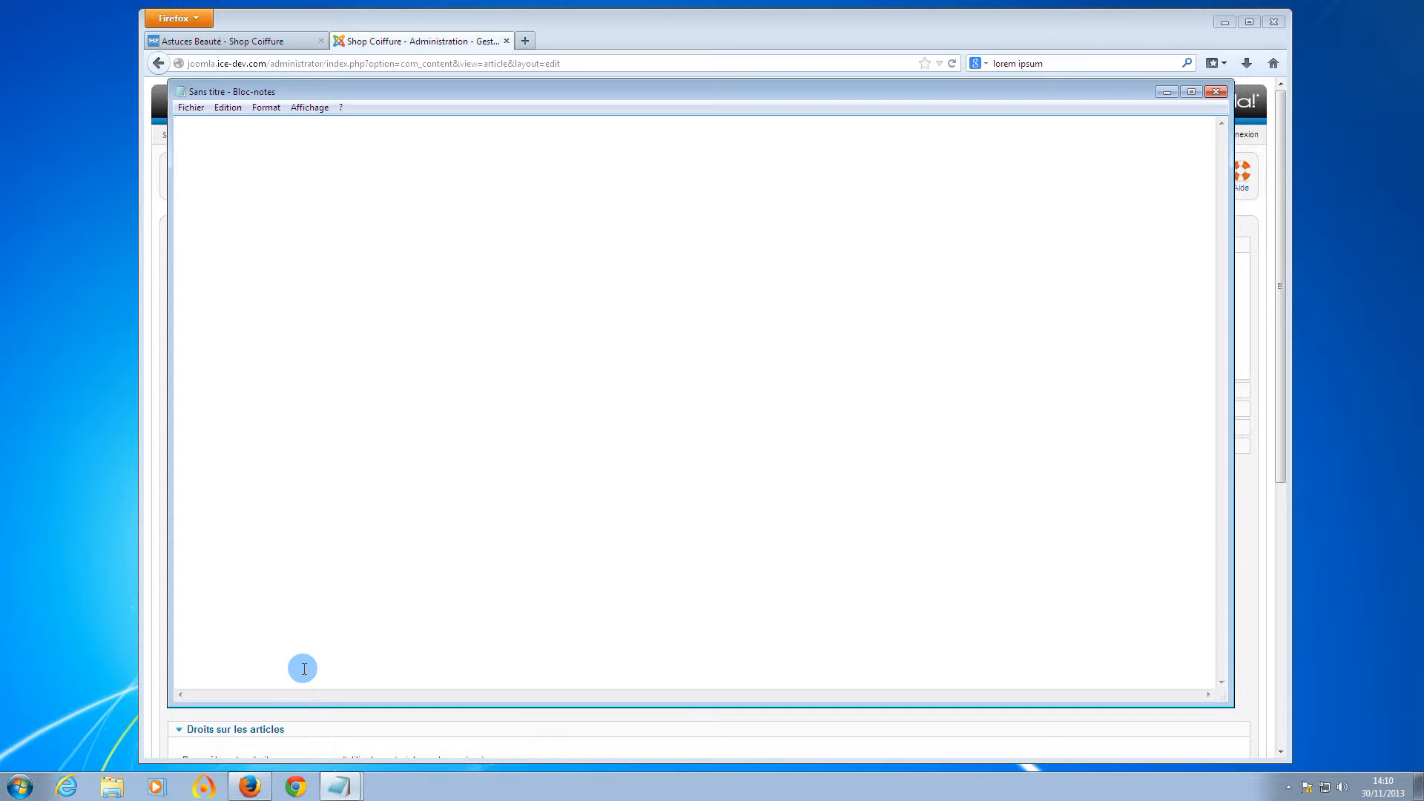
Step: Bring the Bloc-notes window with the Lorem ipsum text to the front, and return to the Firefox article form
{"action": "left_click", "coordinate": [340, 785]}
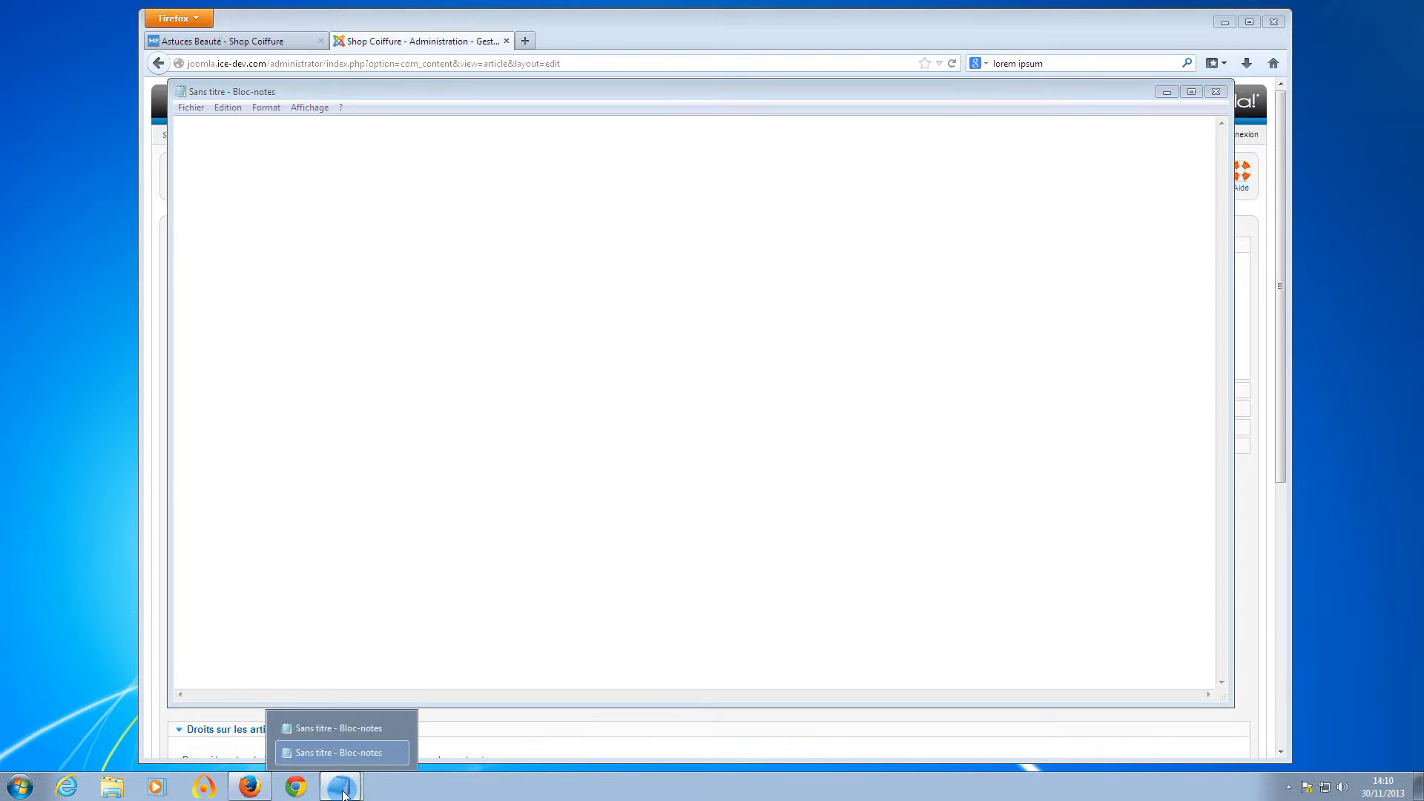
{"action": "left_click", "coordinate": [348, 729]}
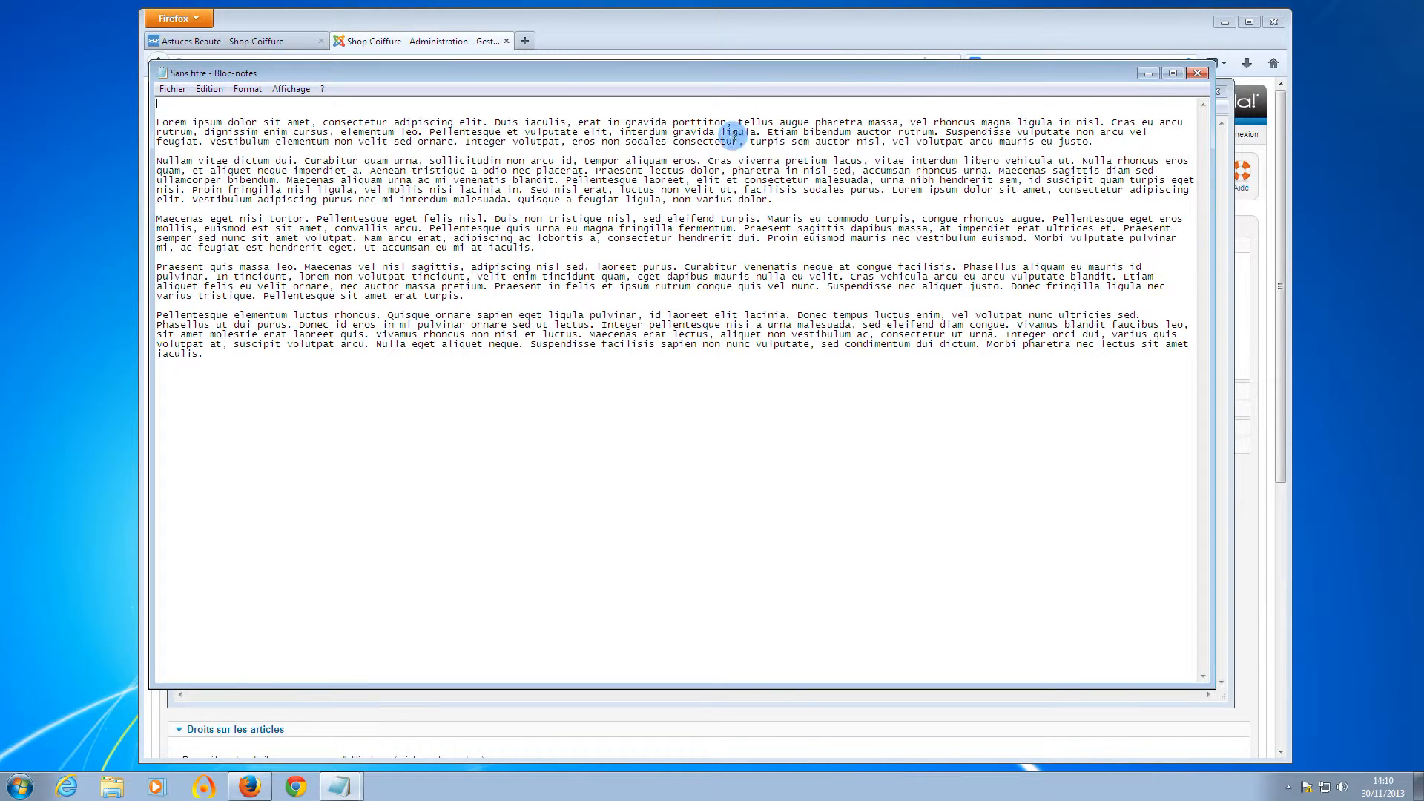
{"action": "left_click", "coordinate": [765, 26]}
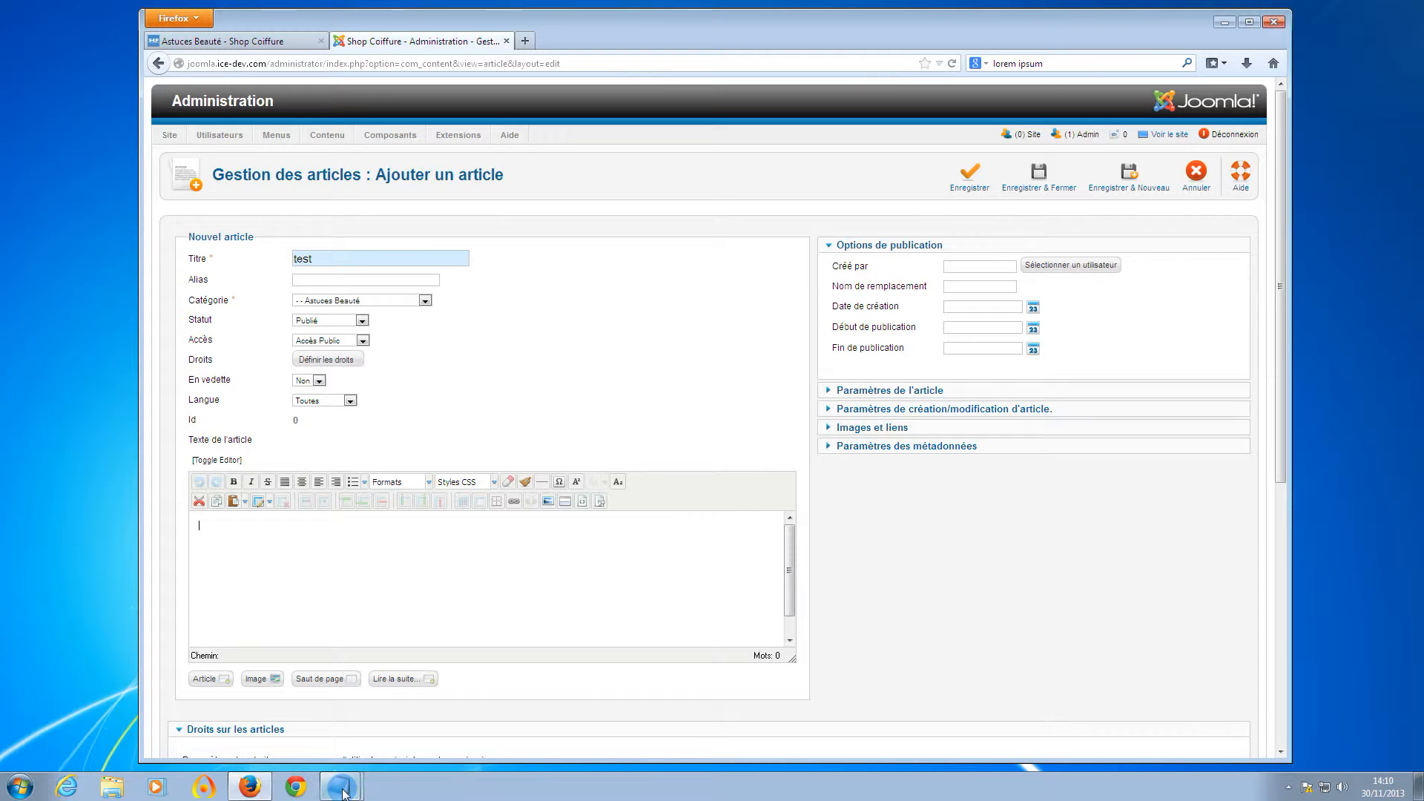
Step: Show the Lorem ipsum and blank Bloc-notes windows in turn, and return to the article form in Firefox
{"action": "mouse_move", "coordinate": [342, 794]}
{"action": "left_click", "coordinate": [354, 737]}
{"action": "left_click", "coordinate": [353, 781]}
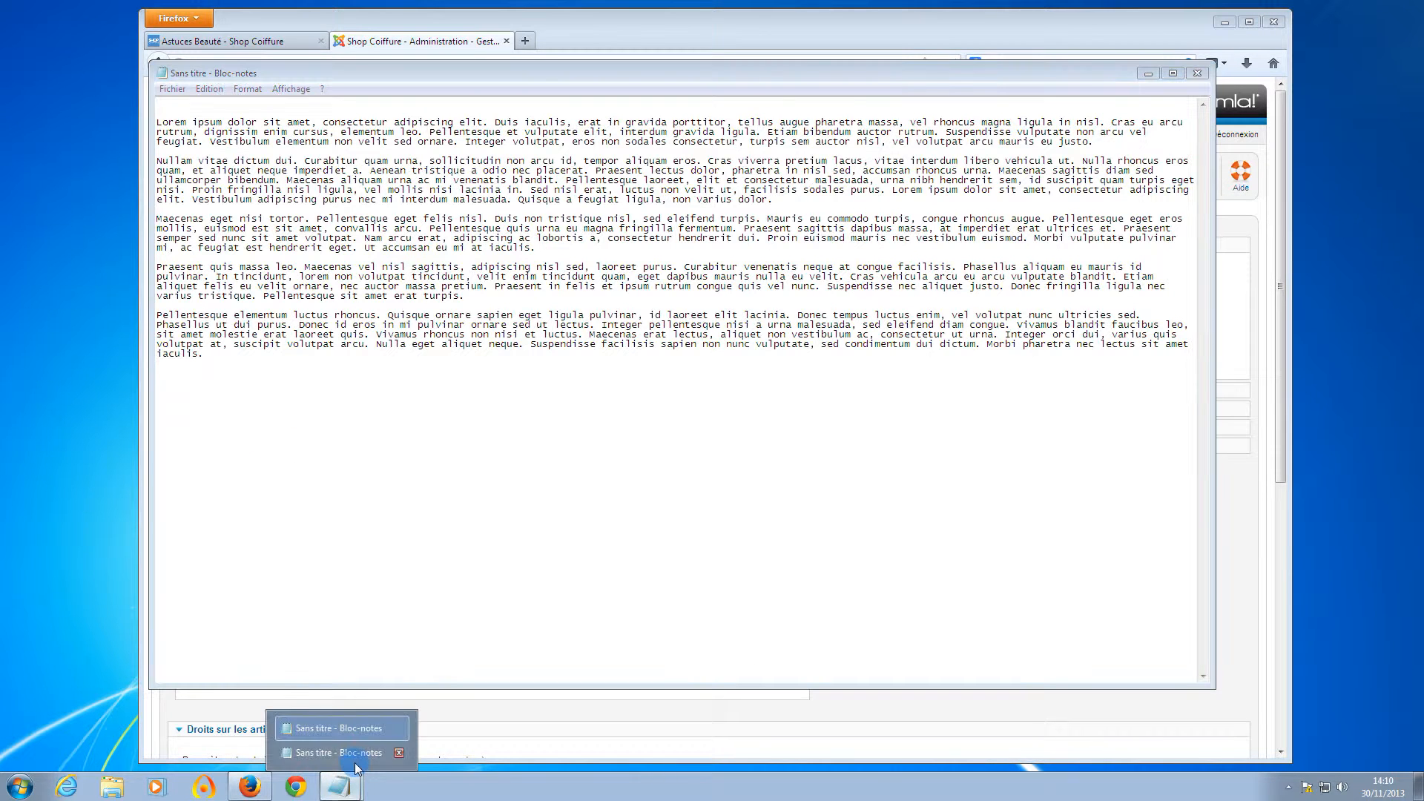
{"action": "left_click", "coordinate": [352, 752]}
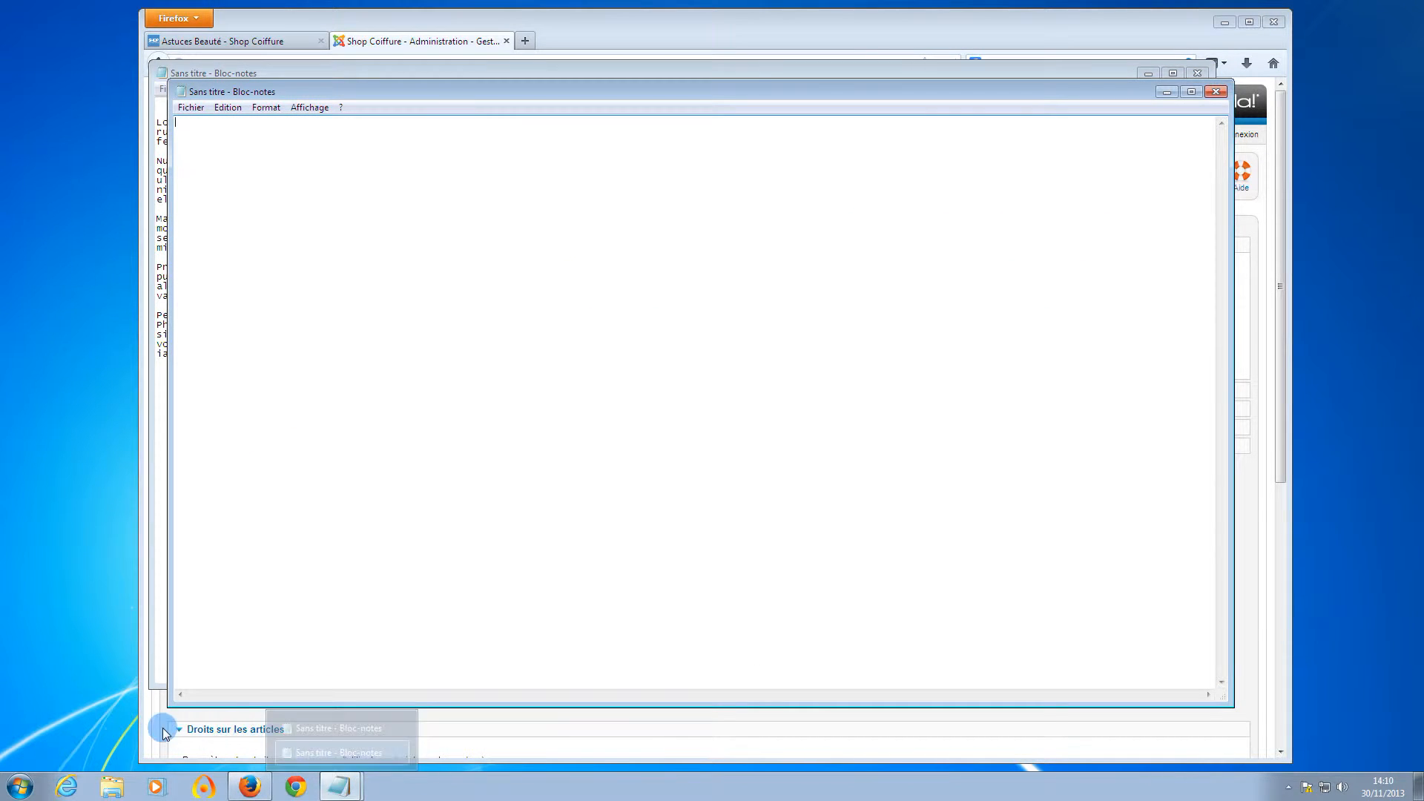
{"action": "left_click", "coordinate": [148, 727]}
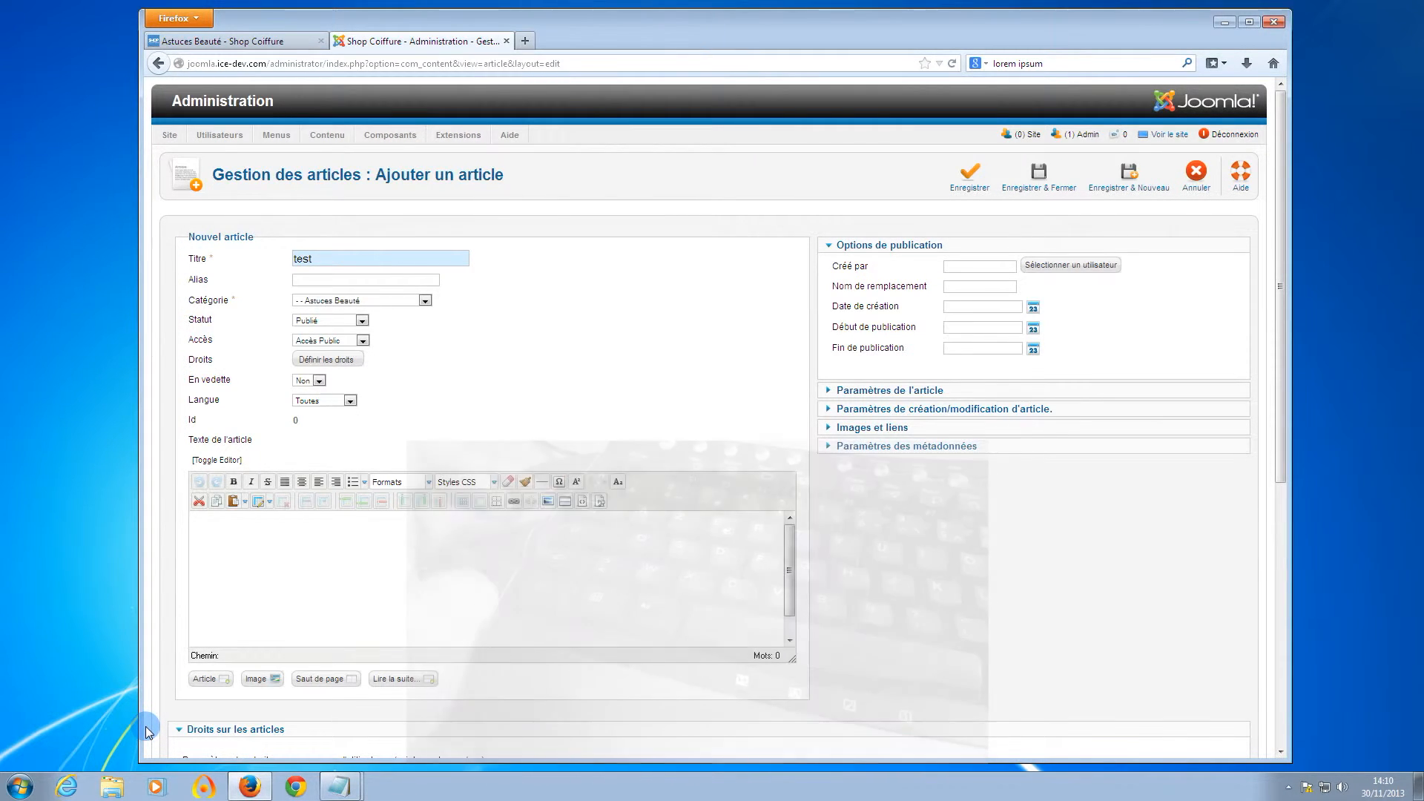
Step: Cycle through the open windows from Firefox and switch to the blank Bloc-notes window
{"action": "key", "text": "alt+Tab"}
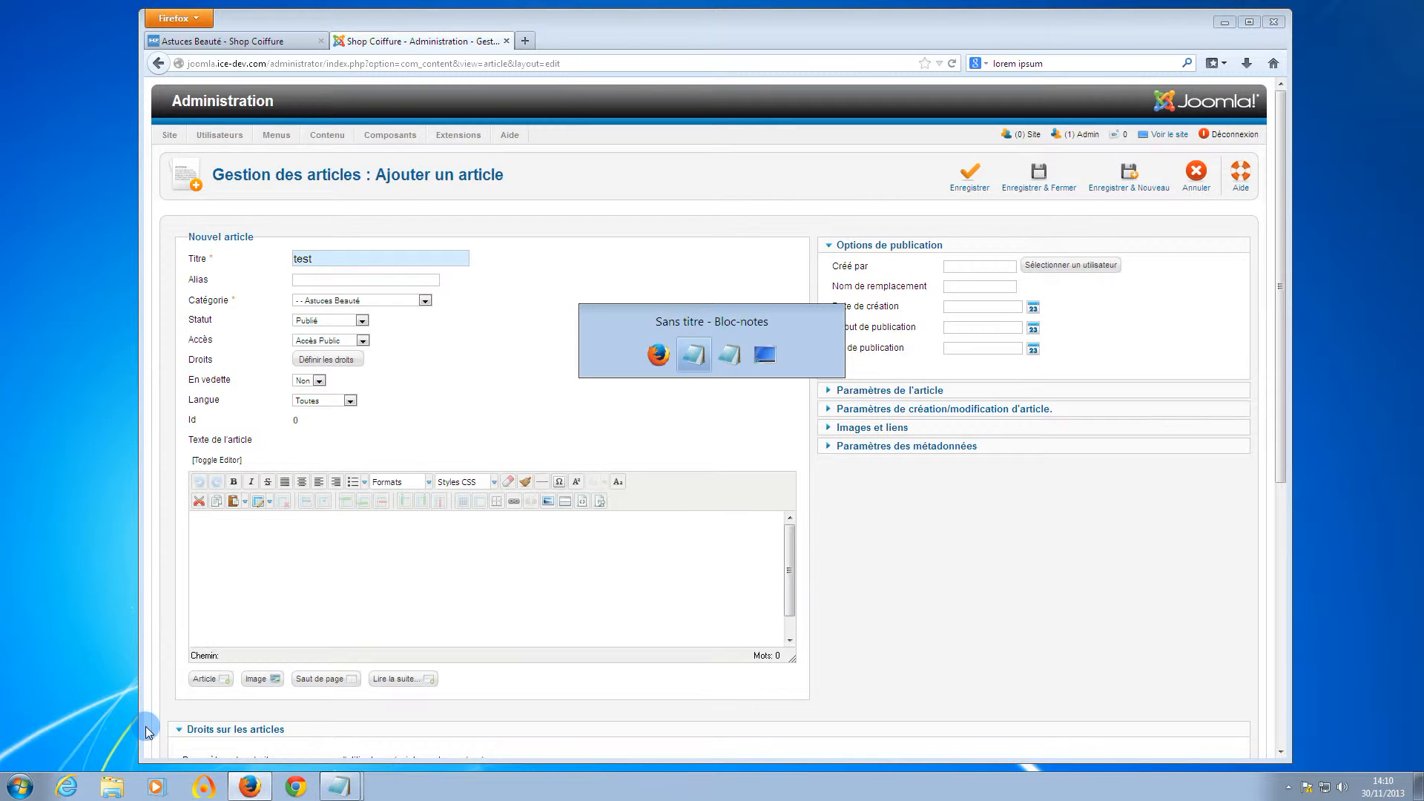
{"action": "key", "text": "alt+Tab"}
{"action": "key", "text": "alt+Tab"}
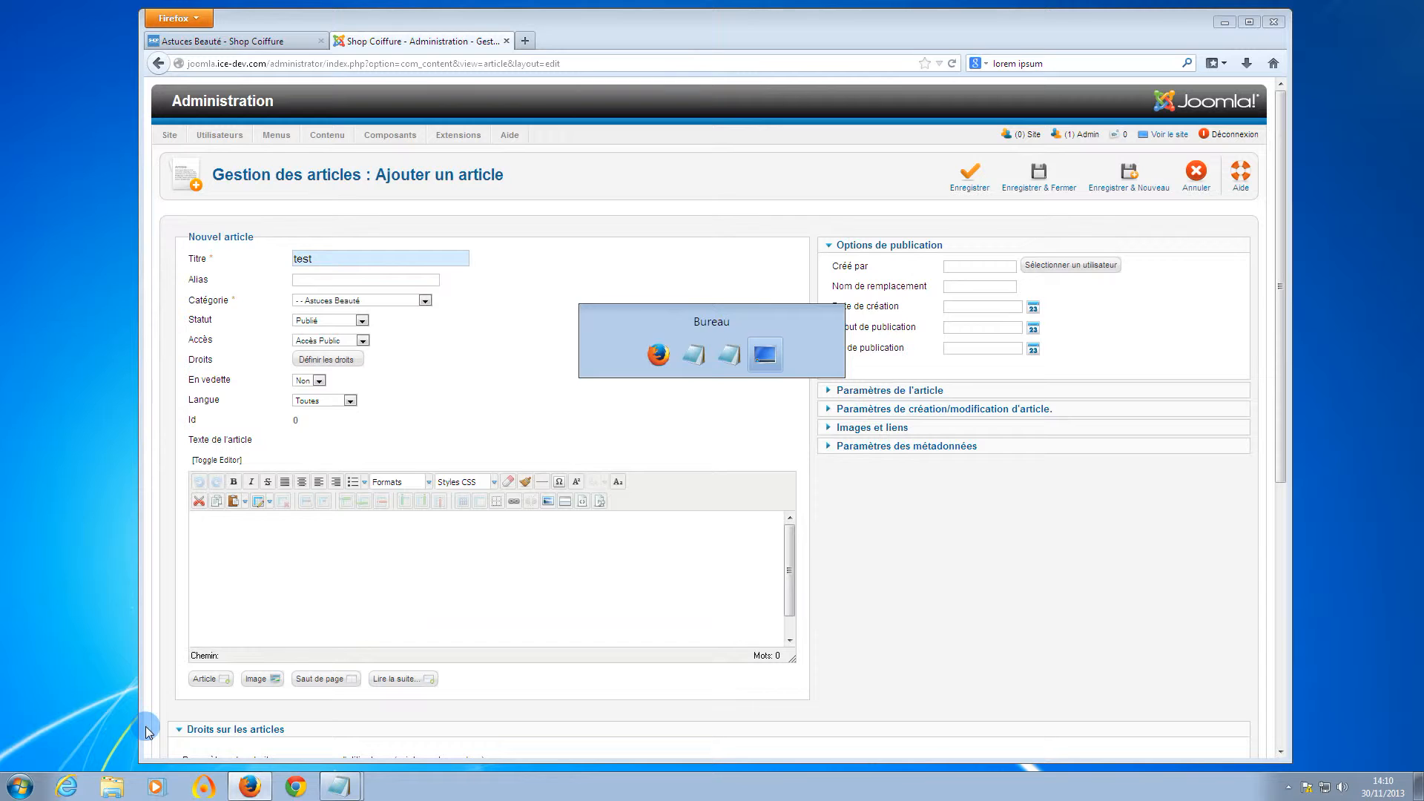
{"action": "key", "text": "alt+Tab"}
{"action": "key", "text": "alt+Tab"}
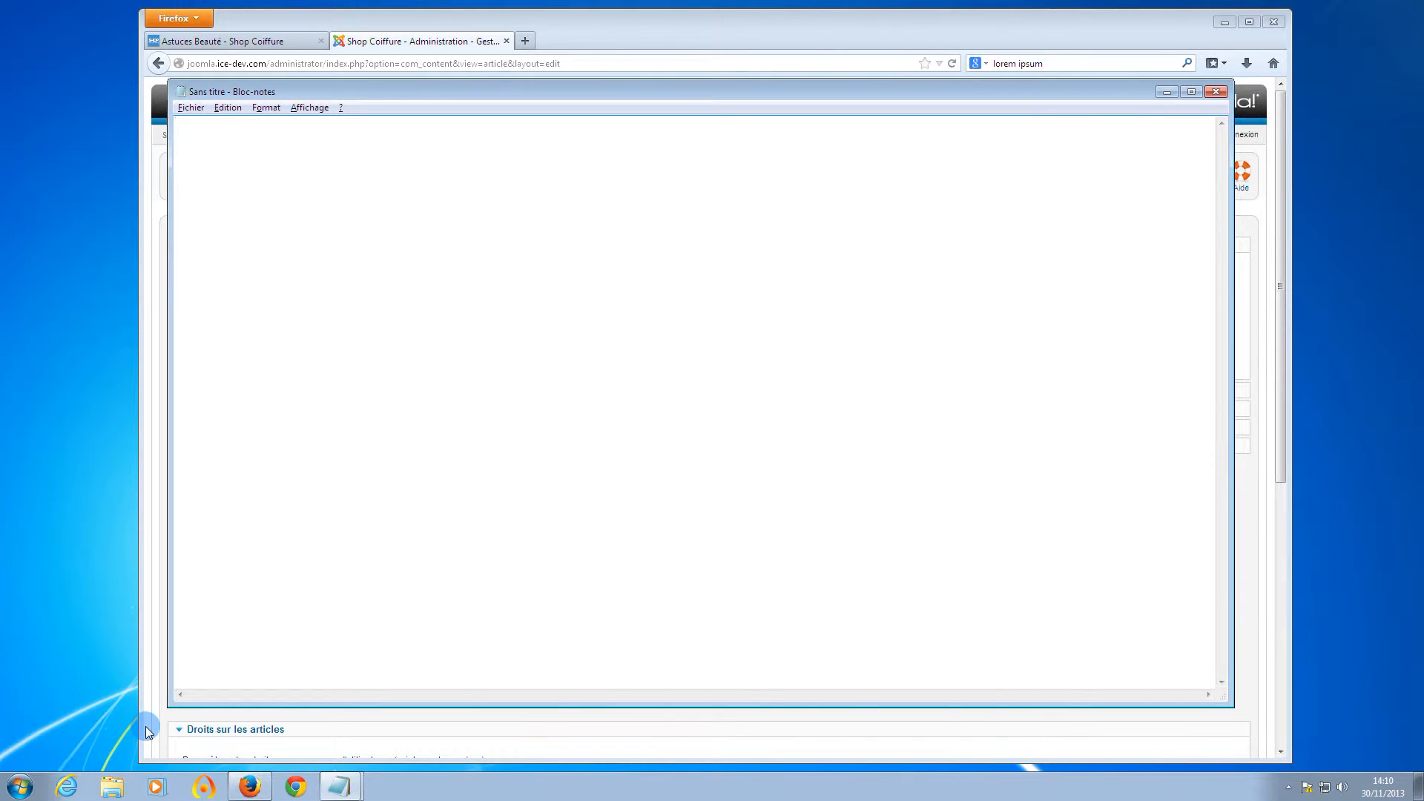
Step: Cycle through the open windows again and switch to the Bloc-notes window containing the Lorem ipsum text
{"action": "key", "text": "alt+Tab"}
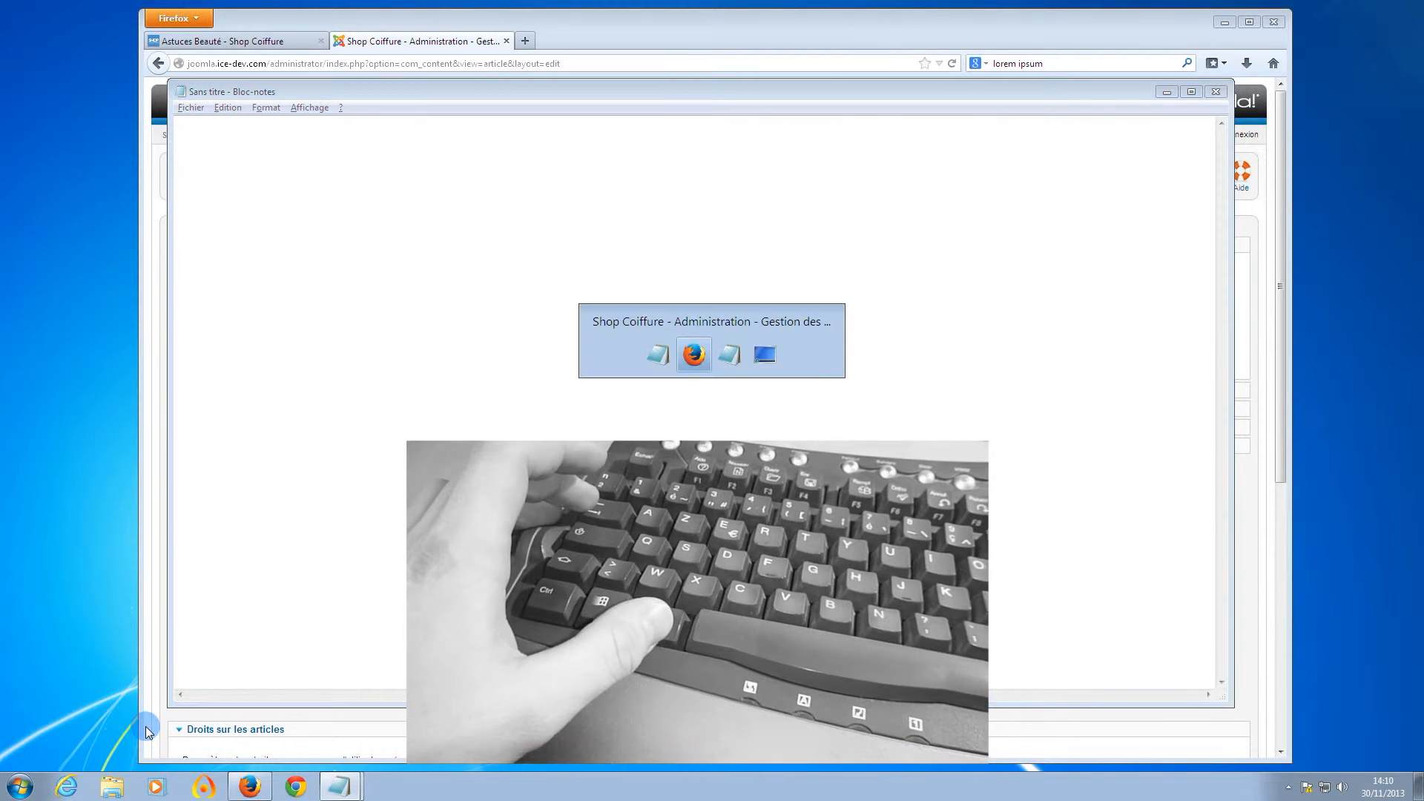
{"action": "key", "text": "alt+Tab"}
{"action": "key", "text": "alt+Tab"}
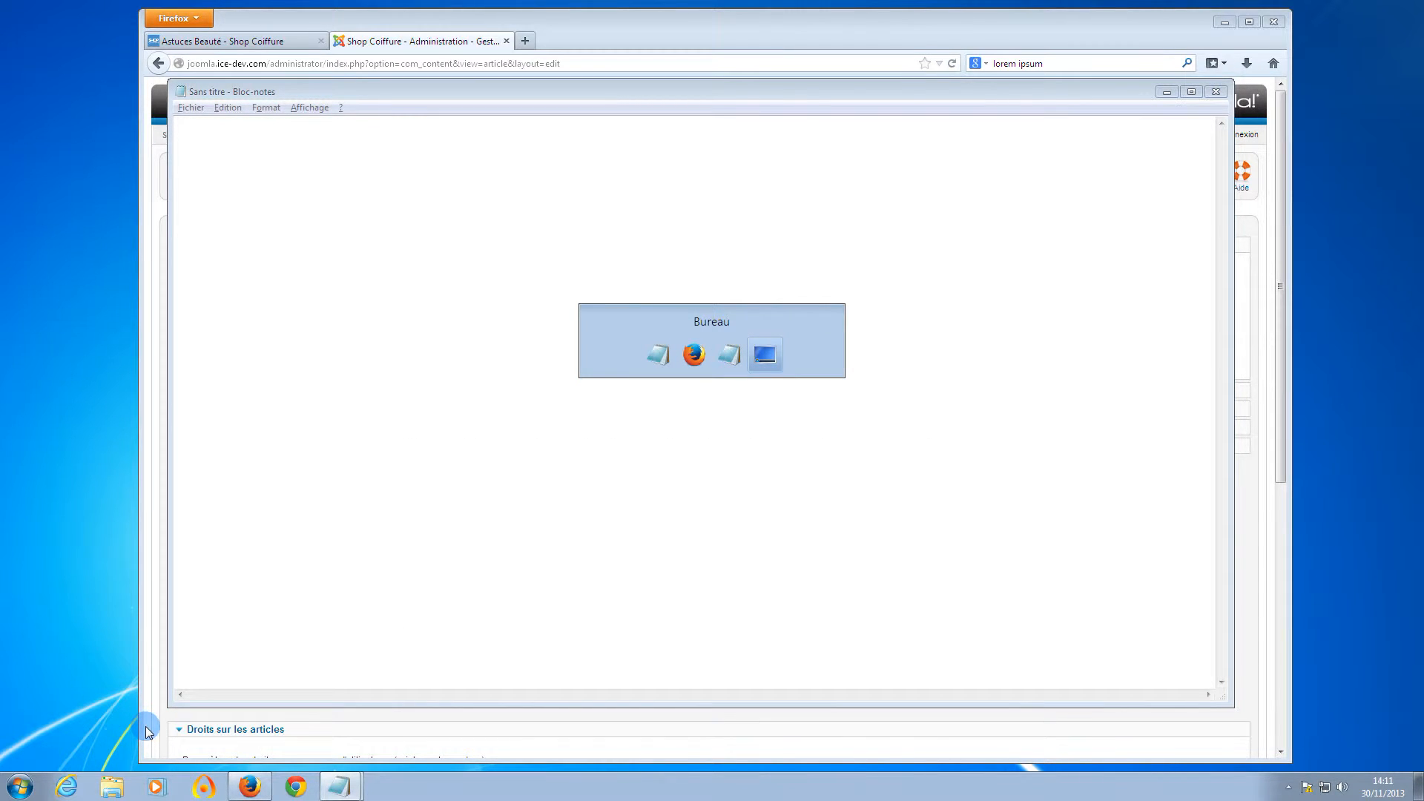
{"action": "key", "text": "alt+Tab"}
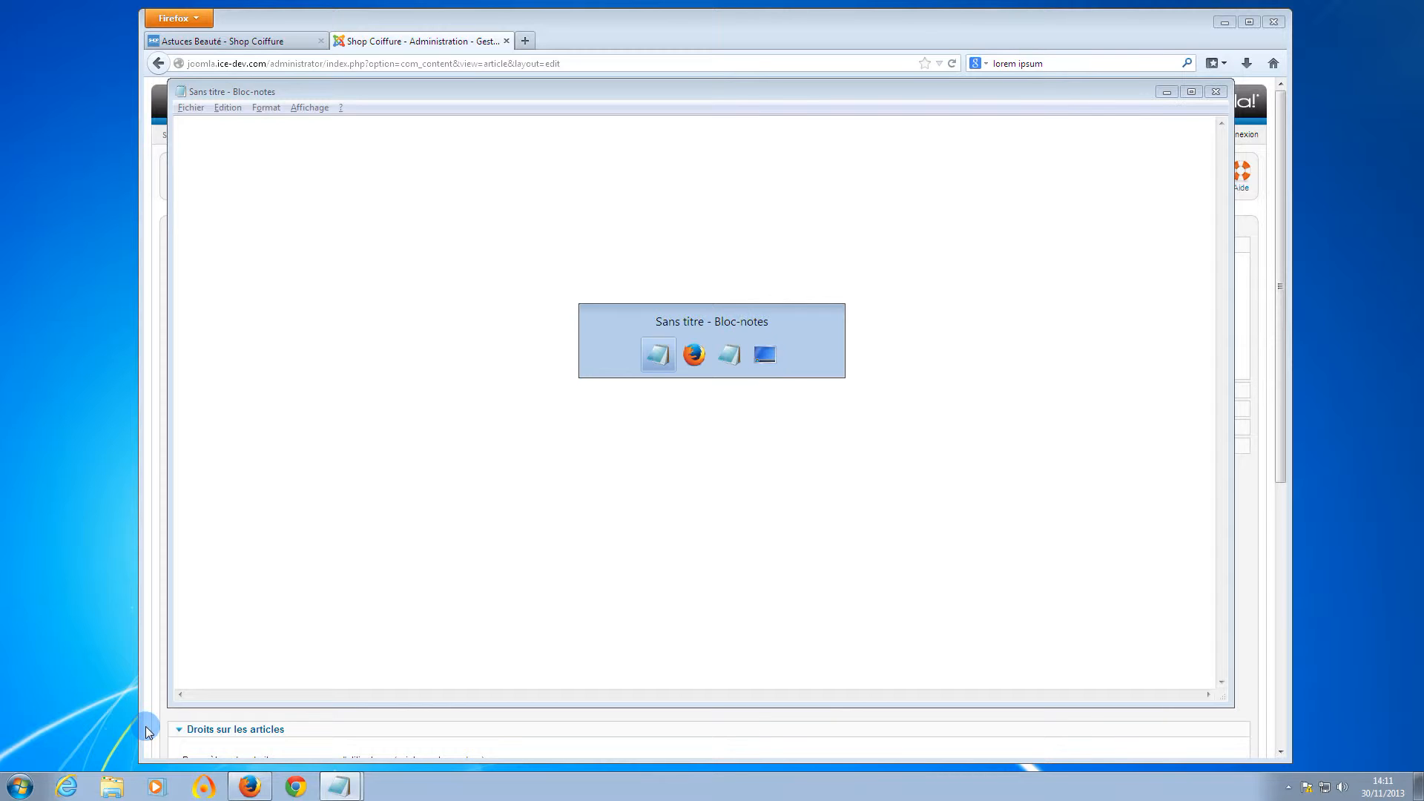
{"action": "key", "text": "alt+Tab"}
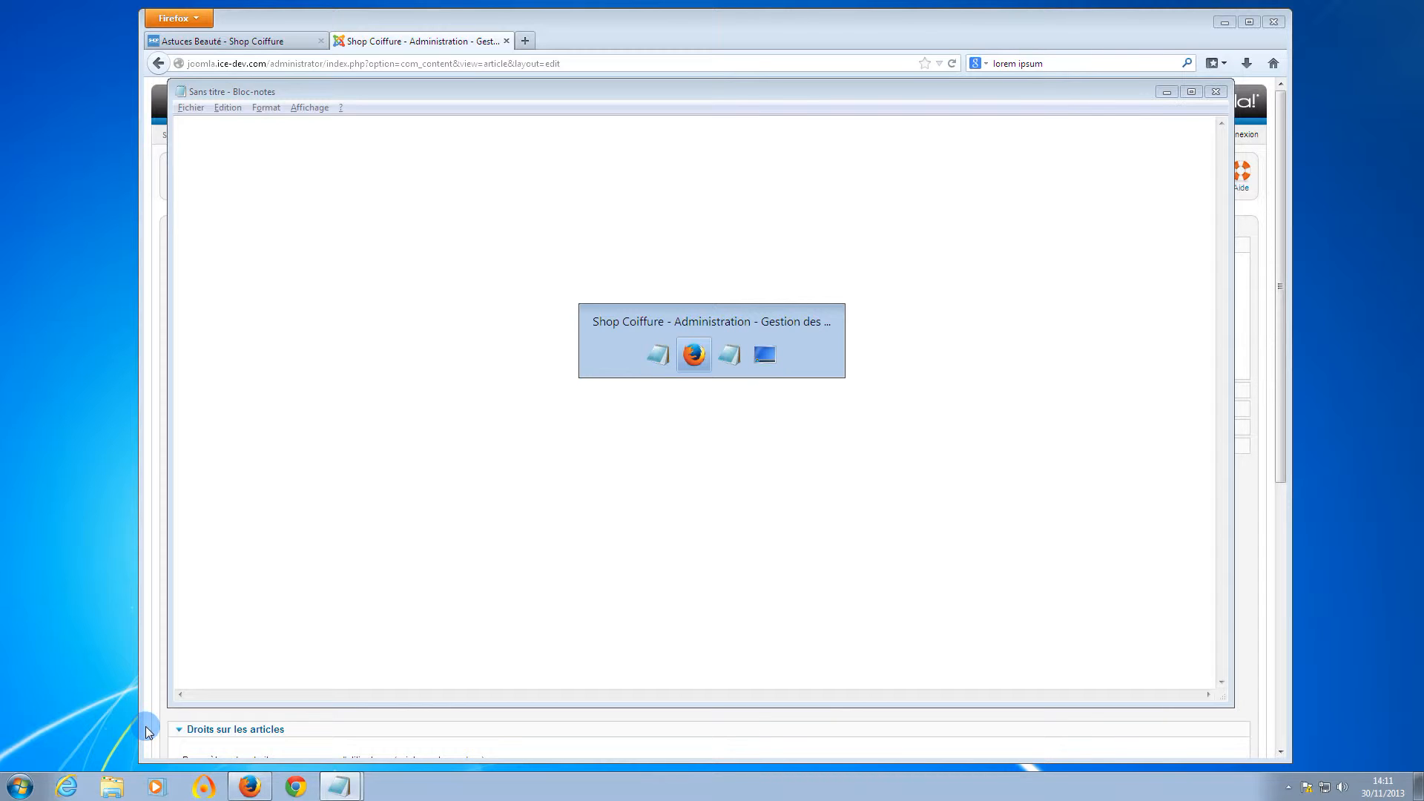
{"action": "key", "text": "alt+Tab"}
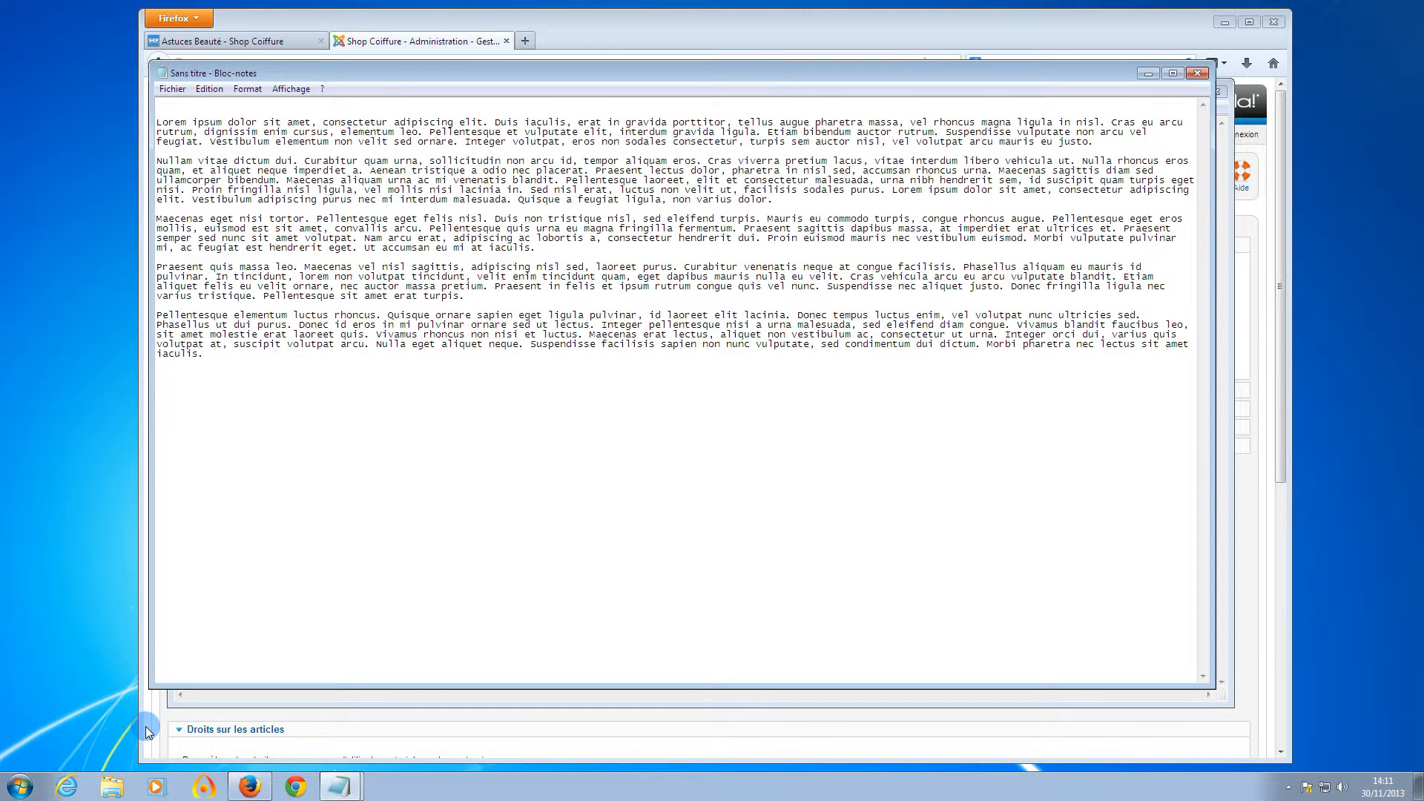
Step: Advance through the open windows in the window switcher as far as Bureau, and cycle back in reverse order to the first Bloc-notes window
{"action": "key", "text": "alt+Tab"}
{"action": "key", "text": "alt+Tab"}
{"action": "key", "text": "alt+Tab"}
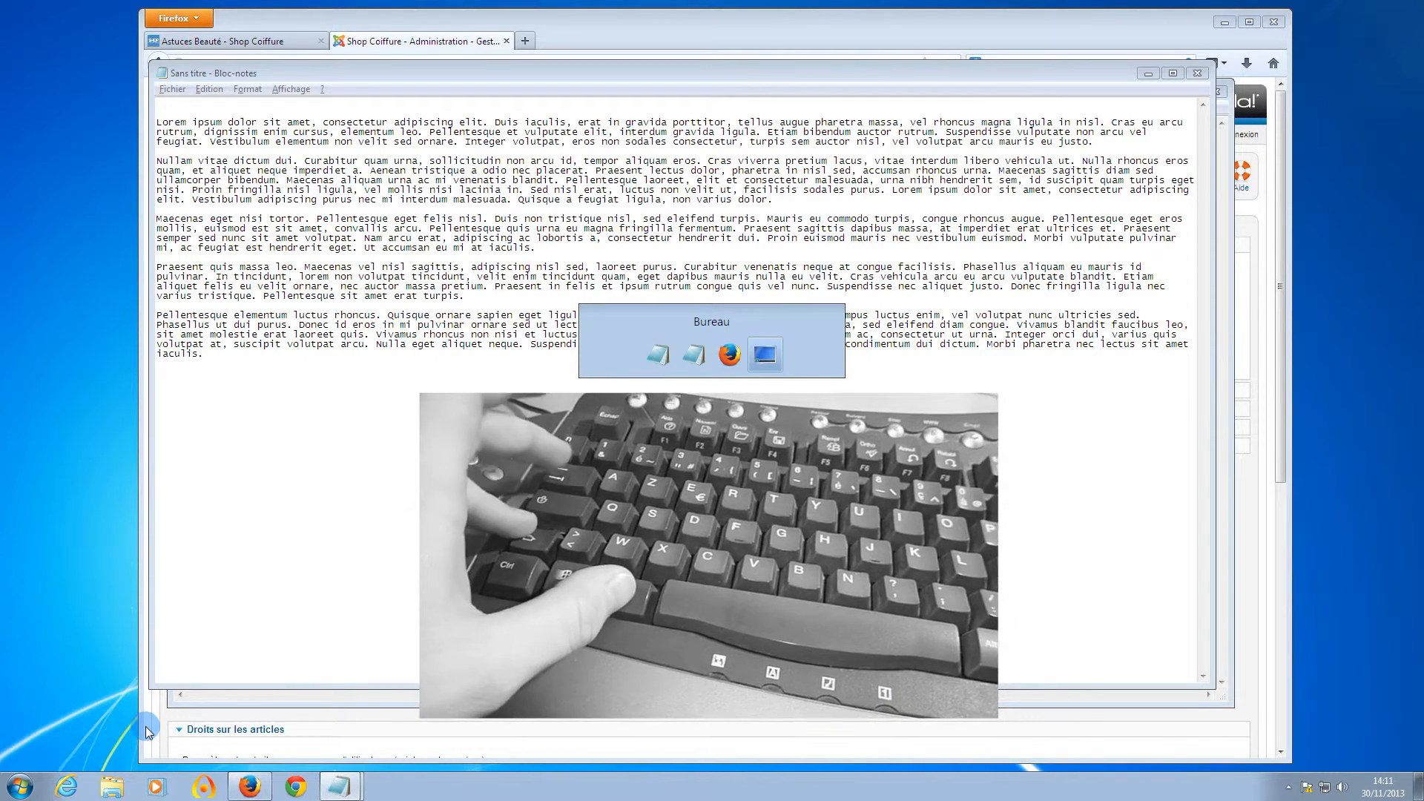
{"action": "key", "text": "alt+shift+Tab"}
{"action": "key", "text": "alt+shift+Tab"}
{"action": "key", "text": "alt+shift+Tab"}
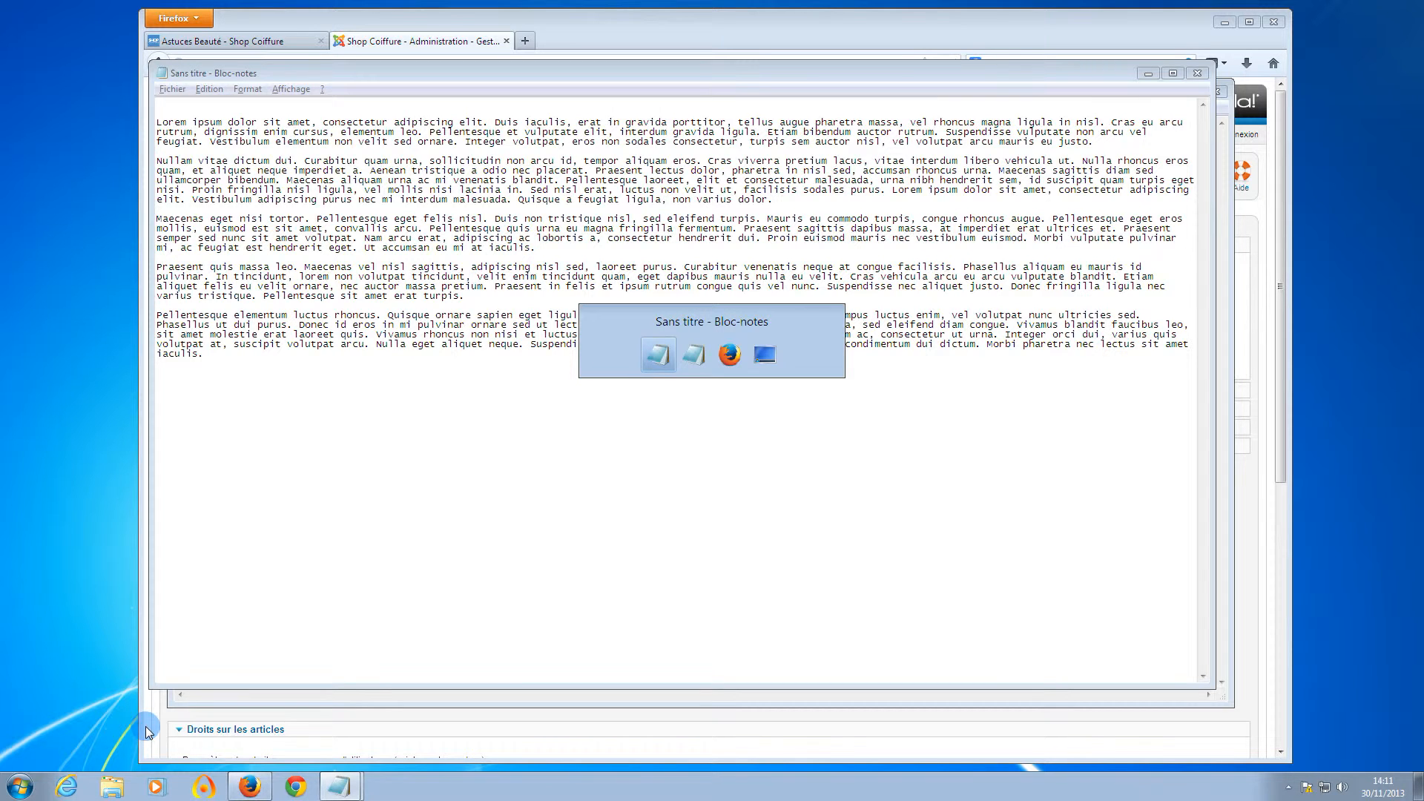
Step: Cycle forward through the Bloc-notes, Firefox and Bureau entries in the window switcher, finishing on the first Bloc-notes entry
{"action": "key", "text": "alt+Tab"}
{"action": "key", "text": "alt+Tab"}
{"action": "key", "text": "alt+Tab"}
{"action": "key", "text": "alt+Tab"}
{"action": "key", "text": "alt+Tab"}
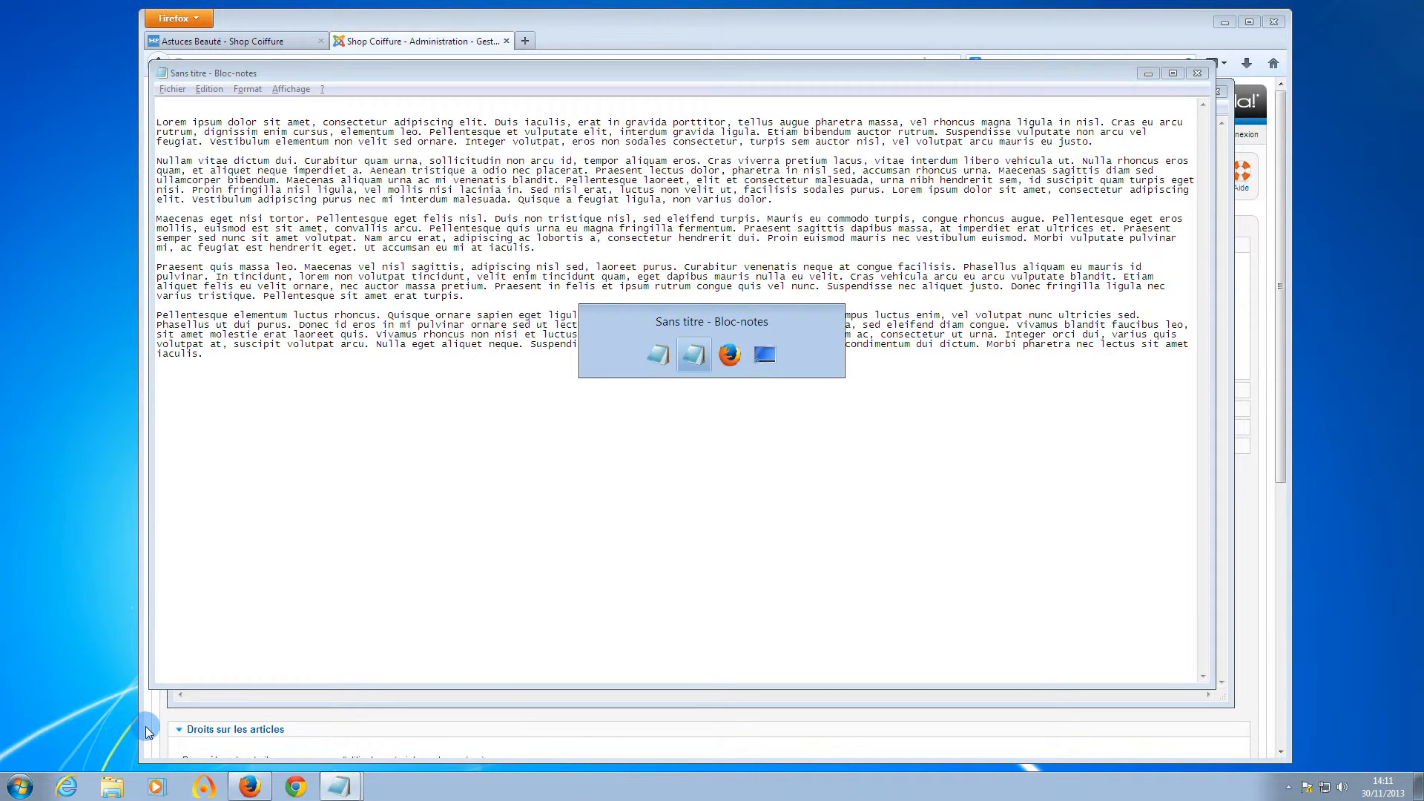
{"action": "key", "text": "alt+Tab"}
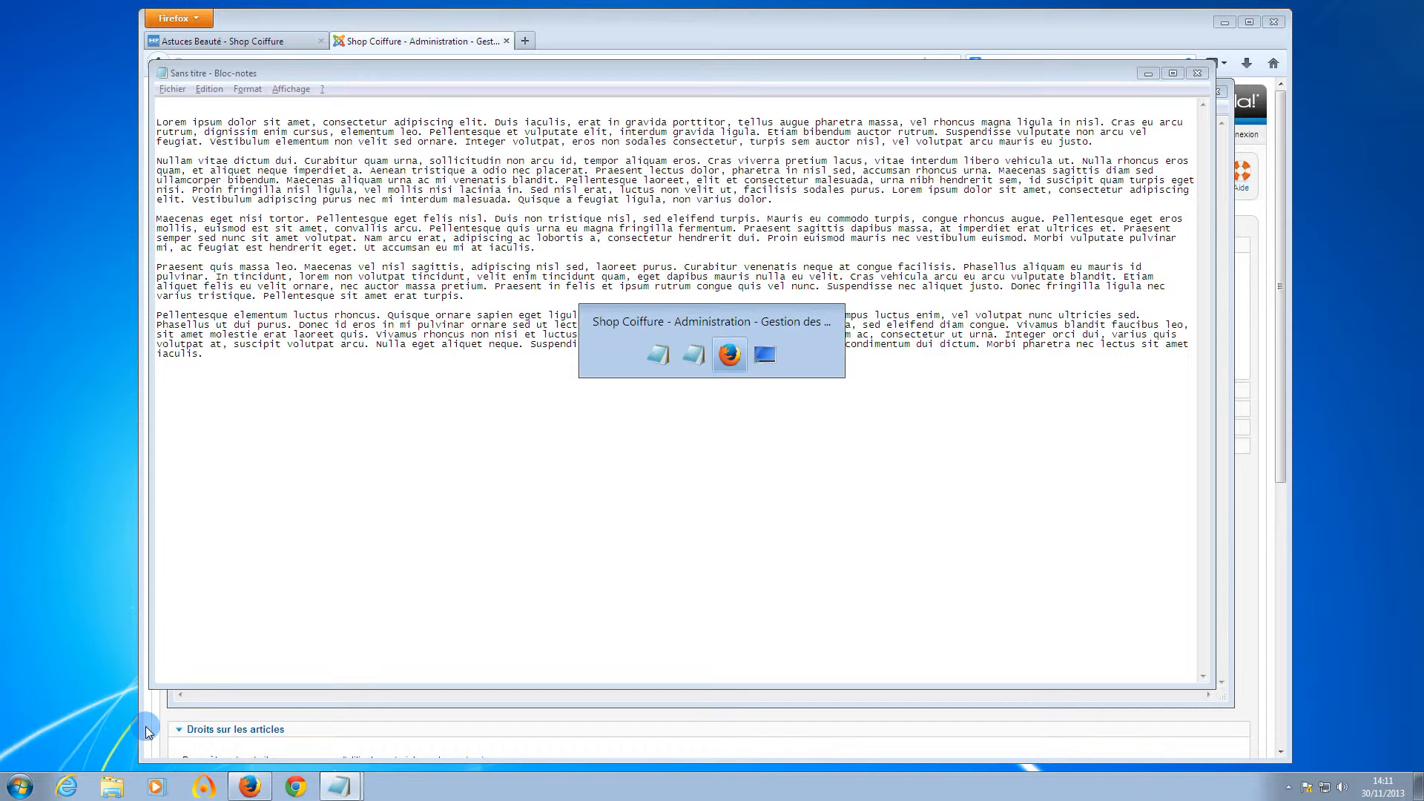
{"action": "key", "text": "alt+Tab"}
{"action": "key", "text": "alt+Tab"}
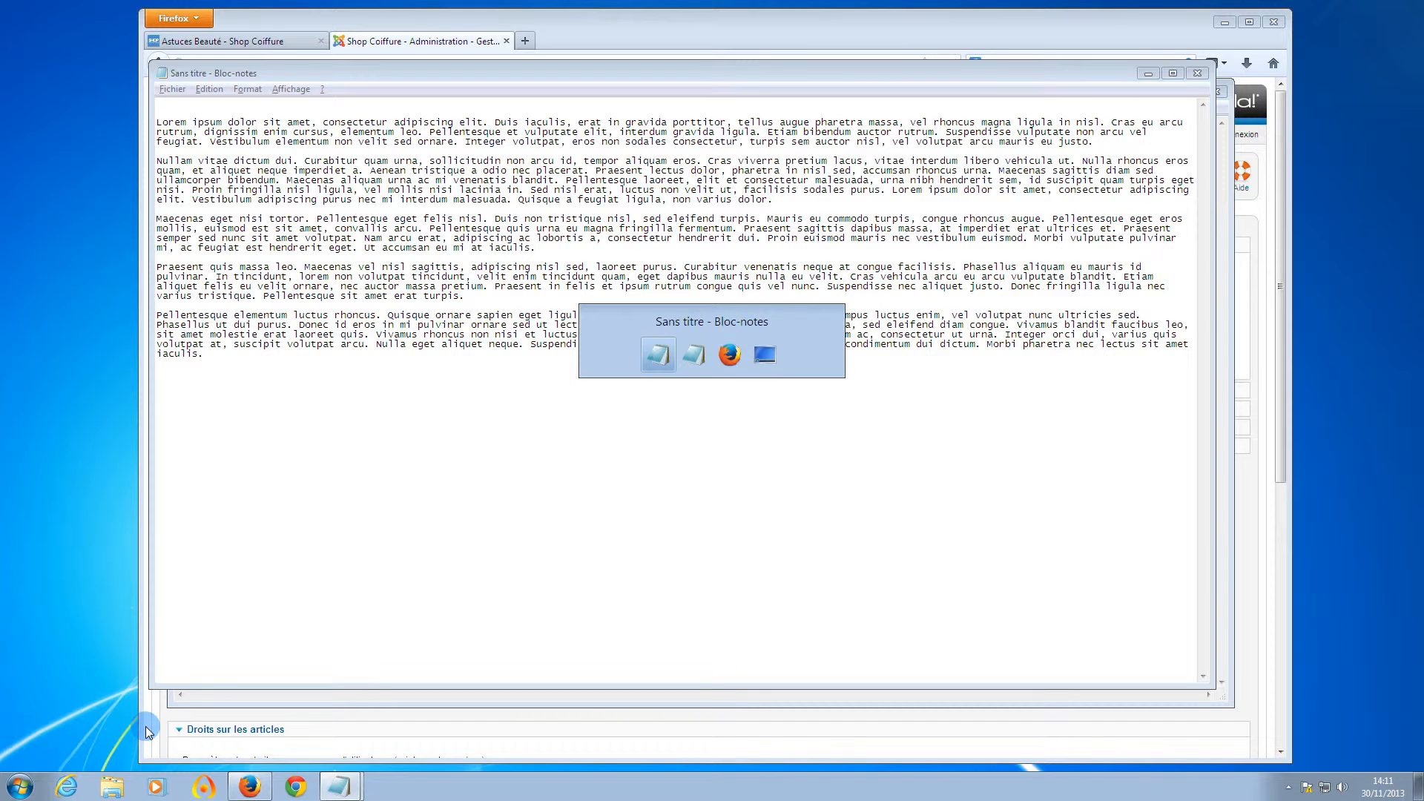
Step: Cycle through the open windows once more, reverse the cycling direction, and switch to the Firefox article form
{"action": "key", "text": "alt+Tab"}
{"action": "key", "text": "alt+Tab"}
{"action": "key", "text": "alt+Tab"}
{"action": "key", "text": "alt+Tab"}
{"action": "key", "text": "alt+shift+Tab"}
{"action": "key", "text": "alt+shift+Tab"}
{"action": "key", "text": "alt+shift+Tab"}
{"action": "key", "text": "alt+shift+Tab"}
{"action": "key", "text": "alt+shift+Tab"}
{"action": "key", "text": "alt+shift+Tab"}
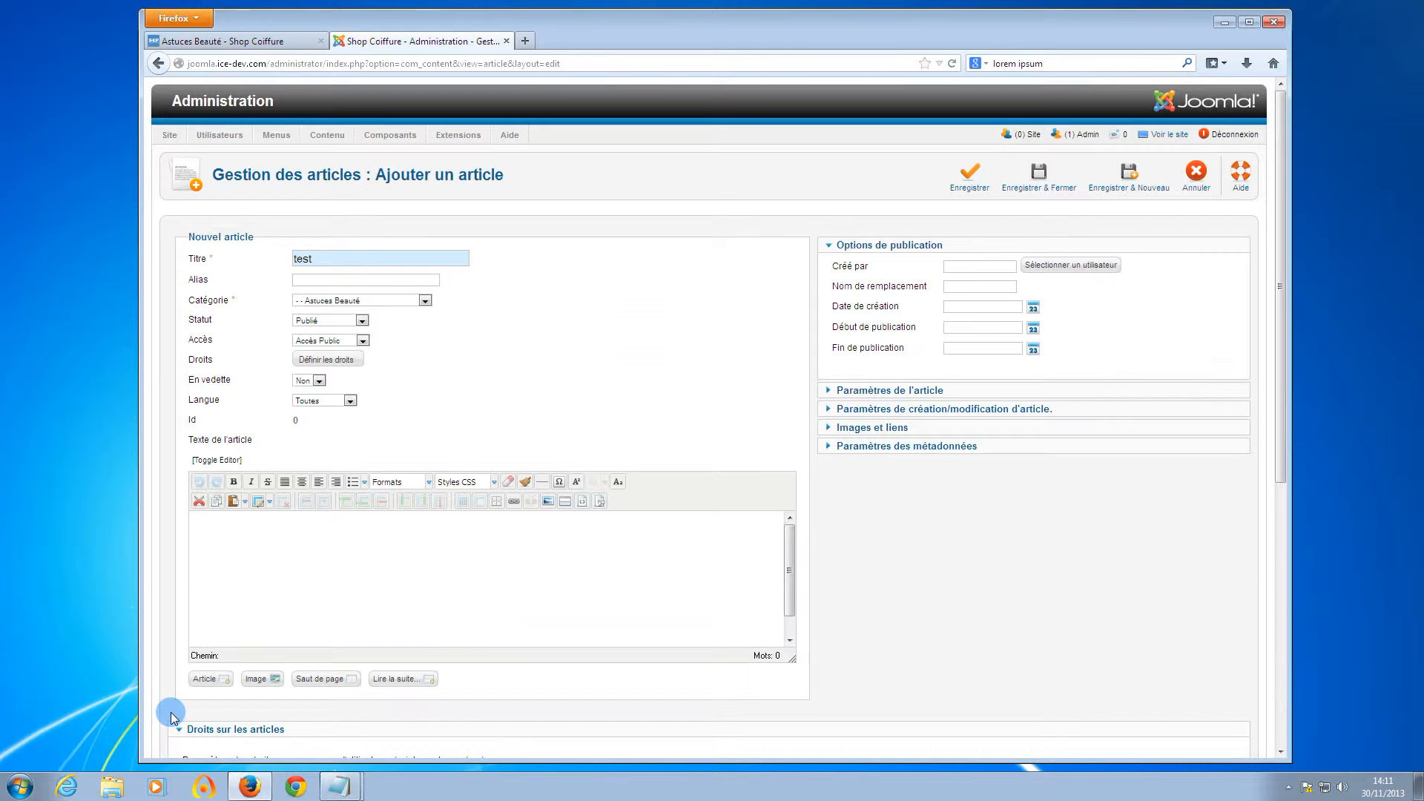
Step: Bring the Bloc-notes window with the Lorem ipsum text to the front and copy its entire text
{"action": "key", "text": "alt+Tab"}
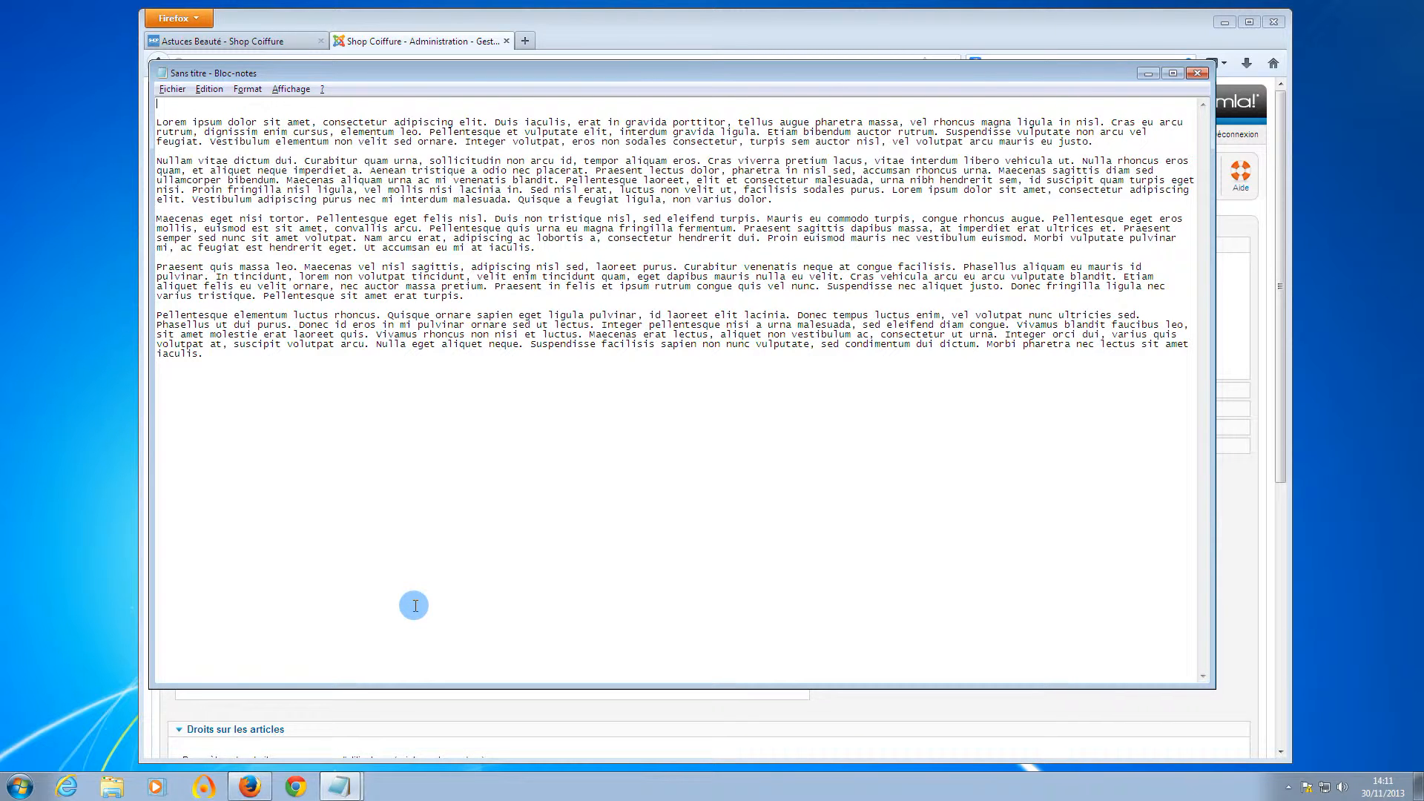
{"action": "left_click_drag", "start_coordinate": [414, 605], "coordinate": [150, 99]}
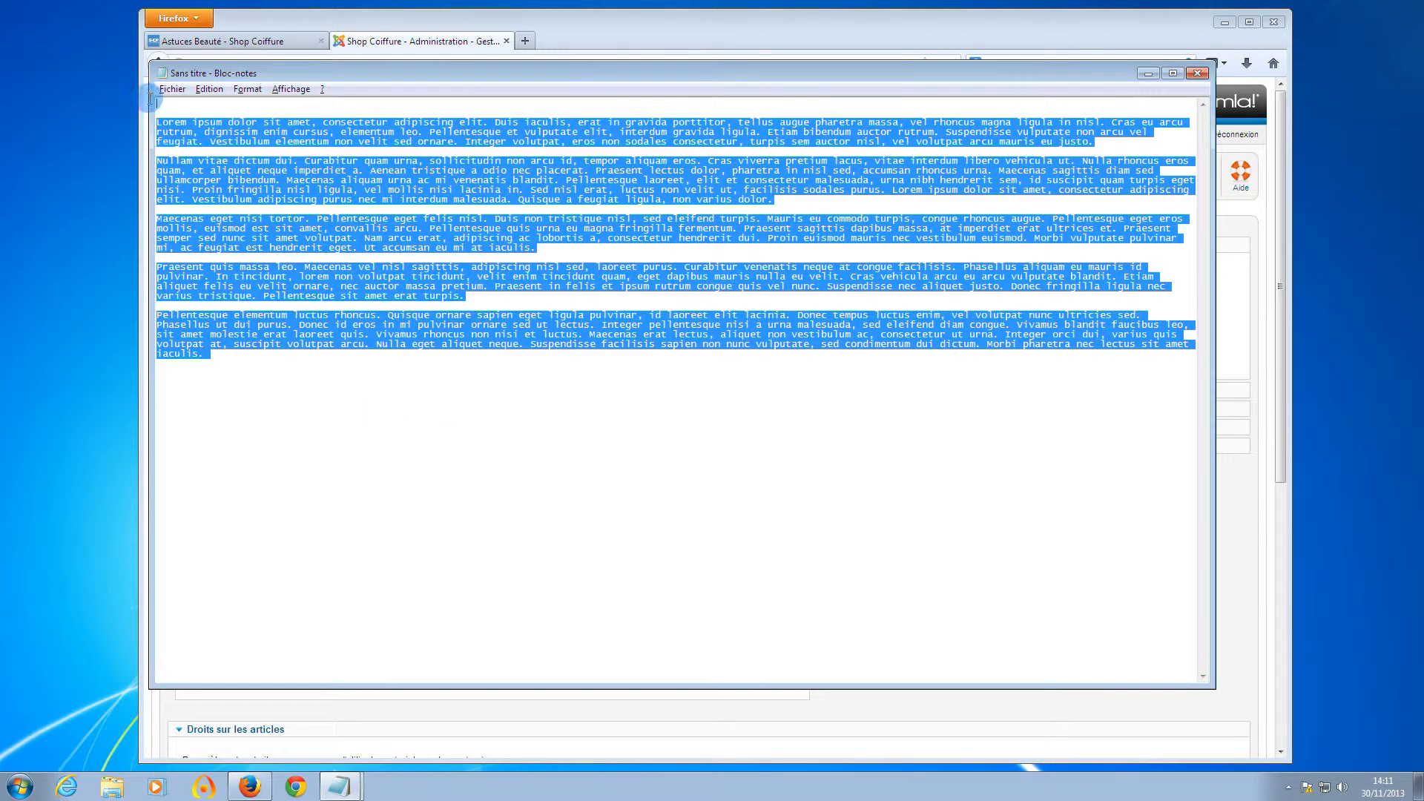
{"action": "left_click", "coordinate": [379, 531]}
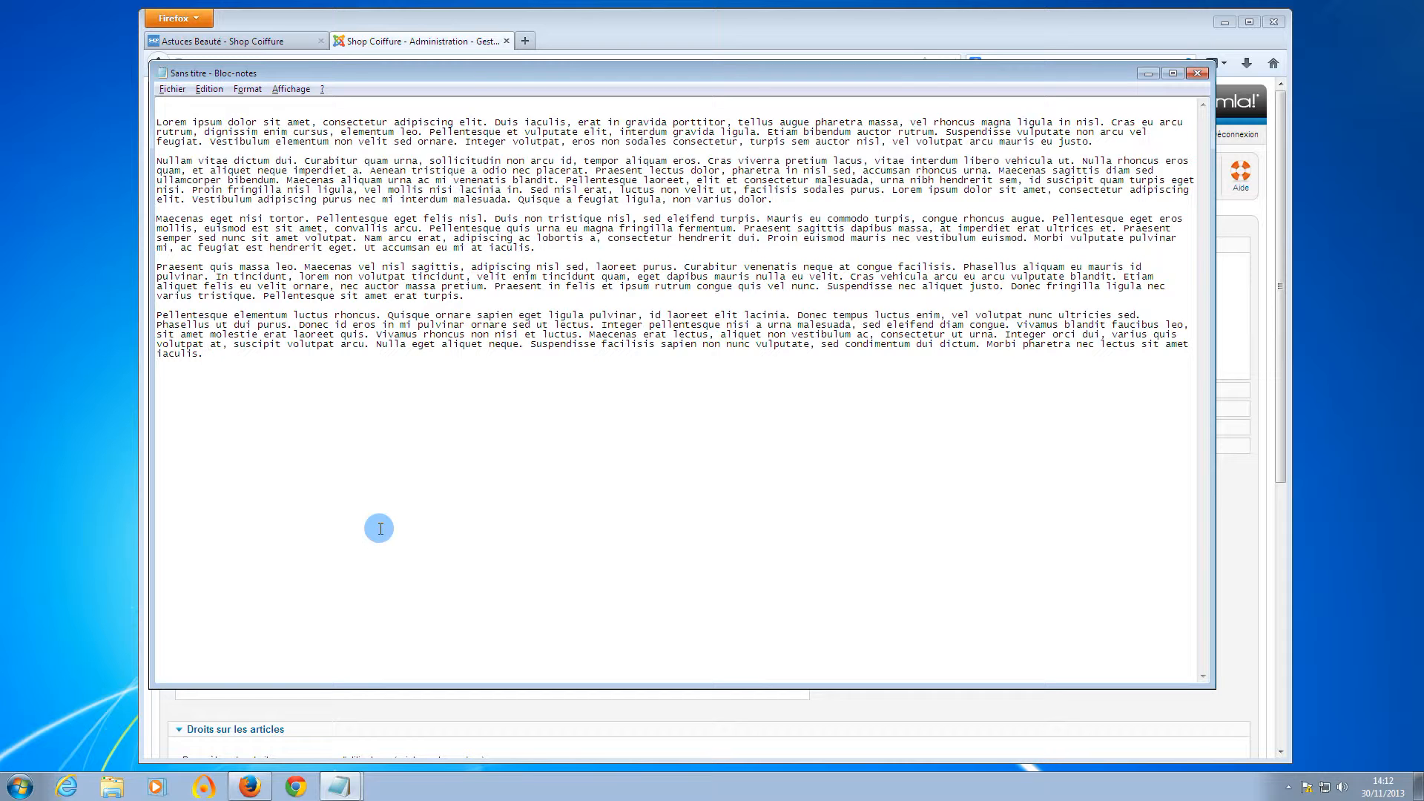
{"action": "key", "text": "ctrl+a"}
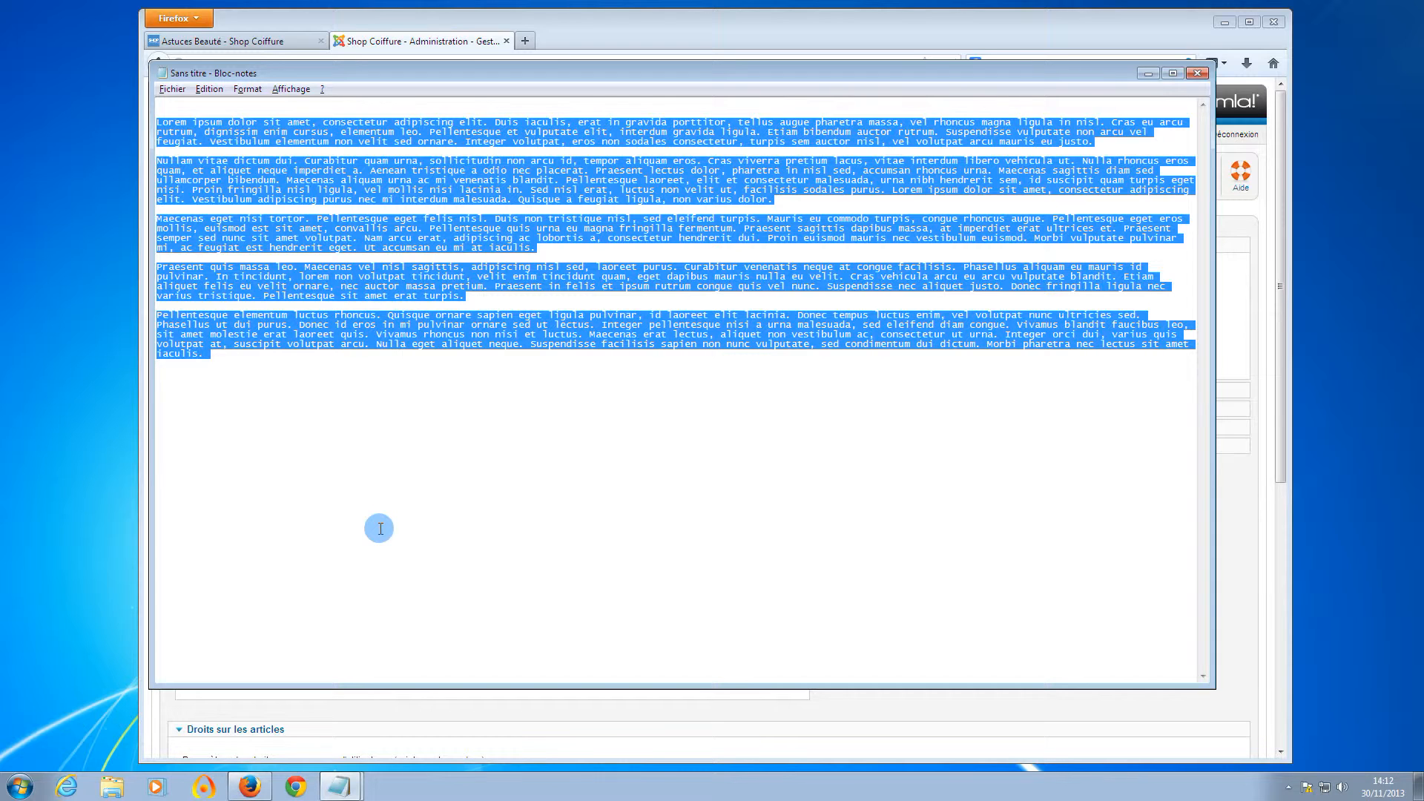
{"action": "right_click", "coordinate": [427, 236]}
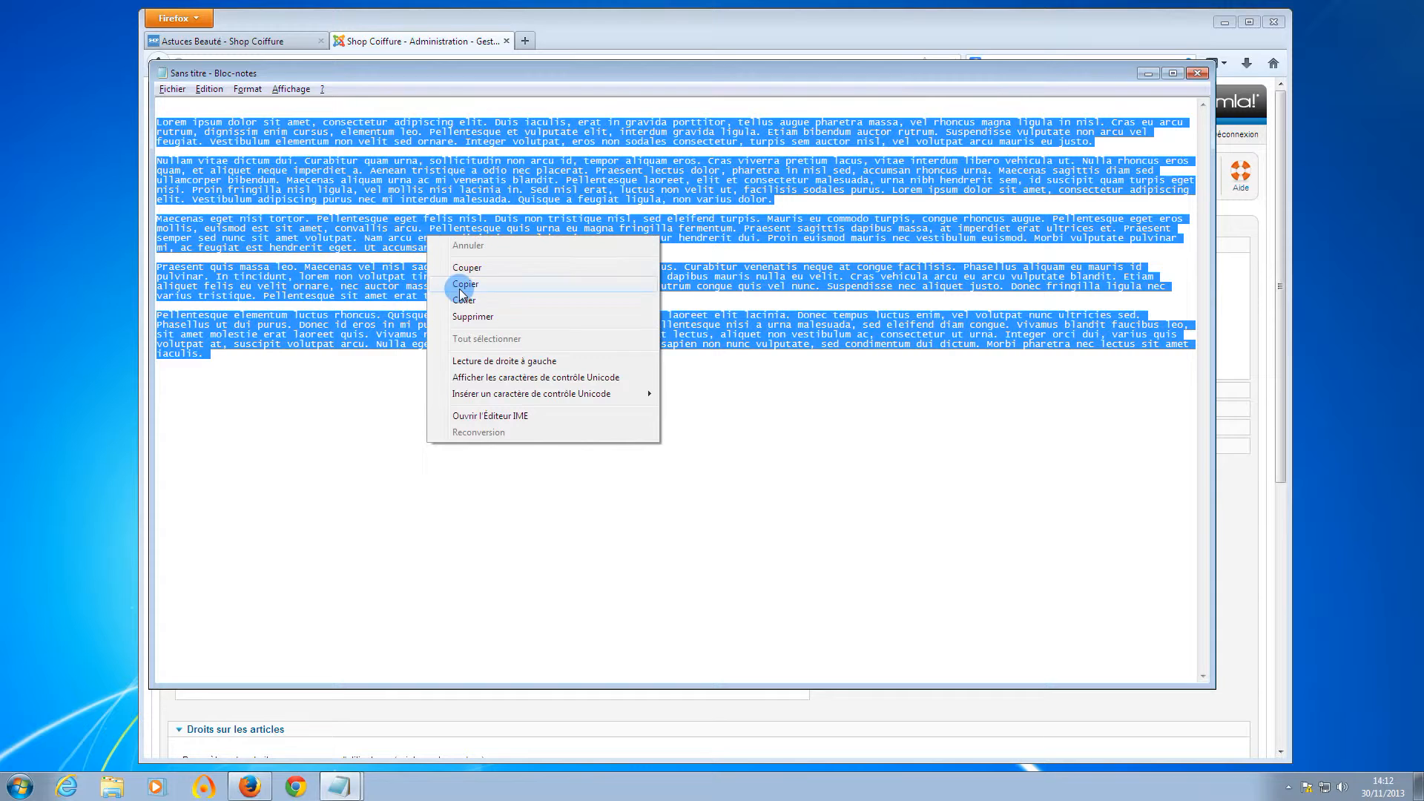
{"action": "left_click", "coordinate": [584, 78]}
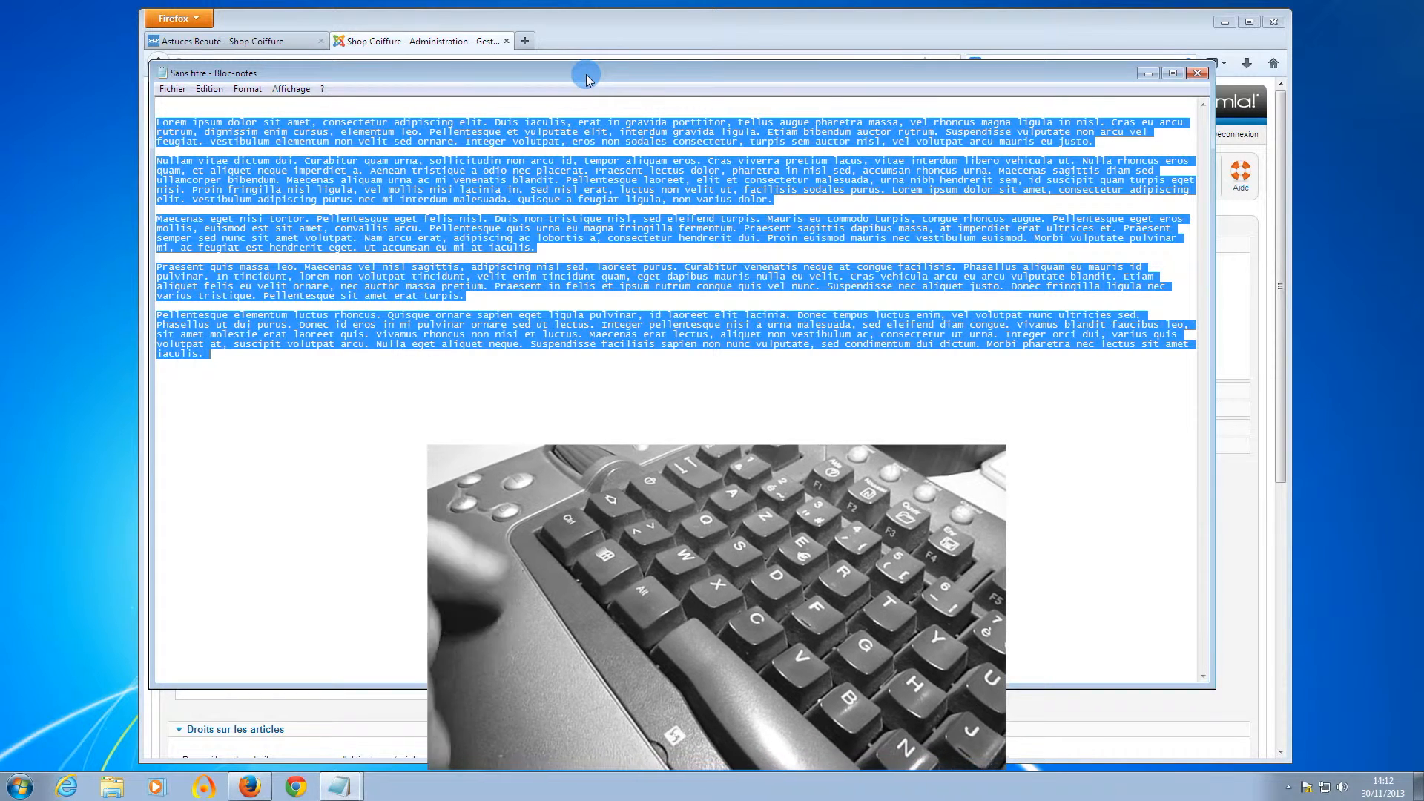
Step: Return to the Firefox article form and paste the copied Lorem ipsum text into the empty article body
{"action": "left_click", "coordinate": [619, 34]}
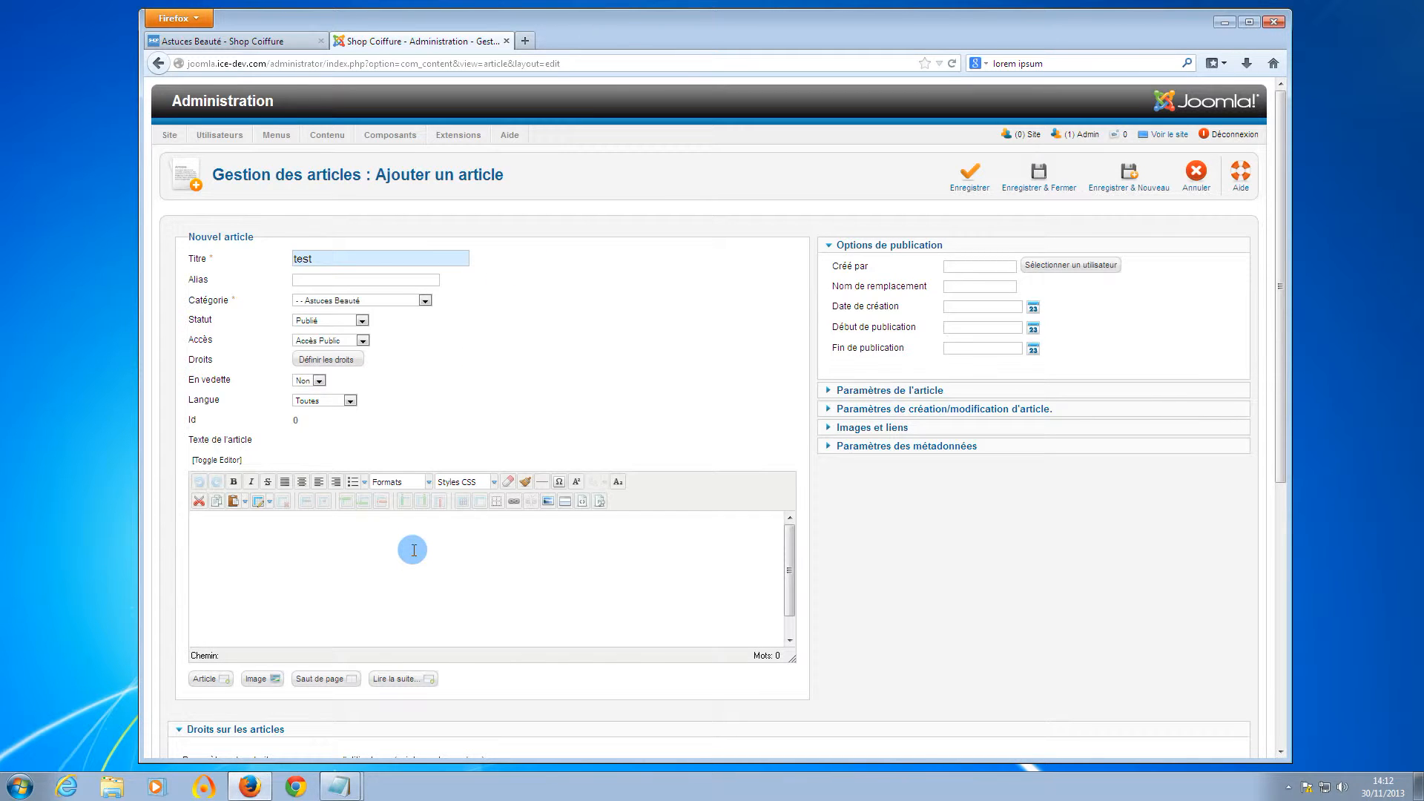
{"action": "right_click", "coordinate": [306, 555]}
{"action": "left_click", "coordinate": [248, 571]}
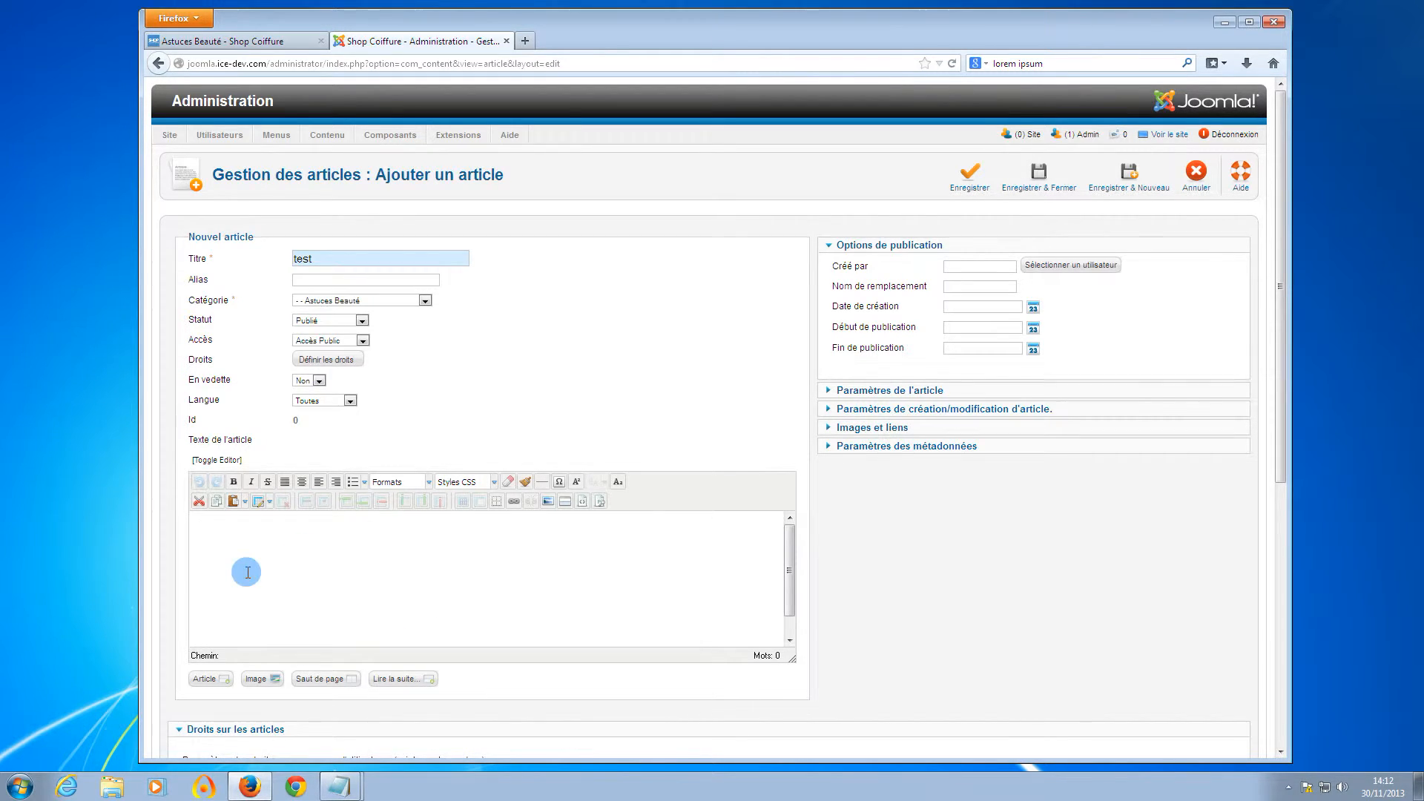
{"action": "key", "text": "ctrl+v"}
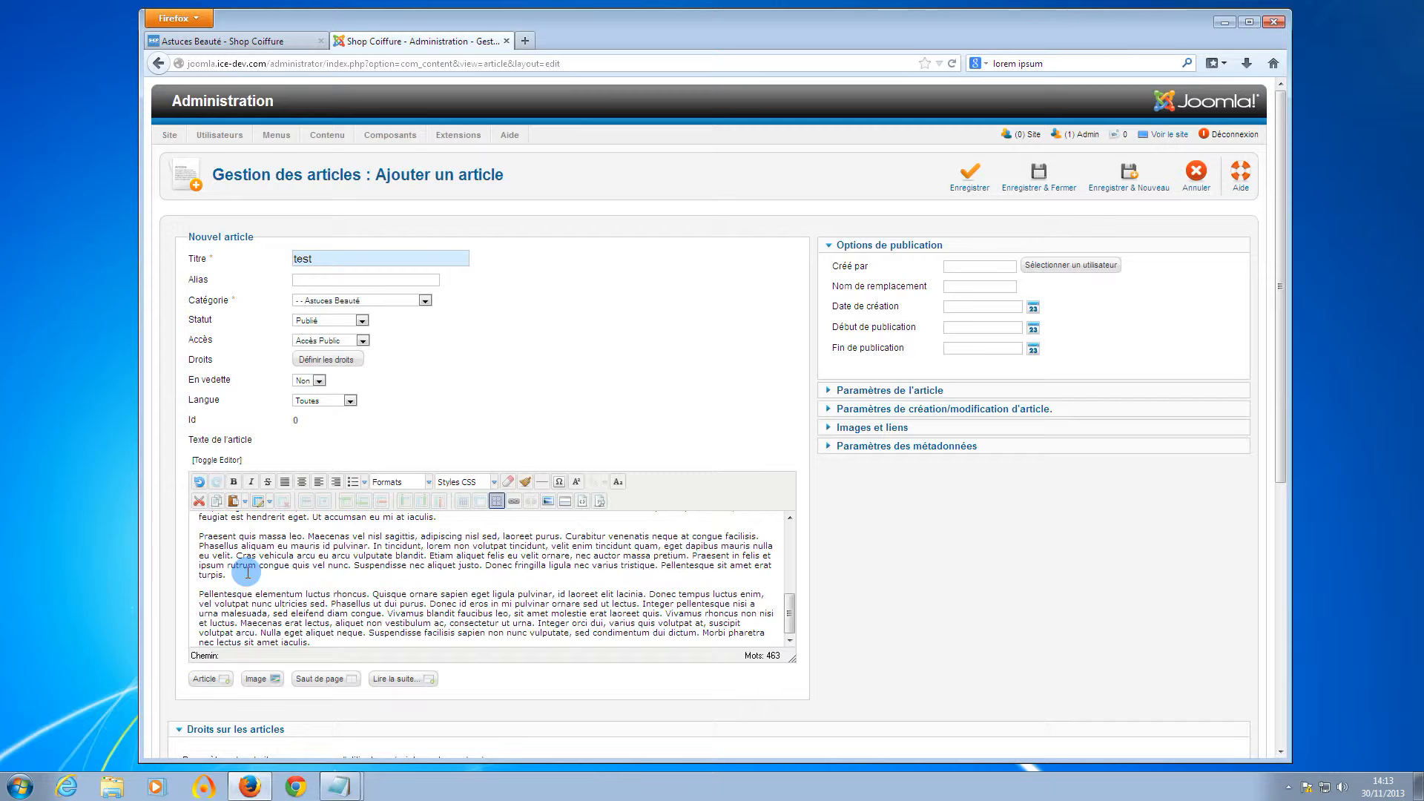
Step: Add a line reading "lorem ipsoum" below the pasted text and make it bold
{"action": "key", "text": "Return"}
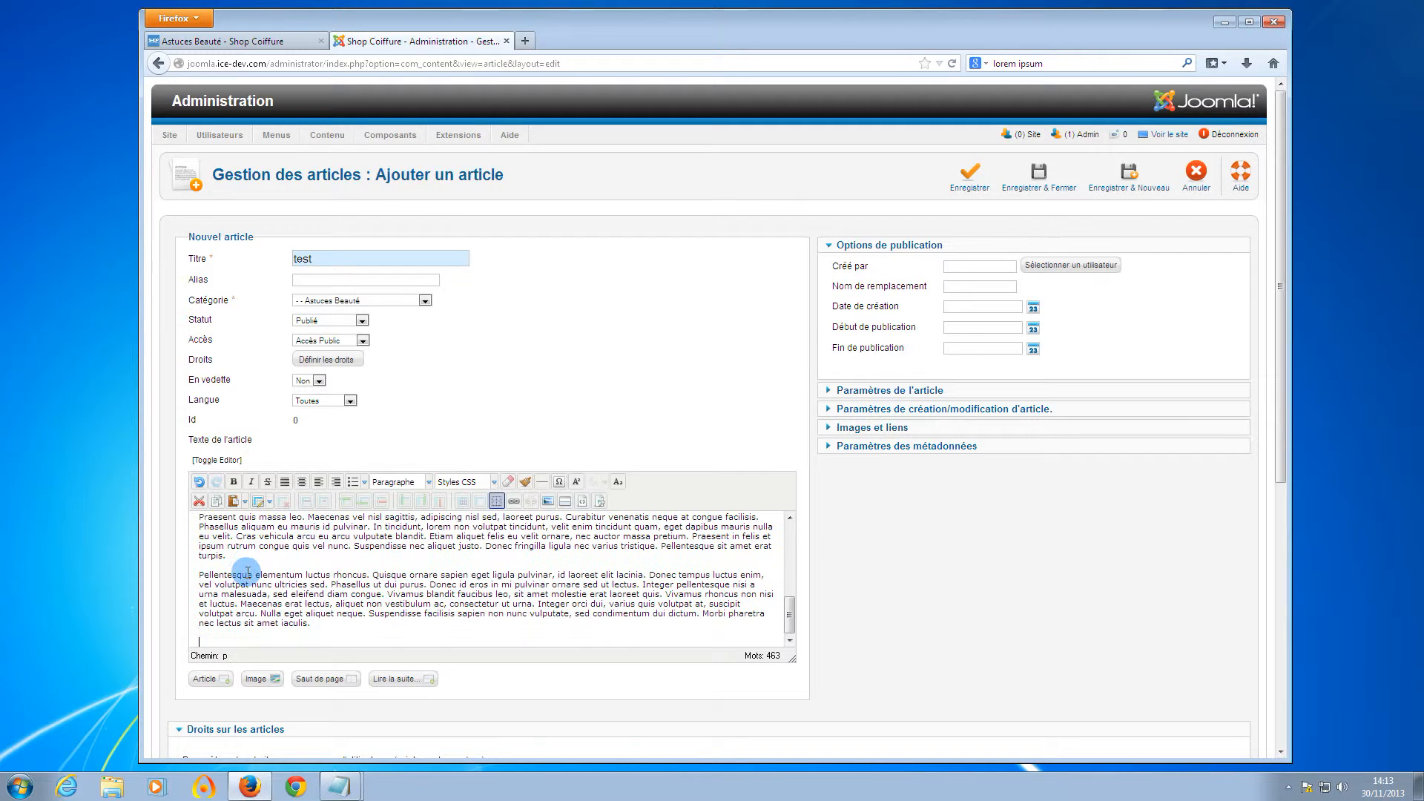
{"action": "type", "text": "lorem ipsoum"}
{"action": "left_click_drag", "start_coordinate": [258, 642], "coordinate": [176, 643]}
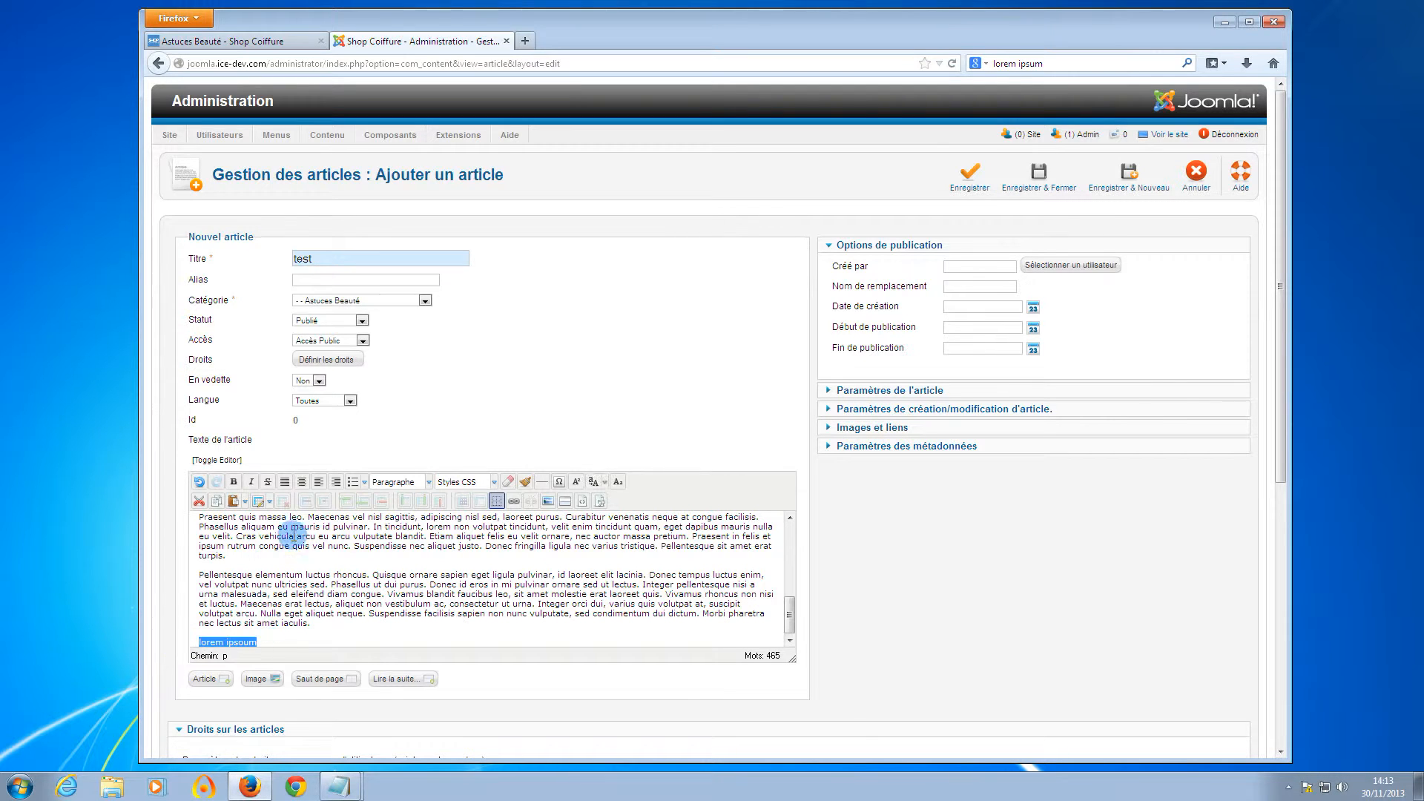
{"action": "left_click", "coordinate": [236, 483]}
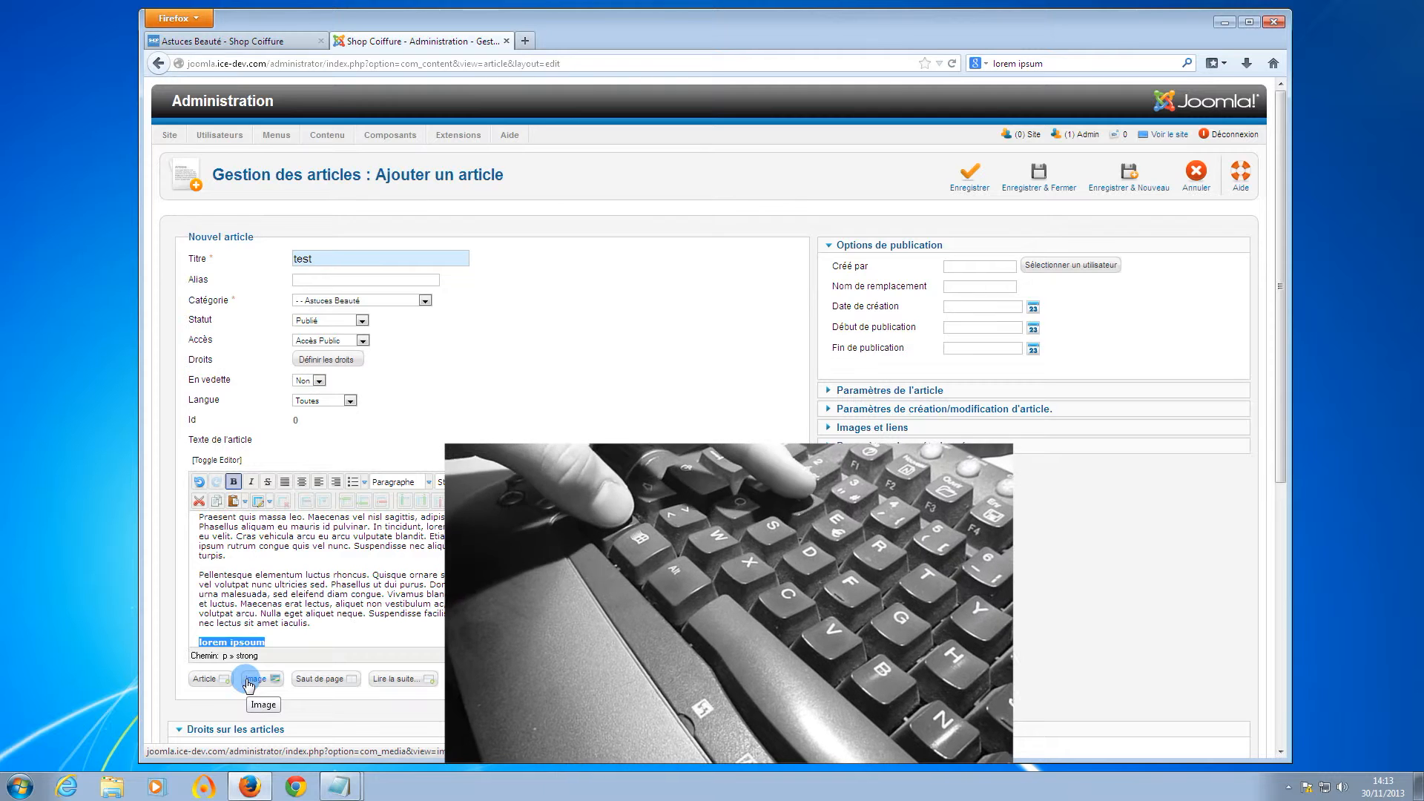
Step: Undo the bold formatting and delete the "lorem ipsoum" line from the end of the article body
{"action": "key", "text": "ctrl+z"}
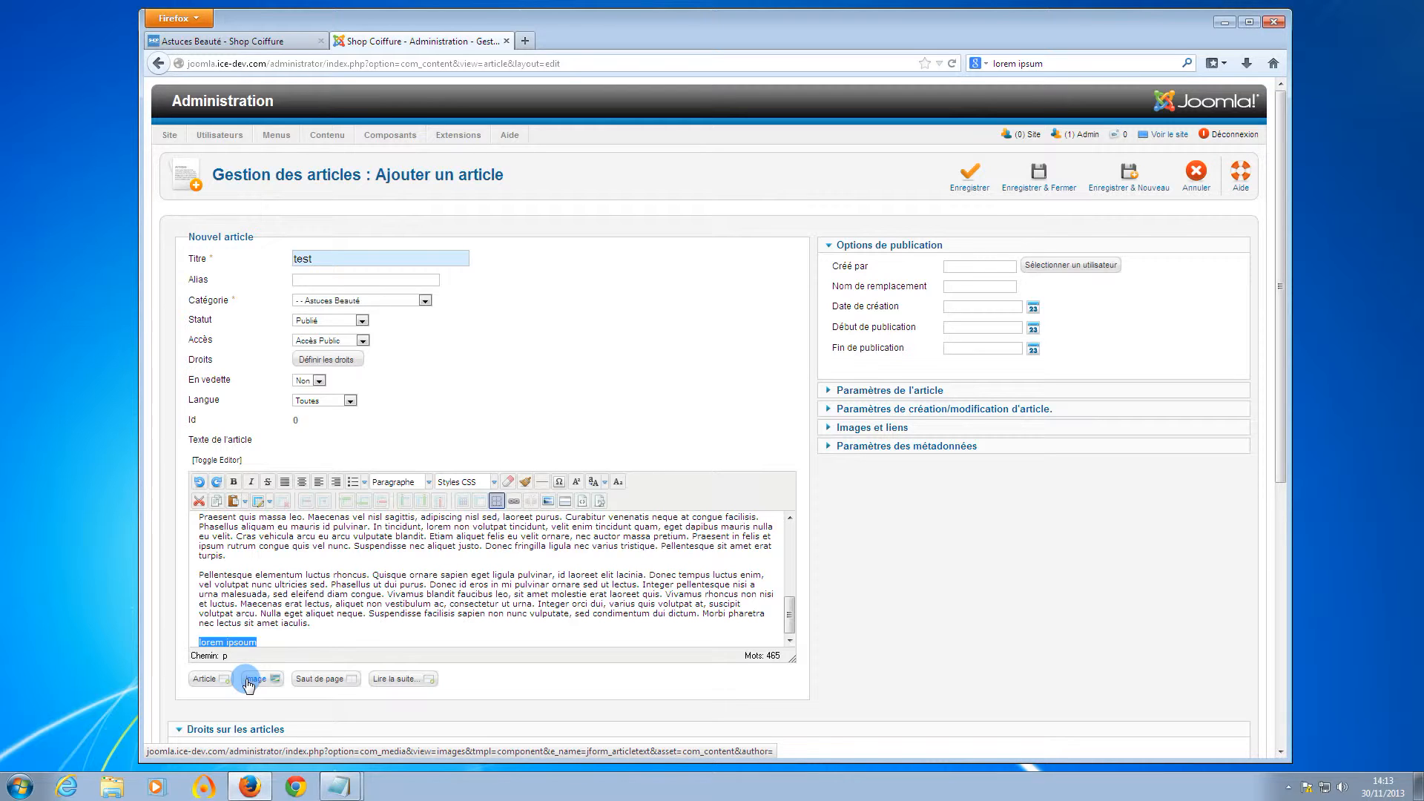
{"action": "key", "text": "Delete"}
{"action": "key", "text": "BackSpace"}
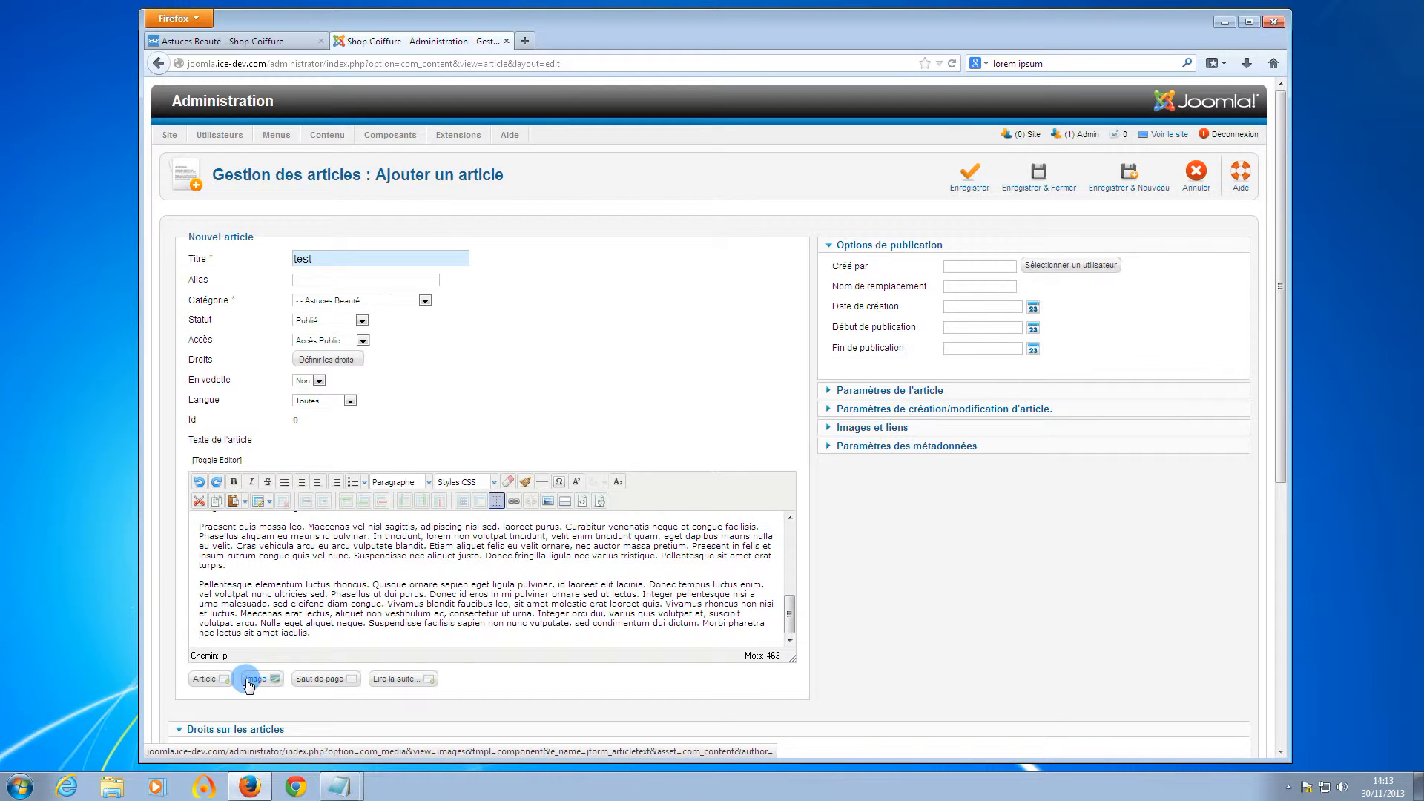
Step: Empty the article body and paste the copied Lorem ipsum text back into it
{"action": "left_click", "coordinate": [249, 680]}
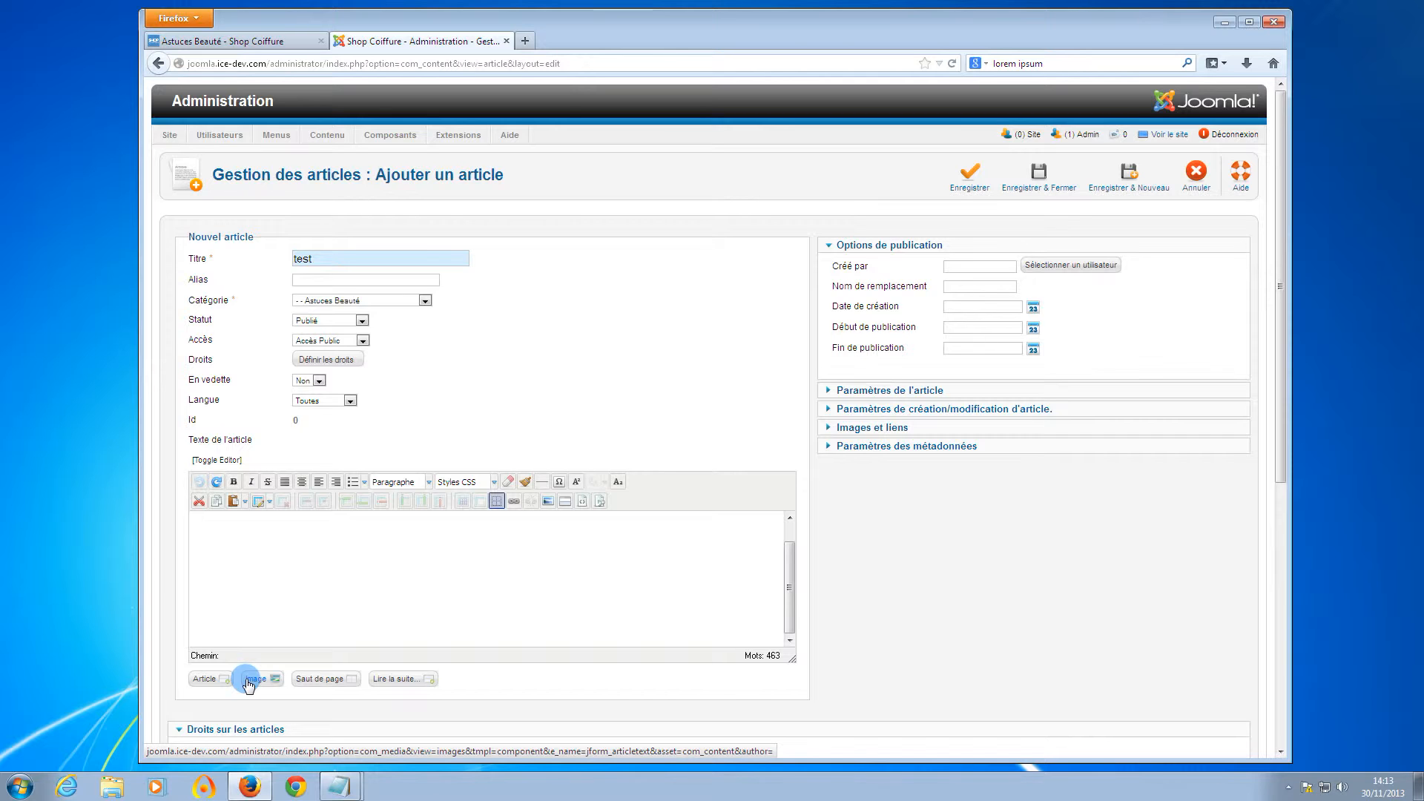
{"action": "left_click", "coordinate": [483, 560]}
{"action": "key", "text": "ctrl+v"}
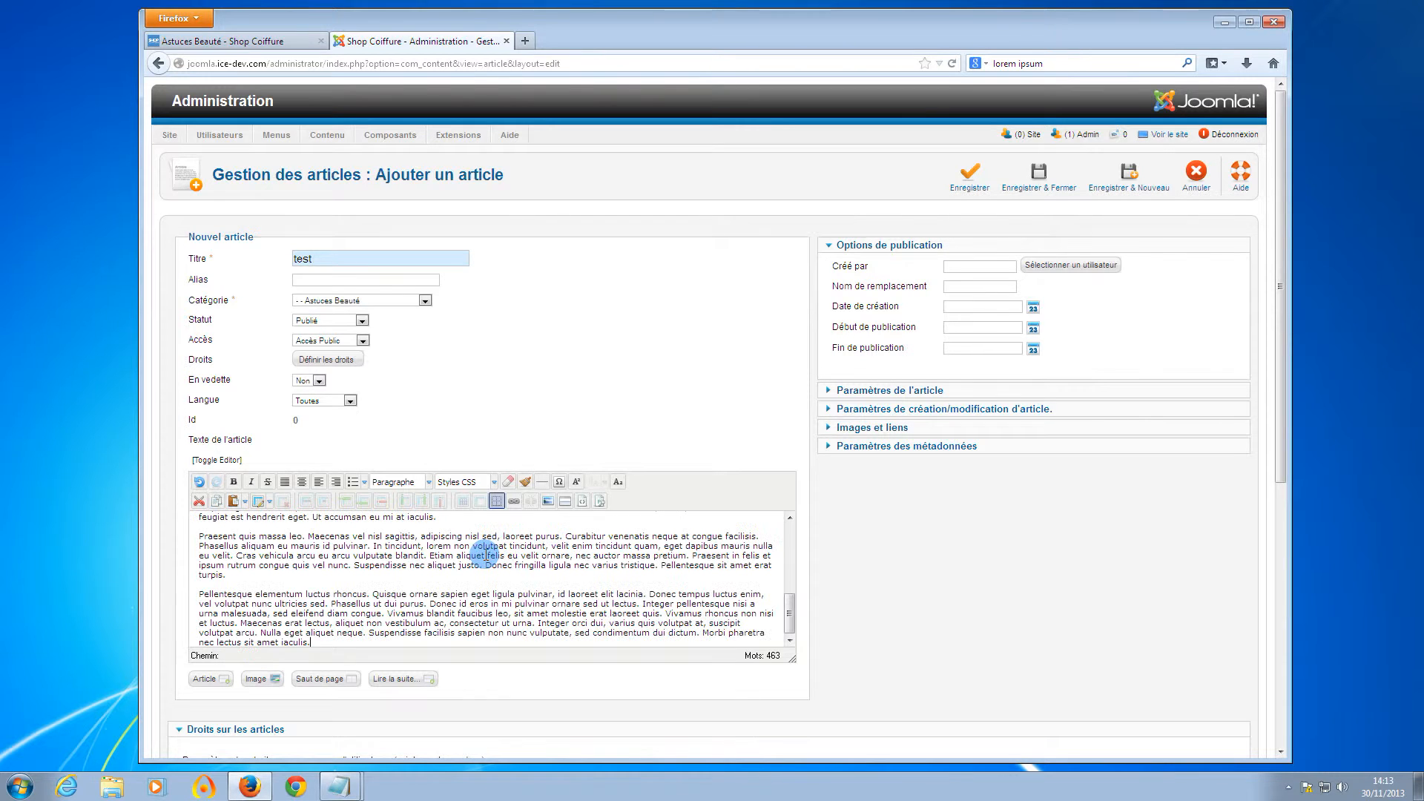
Step: Add two lines below the pasted text in the article body, reading "dnfonqqd dfs" and "sd"
{"action": "key", "text": "Return"}
{"action": "type", "text": "dnfonqqd"}
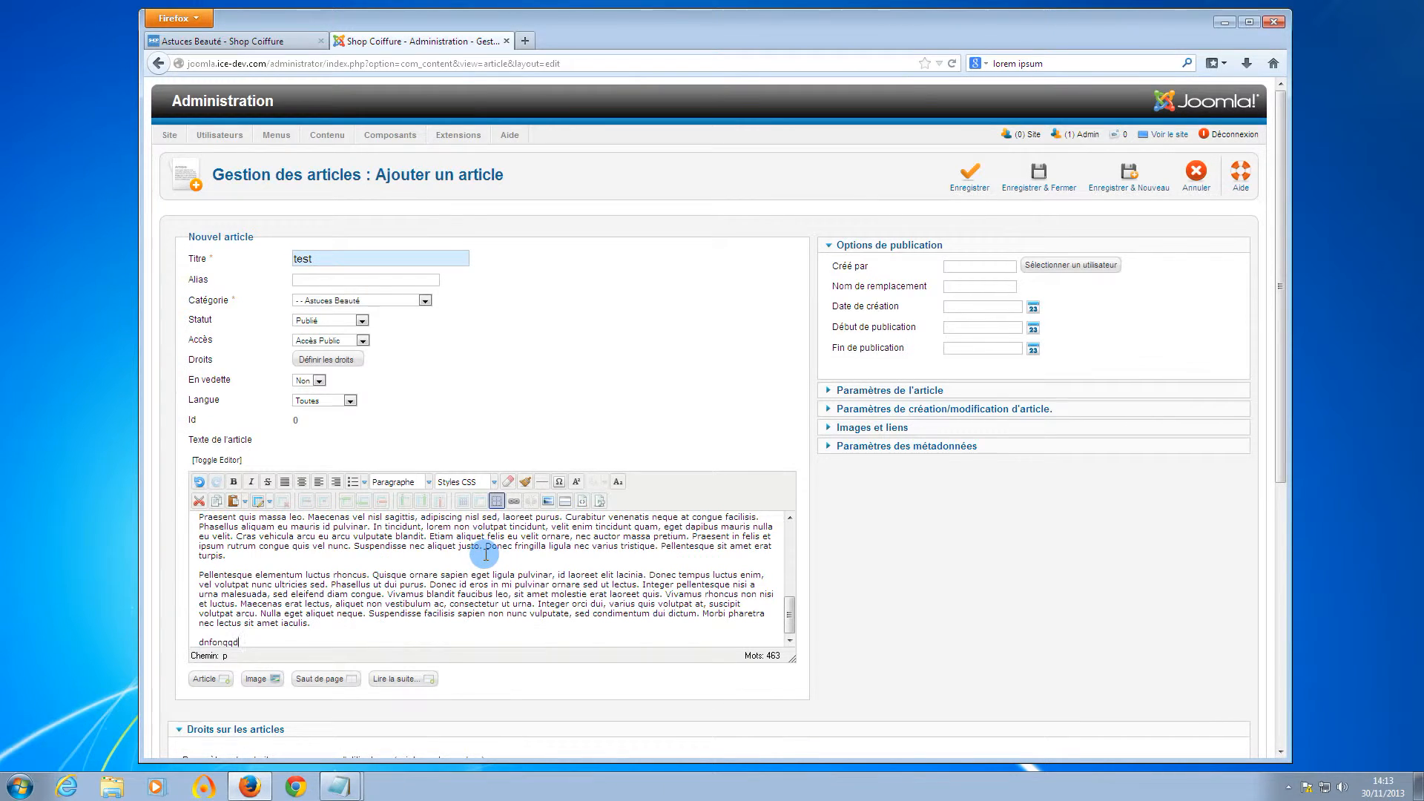
{"action": "type", "text": " dfs"}
{"action": "key", "text": "Return"}
{"action": "type", "text": "sd"}
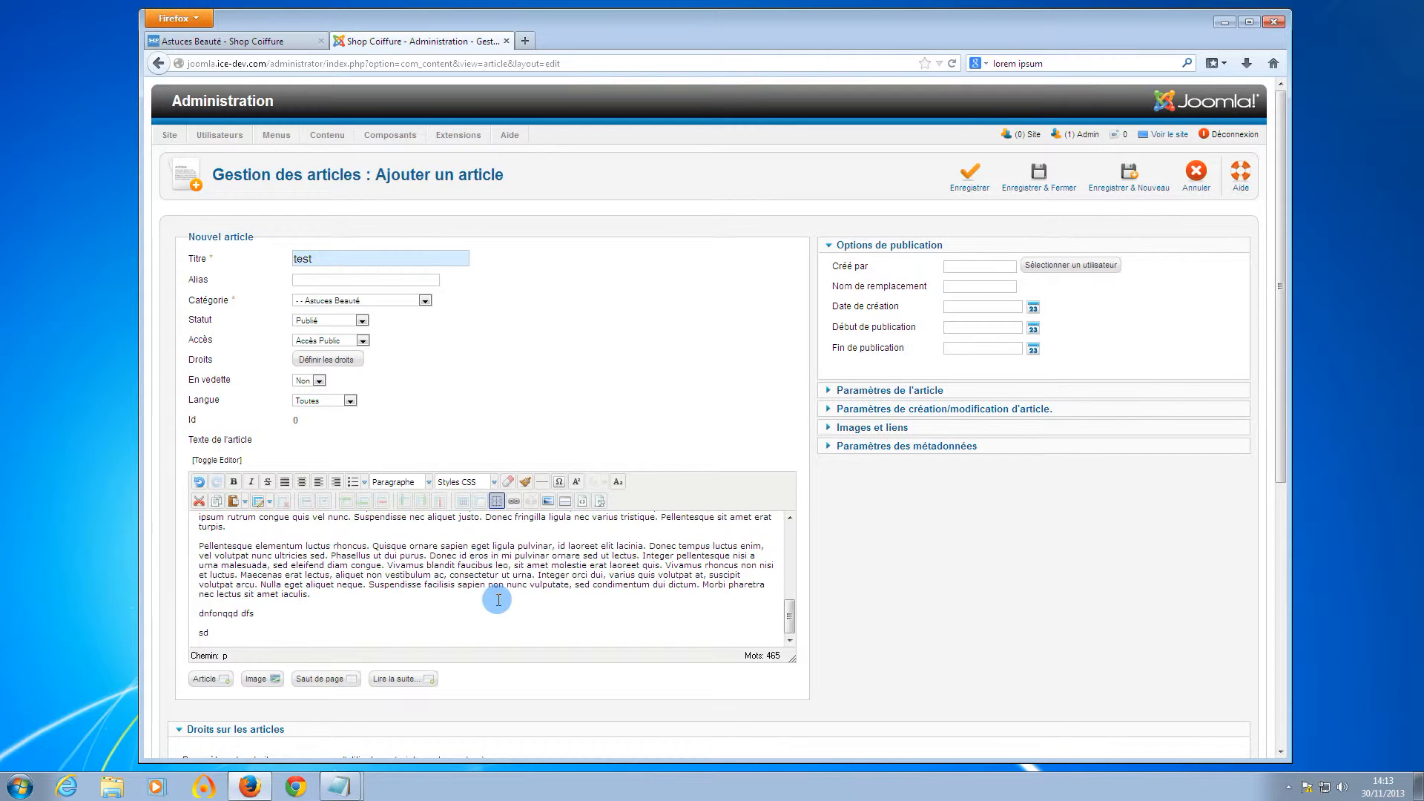
Step: Delete most of the last Lorem ipsum paragraph together with the two lines below it, and undo the deletion
{"action": "key", "text": "shift+Home"}
{"action": "left_click_drag", "start_coordinate": [343, 615], "coordinate": [176, 541]}
{"action": "key", "text": "BackSpace"}
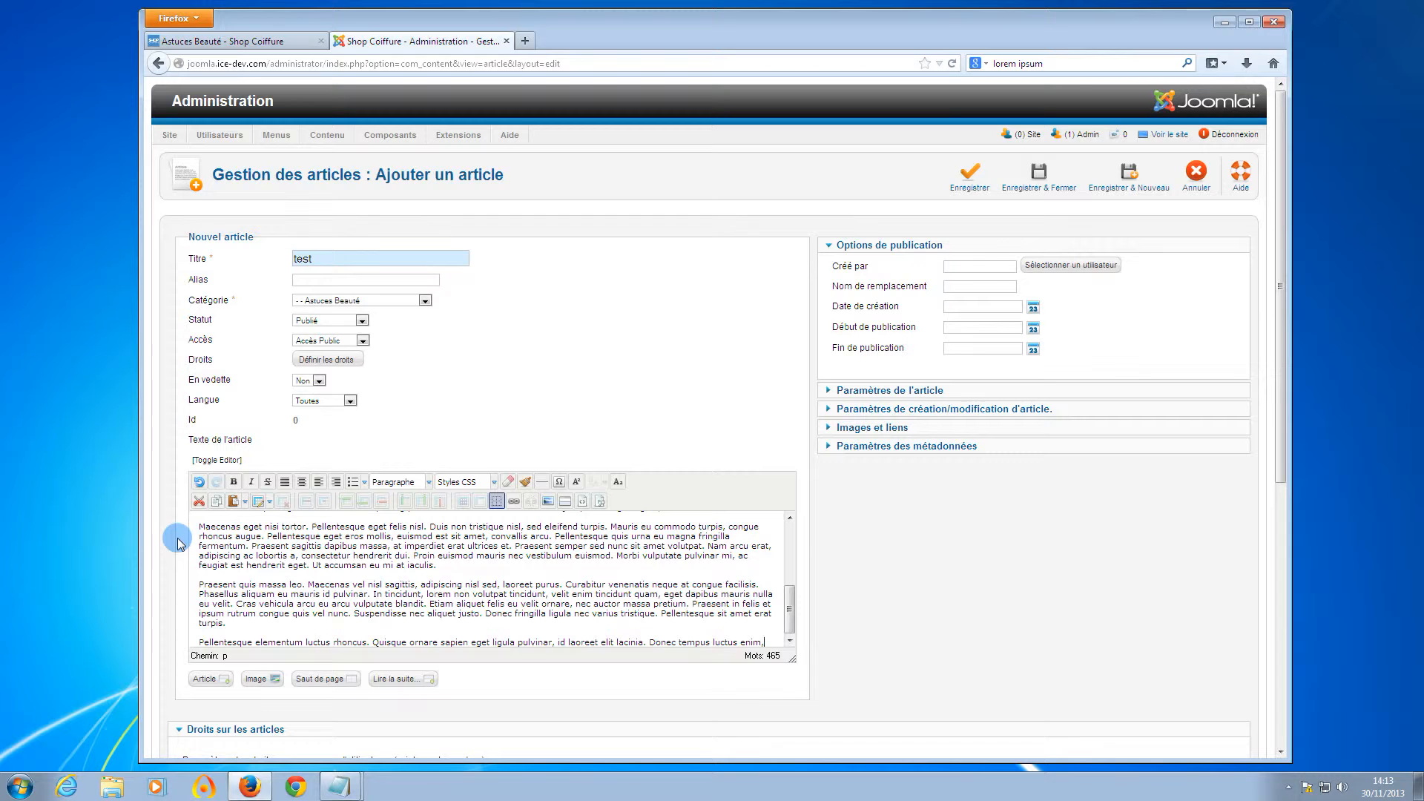
{"action": "key", "text": "ctrl+z"}
{"action": "scroll", "coordinate": [255, 558], "scroll_direction": "down", "scroll_amount": 3}
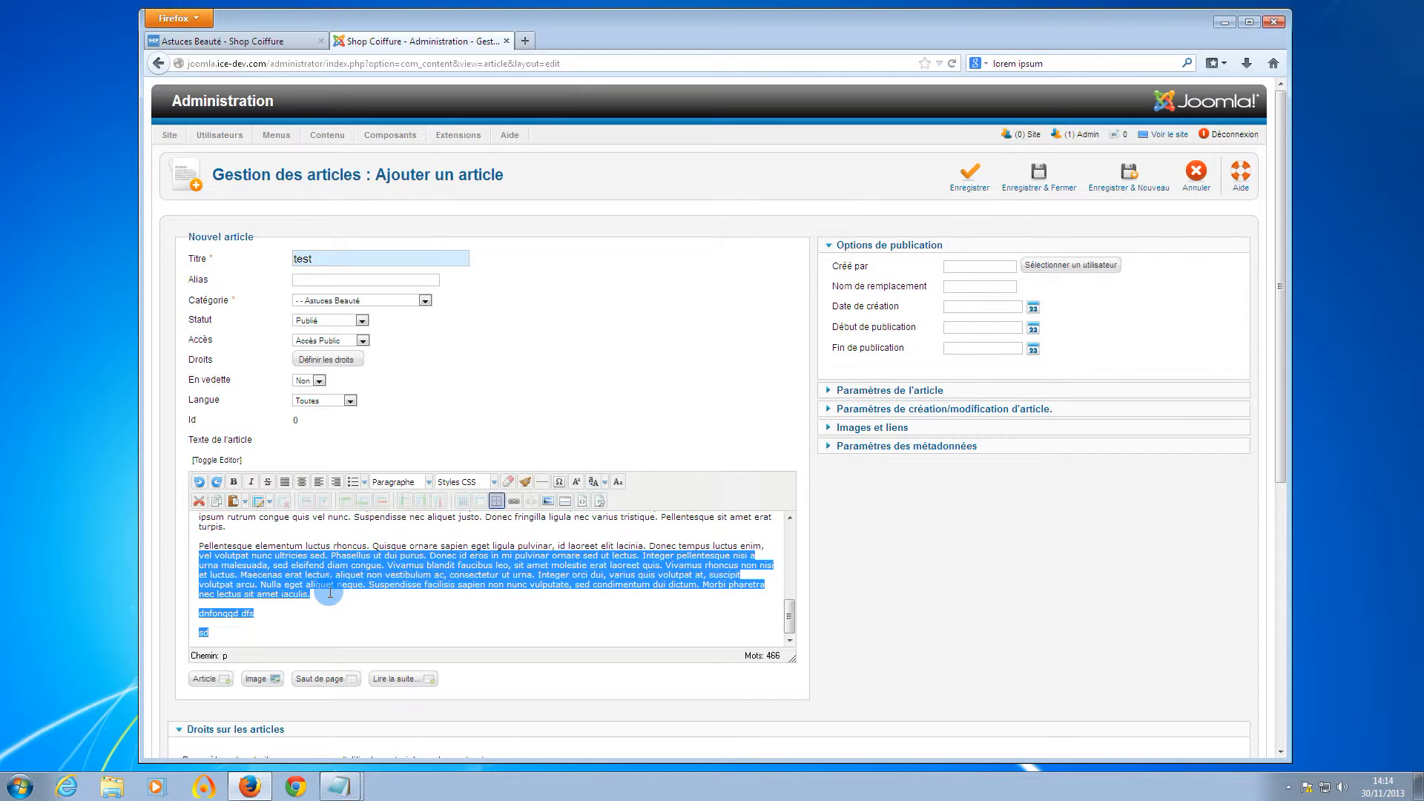
{"action": "left_click", "coordinate": [345, 610]}
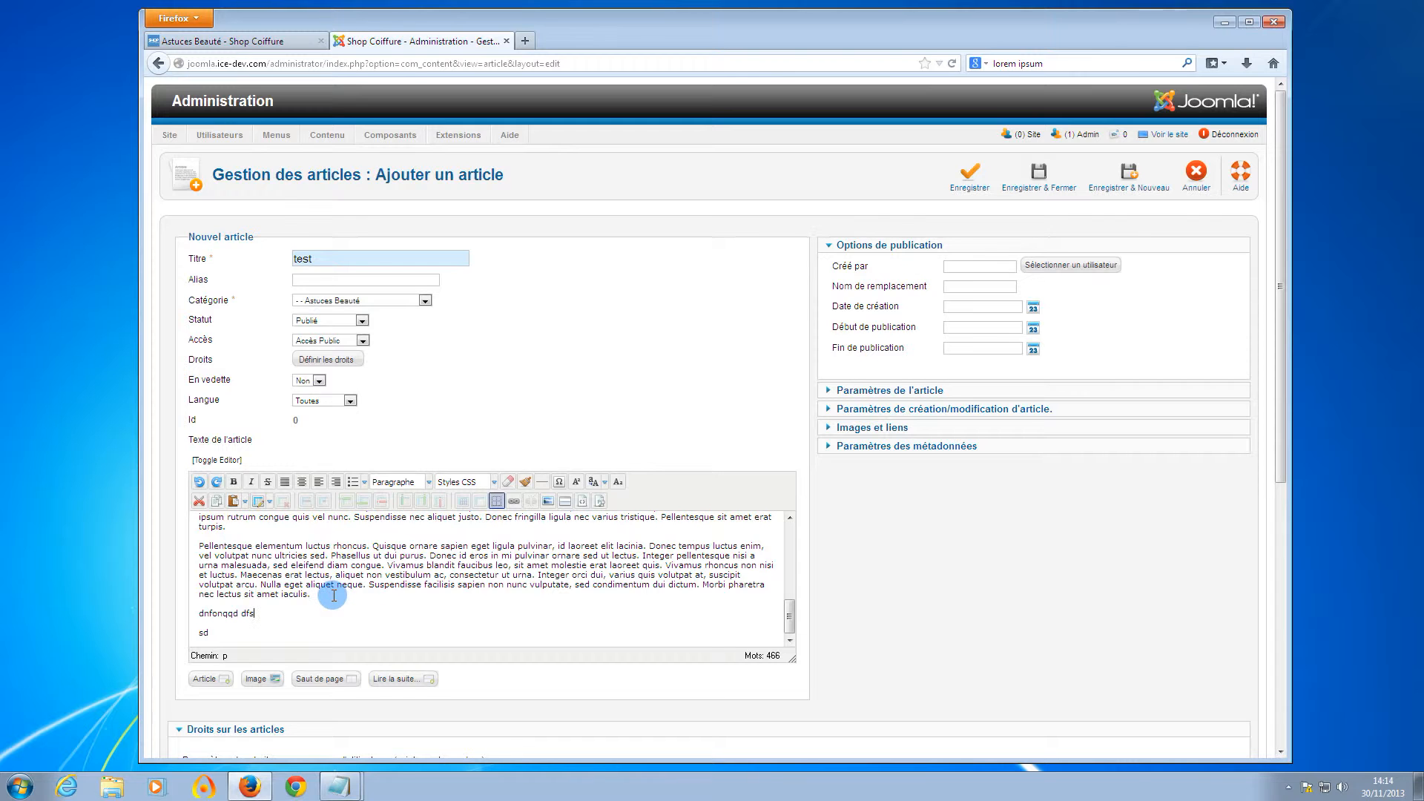
Step: Move the paragraph starting "Pellentesque elementum" from the article body into the metadata Description field, and enlarge that field to show the full text
{"action": "left_click_drag", "start_coordinate": [335, 594], "coordinate": [180, 546]}
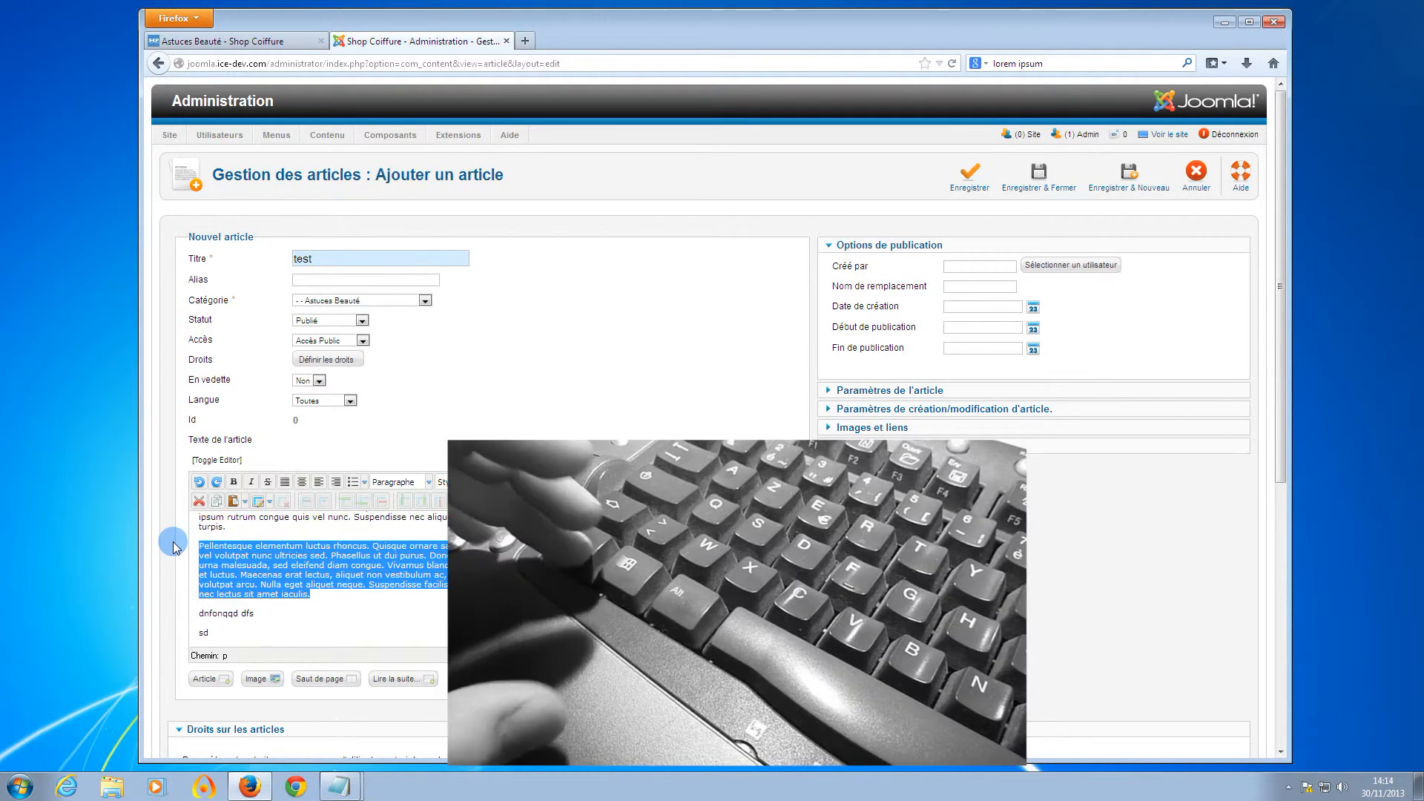
{"action": "key", "text": "Delete"}
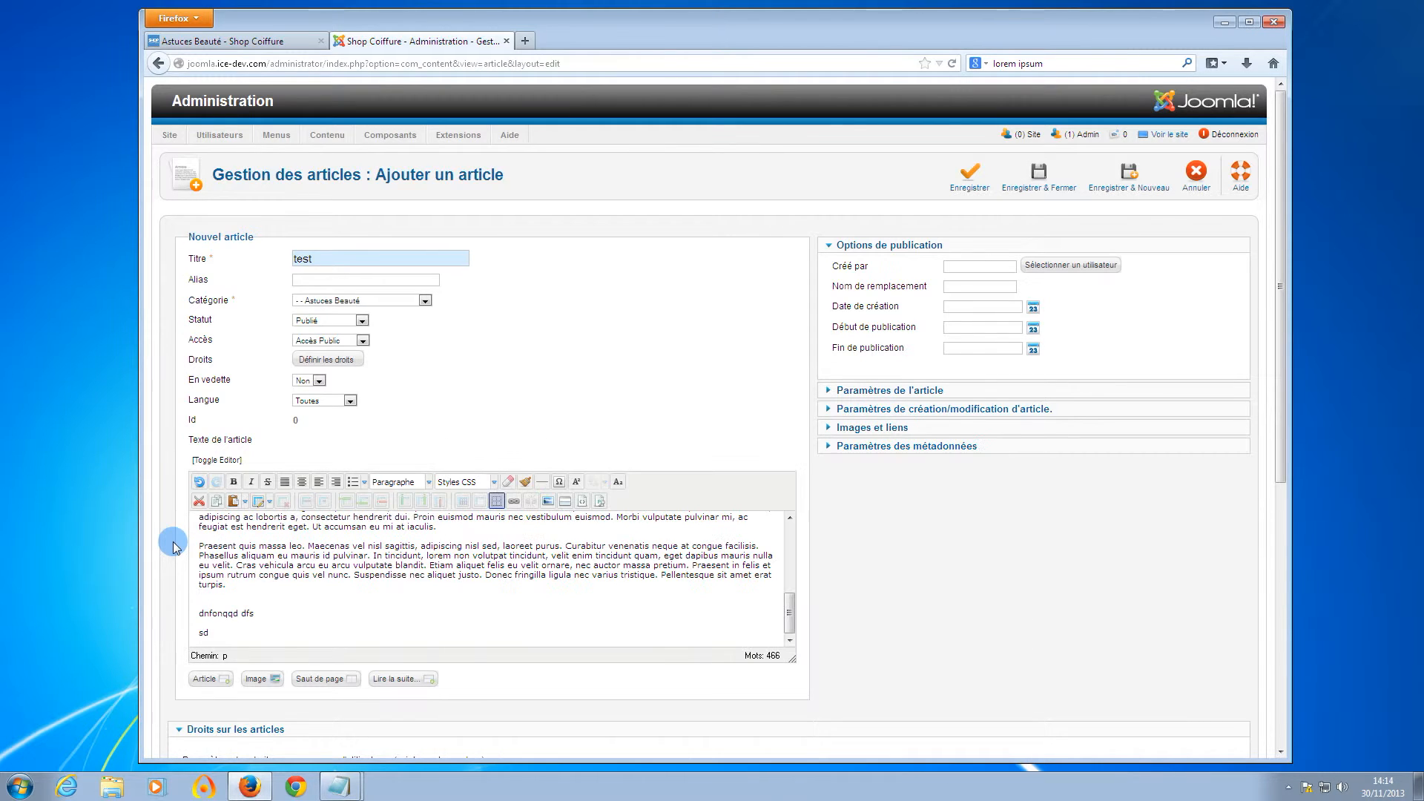
{"action": "left_click", "coordinate": [937, 446]}
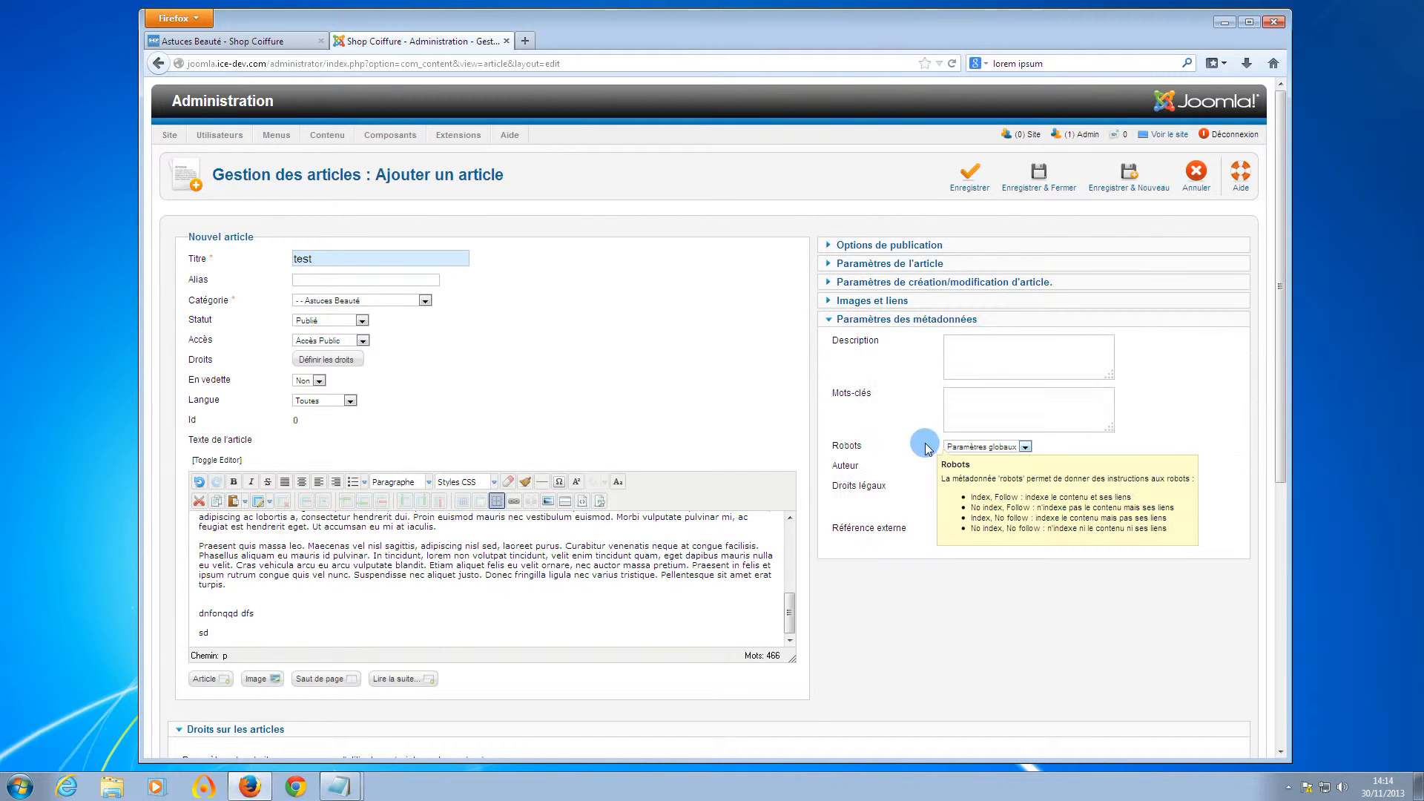
{"action": "left_click", "coordinate": [981, 359]}
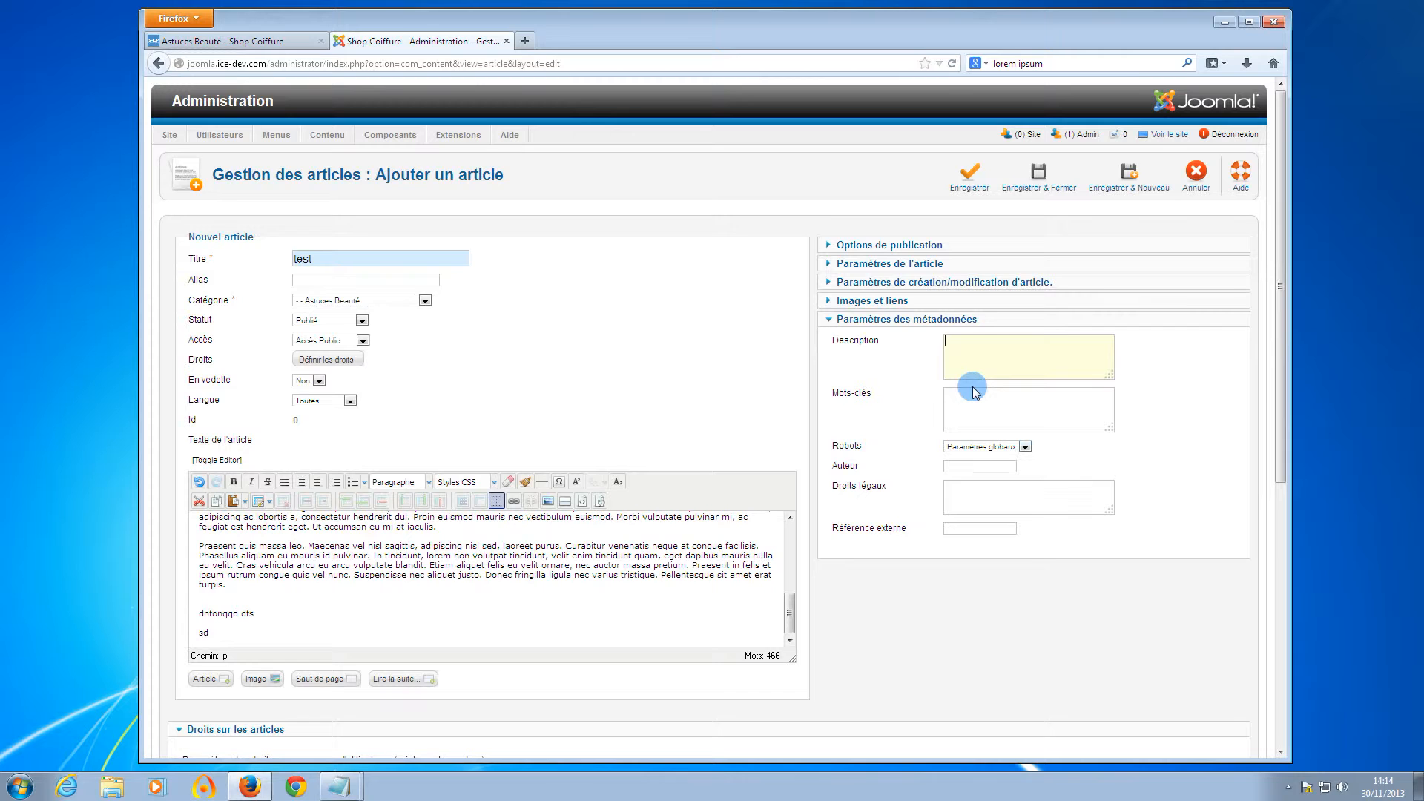
{"action": "key", "text": "ctrl+v"}
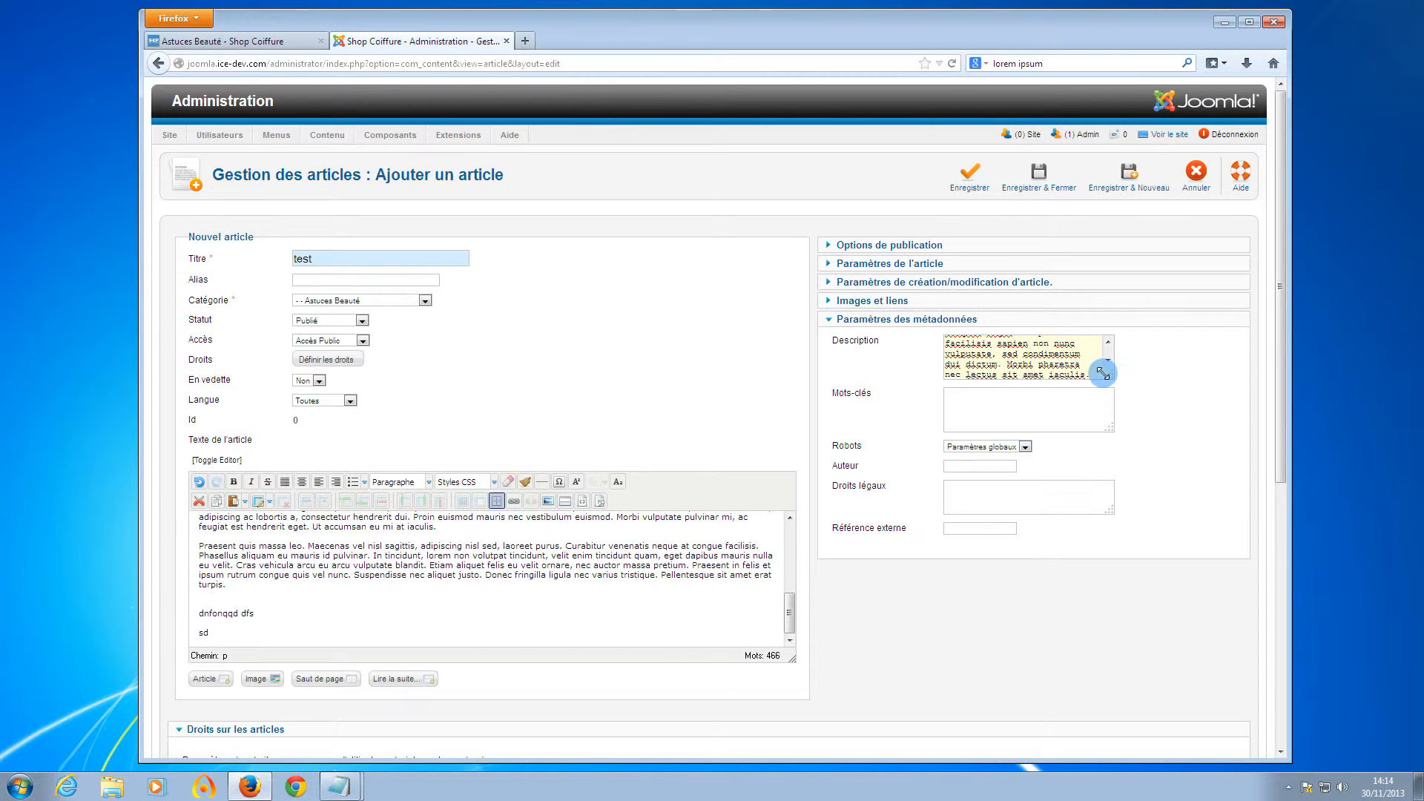
{"action": "left_click_drag", "start_coordinate": [1103, 373], "coordinate": [1182, 547]}
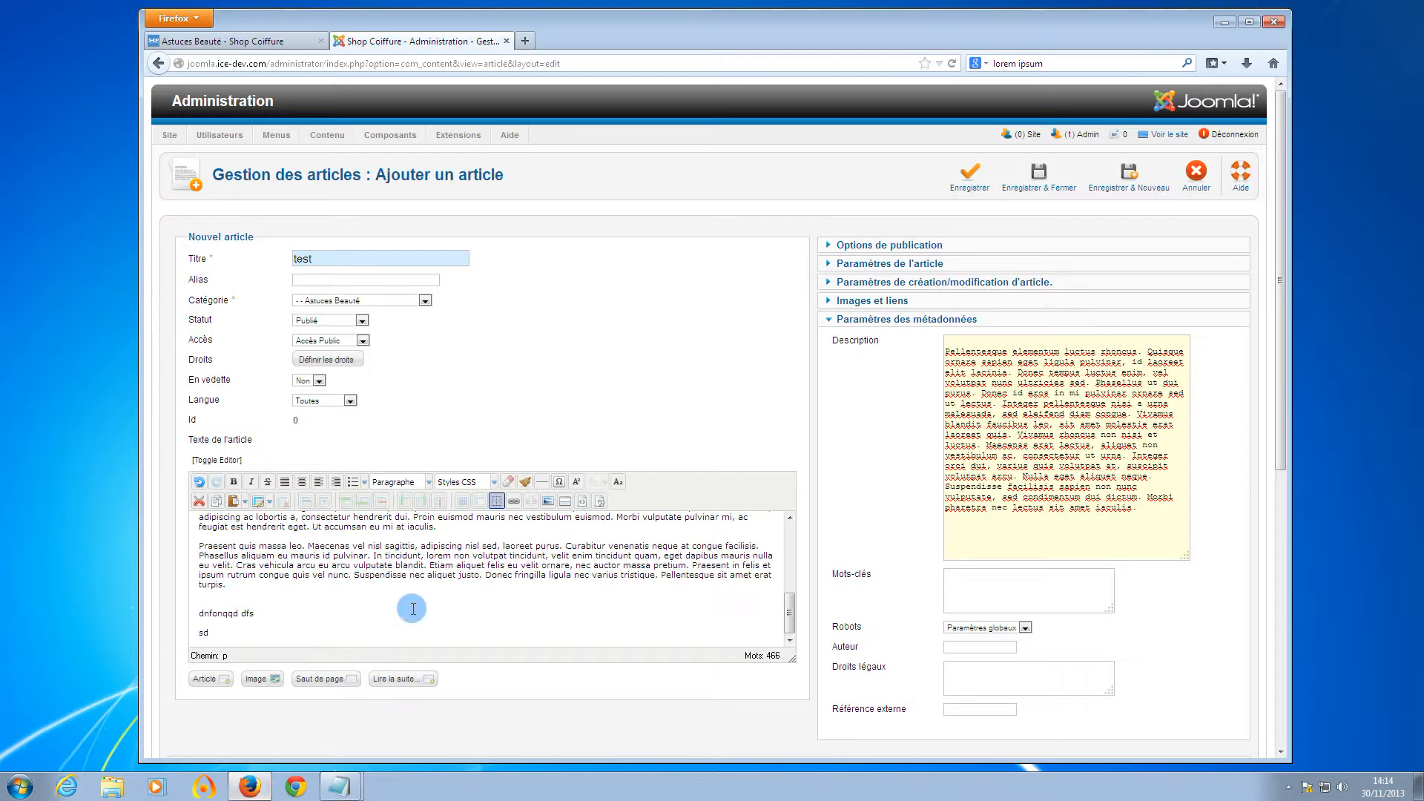
Step: Switch to the blank Bloc-notes window
{"action": "left_click", "coordinate": [335, 788]}
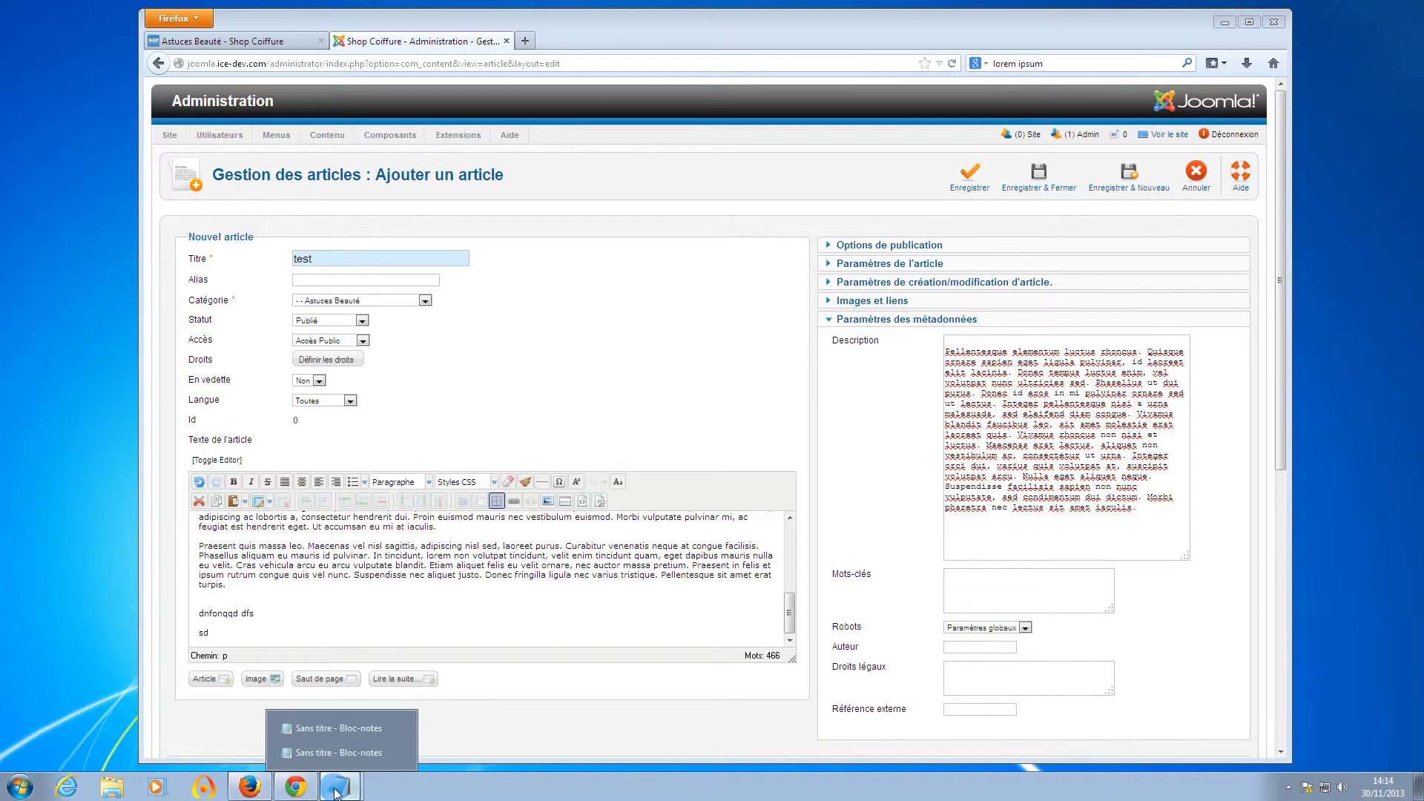
{"action": "left_click", "coordinate": [333, 773]}
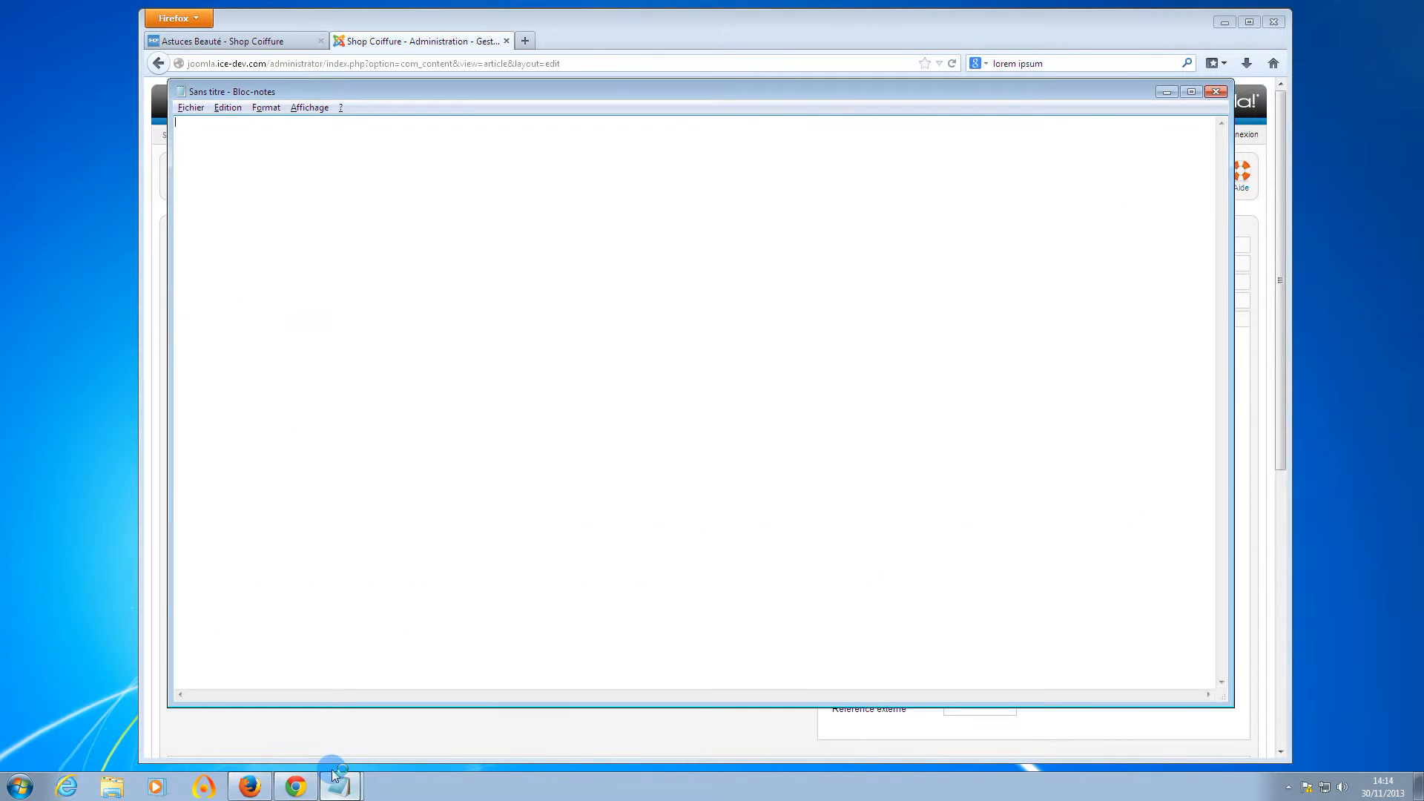
Step: Spread the two Bloc-notes windows apart so that the Lorem ipsum one and the blank one overlap less, with the blank one in front
{"action": "key", "text": "ctrl+v"}
{"action": "key", "text": "ctrl+a"}
{"action": "left_click_drag", "start_coordinate": [673, 91], "coordinate": [488, 112]}
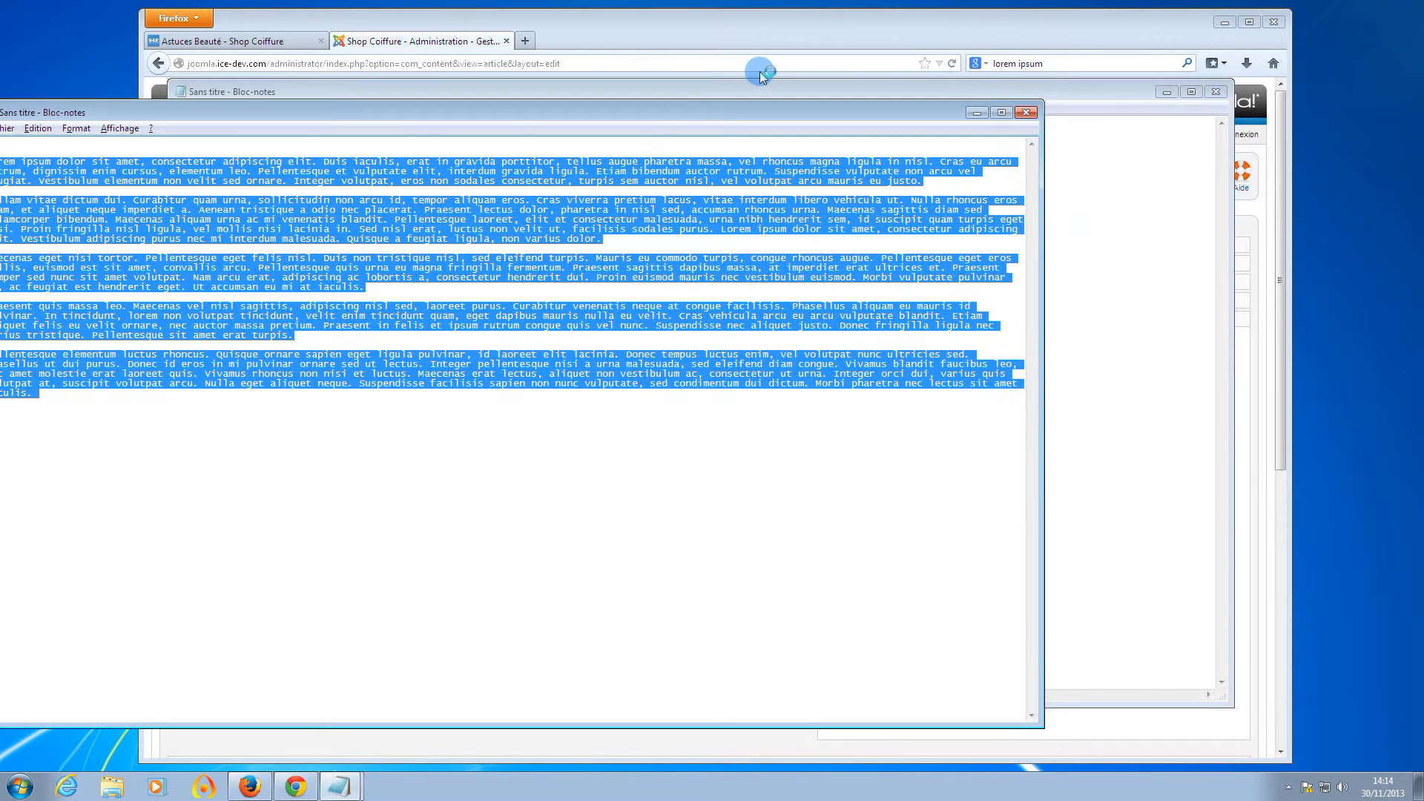
{"action": "left_click", "coordinate": [732, 82]}
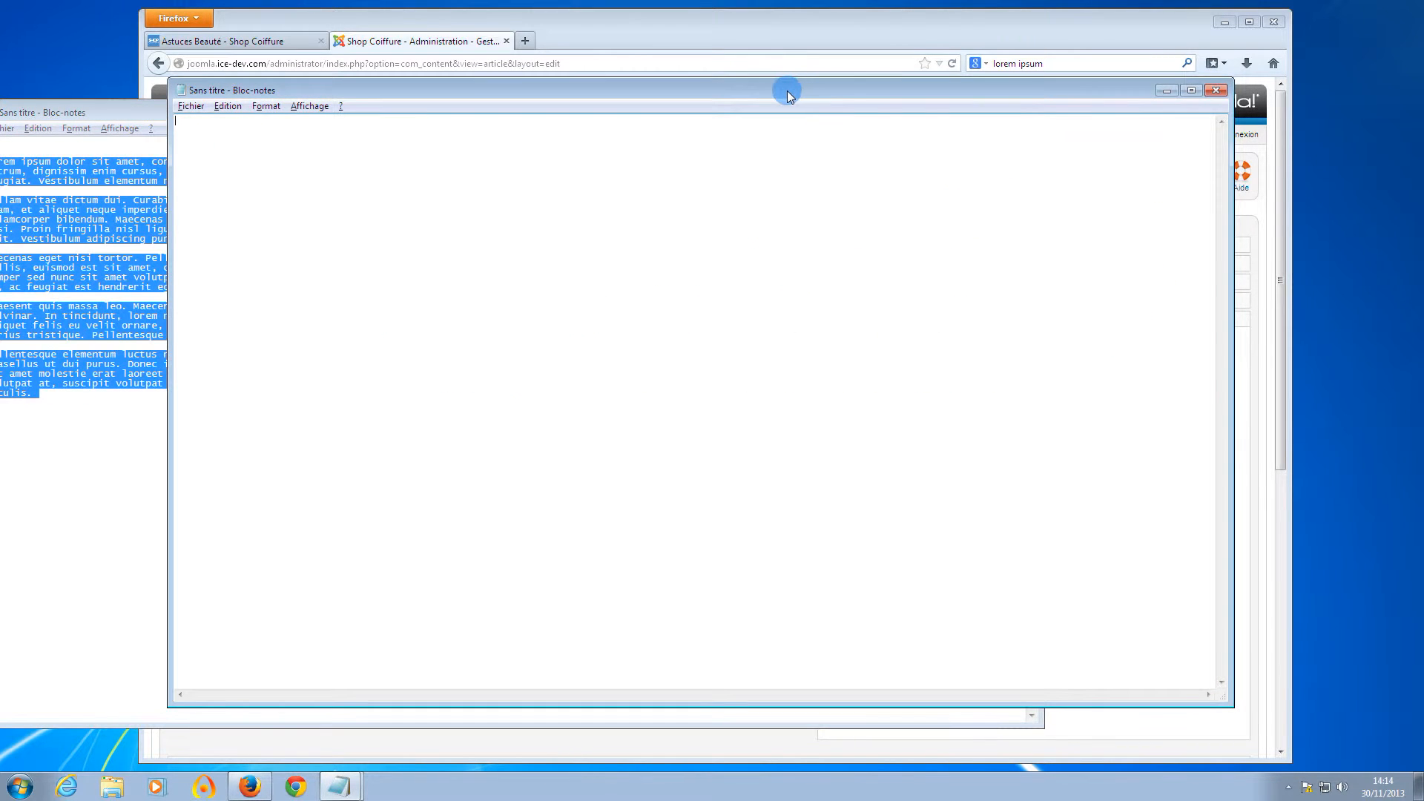
{"action": "left_click_drag", "start_coordinate": [790, 90], "coordinate": [847, 90]}
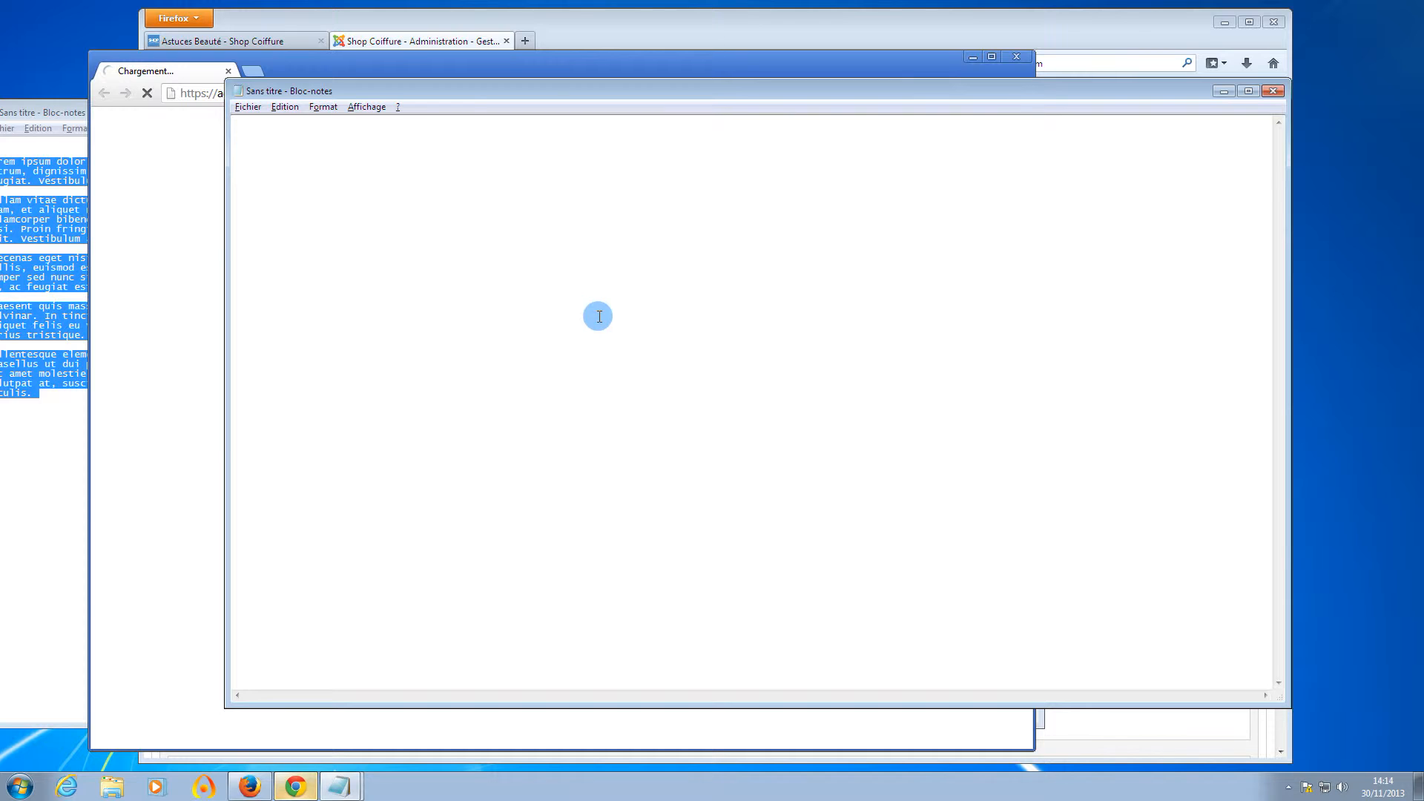
Step: Minimize the blank Bloc-notes, Chrome, Lorem ipsum Bloc-notes and Firefox windows one by one down to the desktop
{"action": "left_click", "coordinate": [1224, 90]}
{"action": "left_click", "coordinate": [971, 58]}
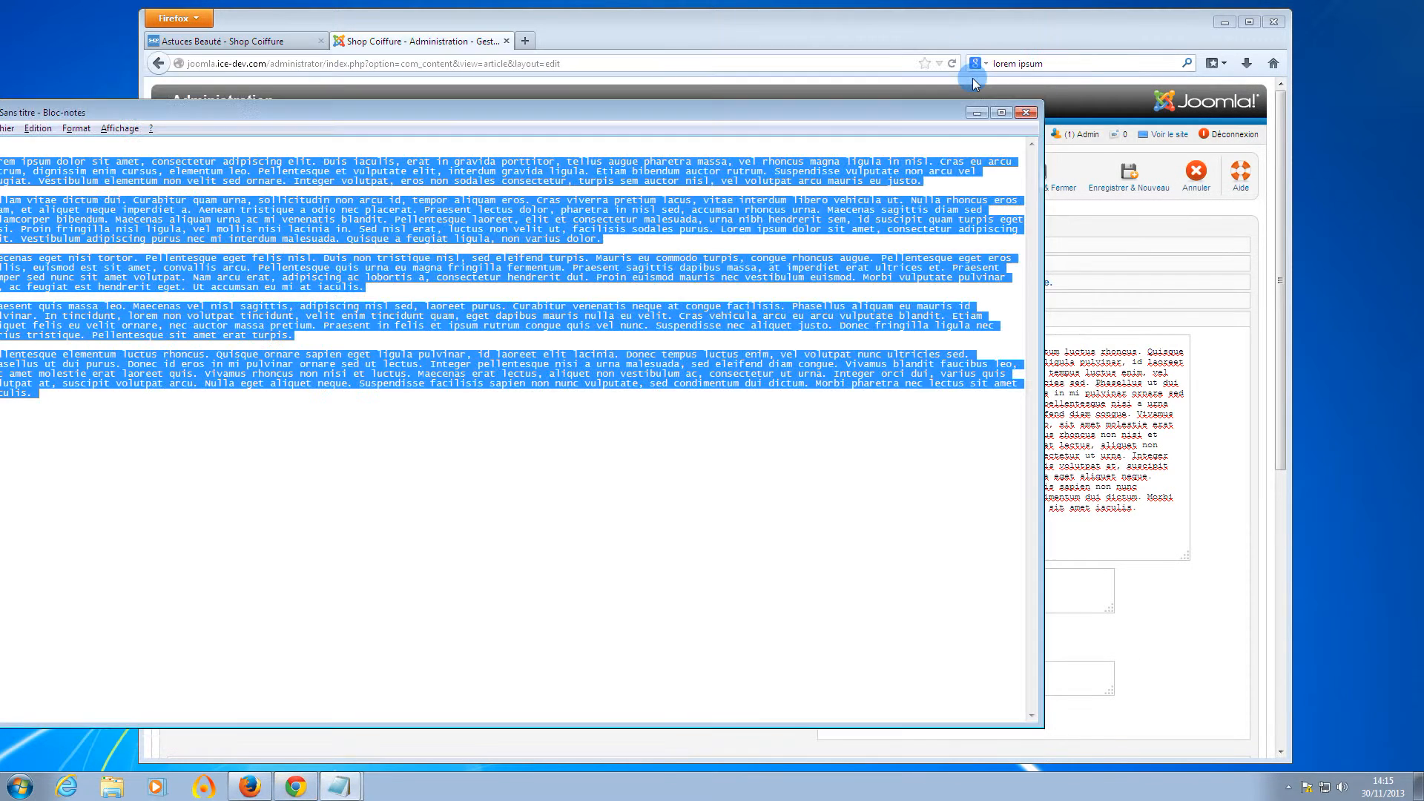
{"action": "left_click", "coordinate": [979, 113]}
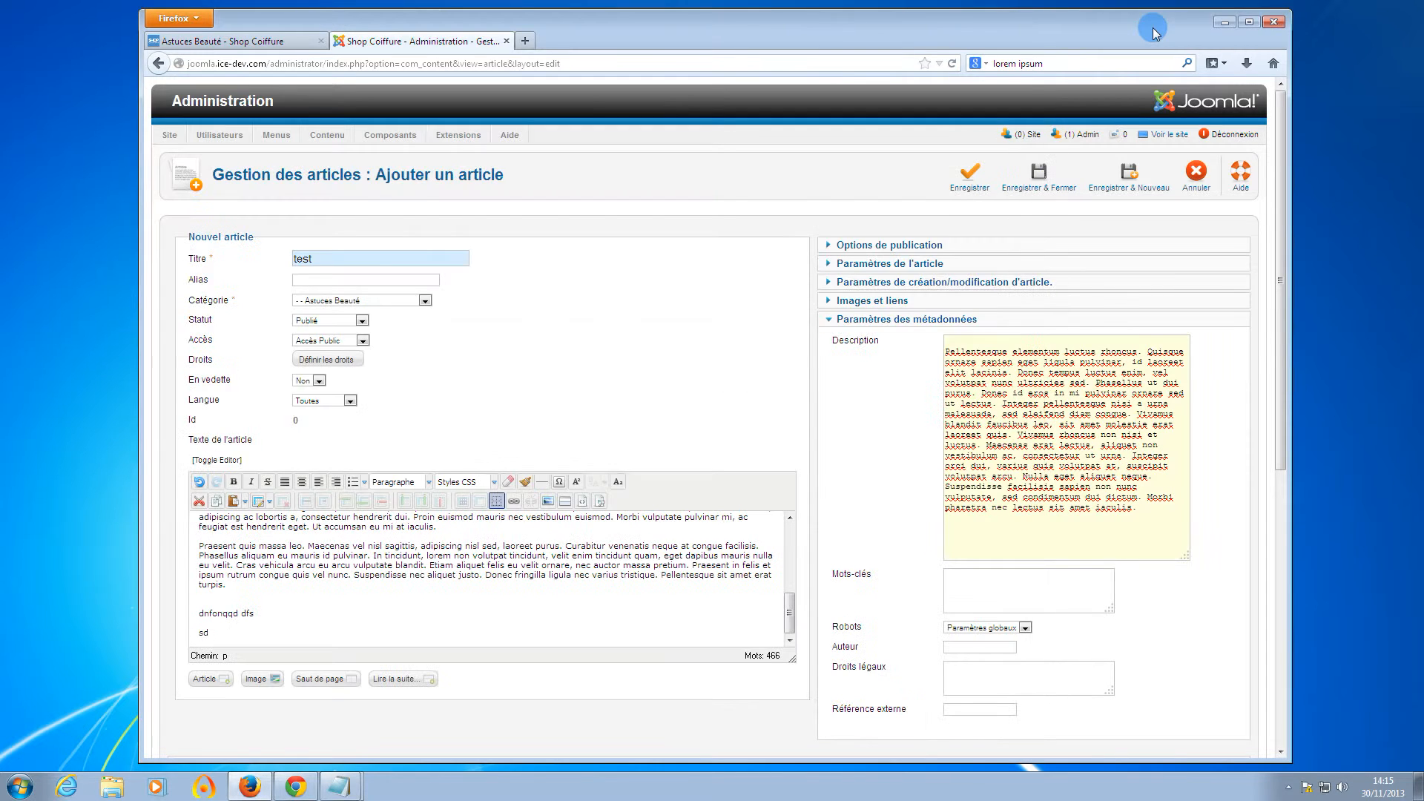
{"action": "left_click", "coordinate": [1220, 21]}
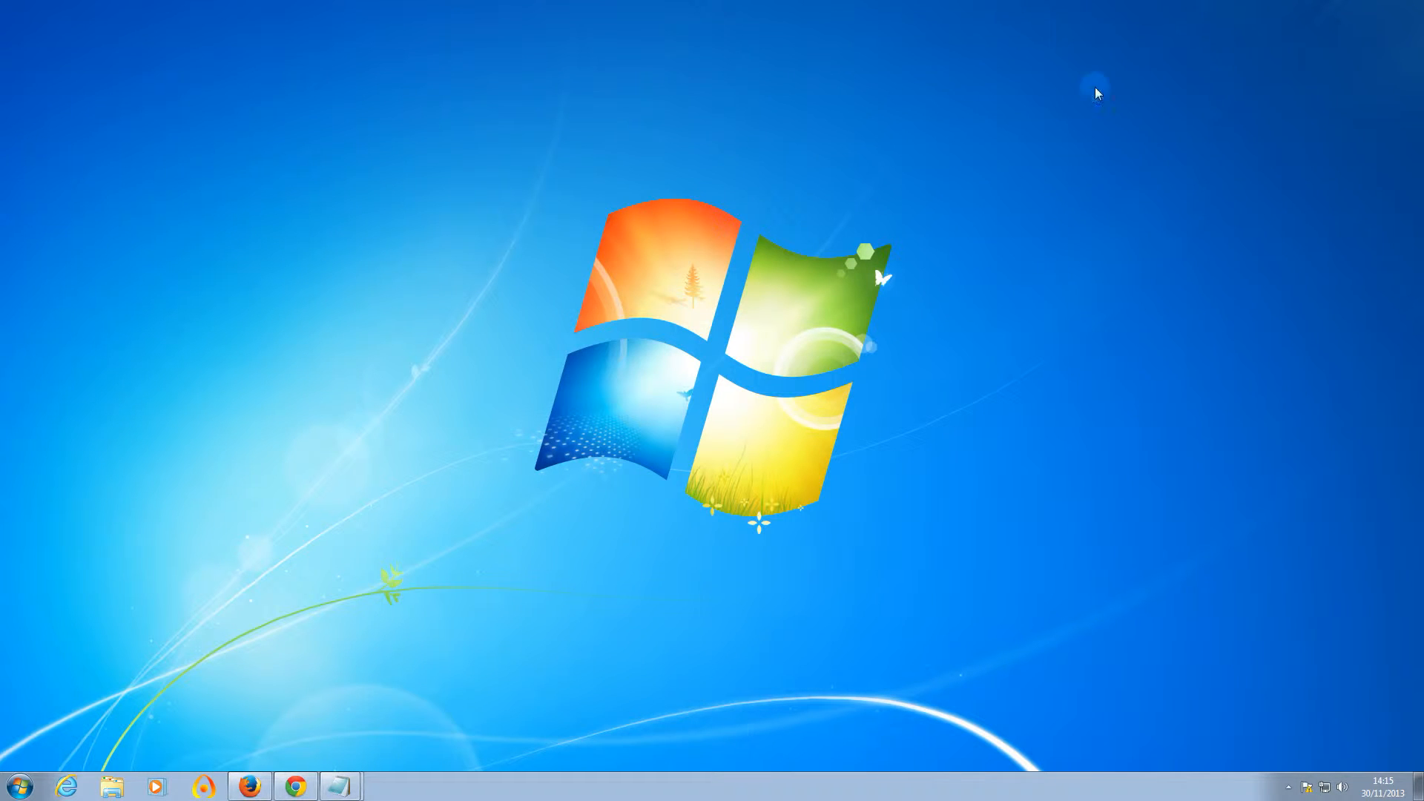
Step: Restore the minimized Firefox, Chrome and Bloc-notes windows, ending with the Lorem ipsum Bloc-notes window in front
{"action": "left_click", "coordinate": [250, 786]}
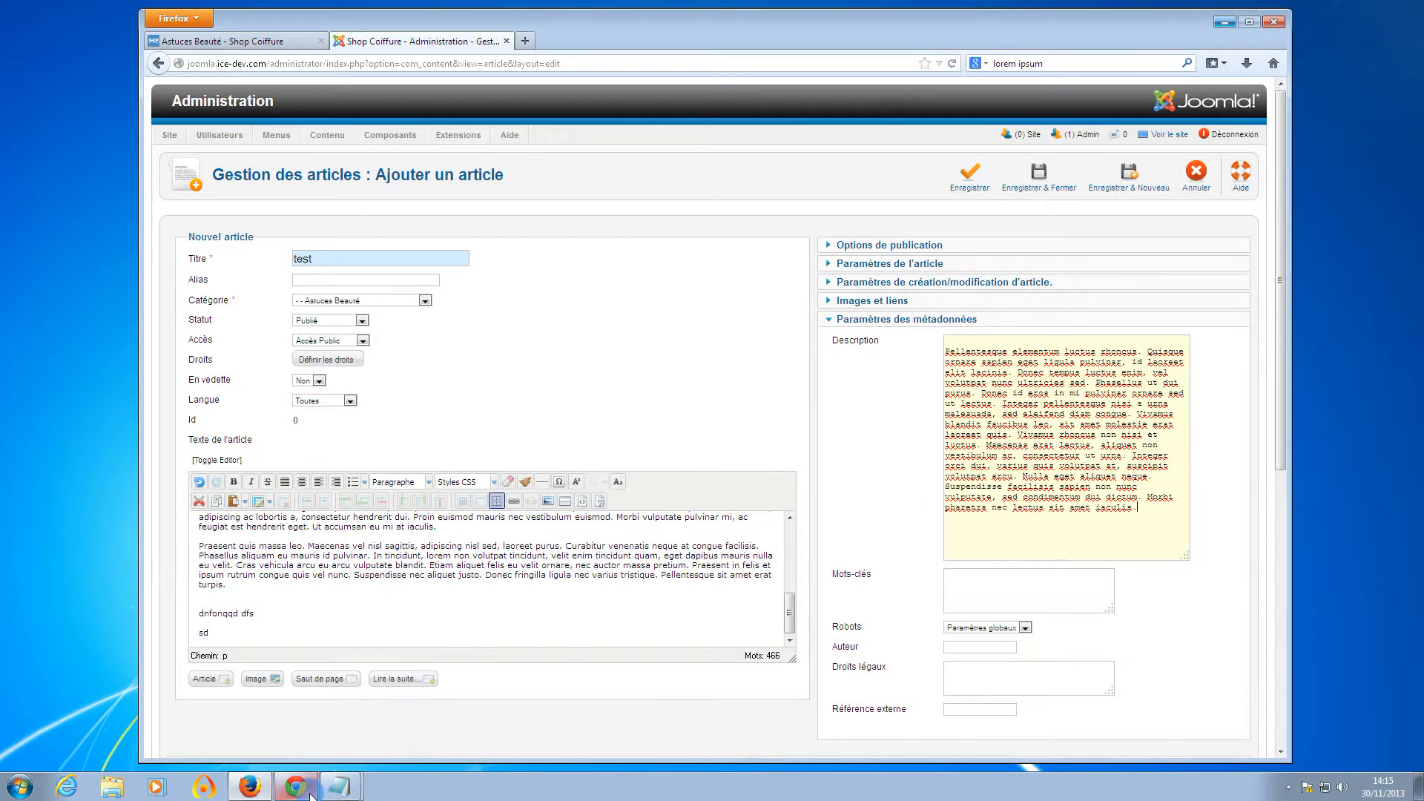
{"action": "left_click", "coordinate": [310, 792]}
{"action": "left_click", "coordinate": [349, 788]}
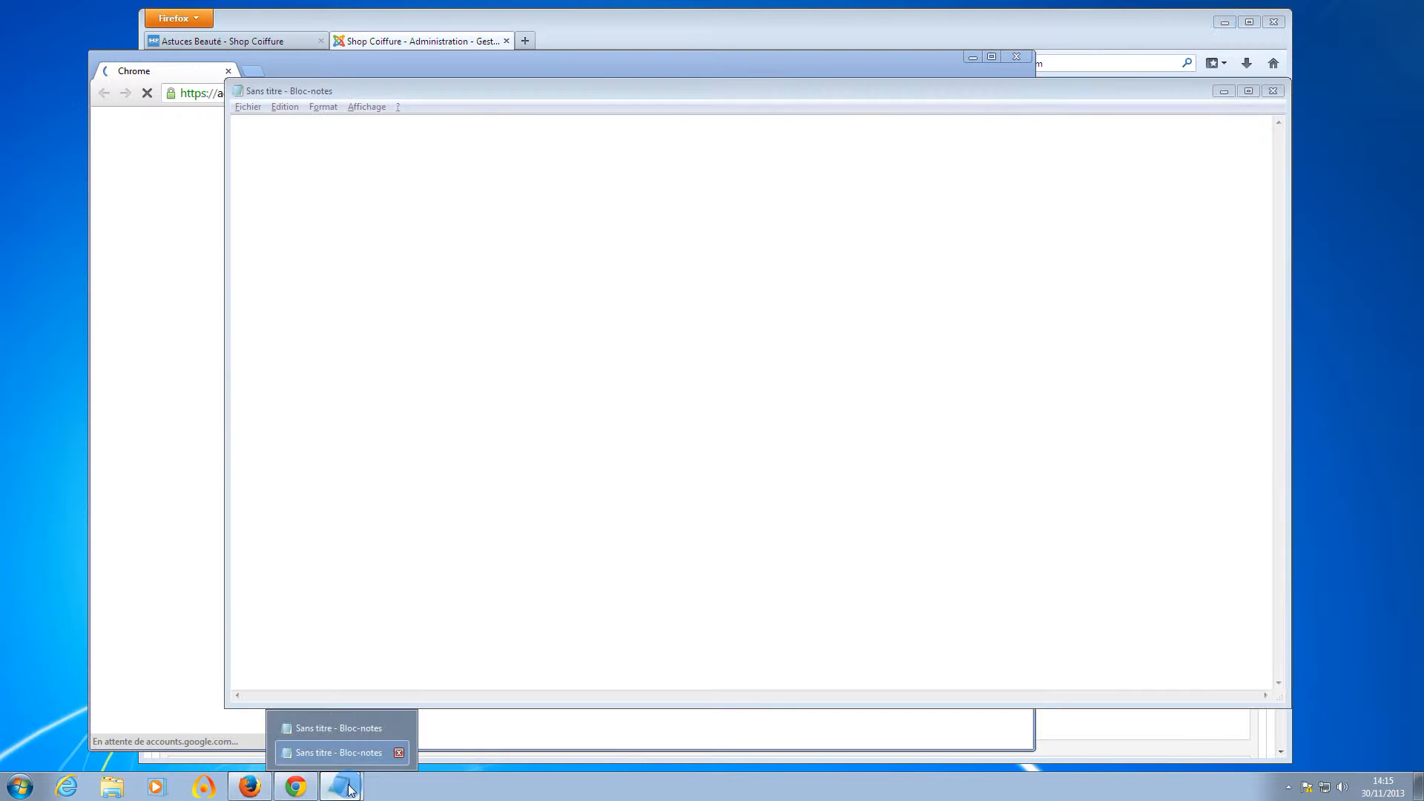
{"action": "left_click", "coordinate": [350, 731]}
{"action": "key", "text": "ctrl+v"}
{"action": "key", "text": "ctrl+a"}
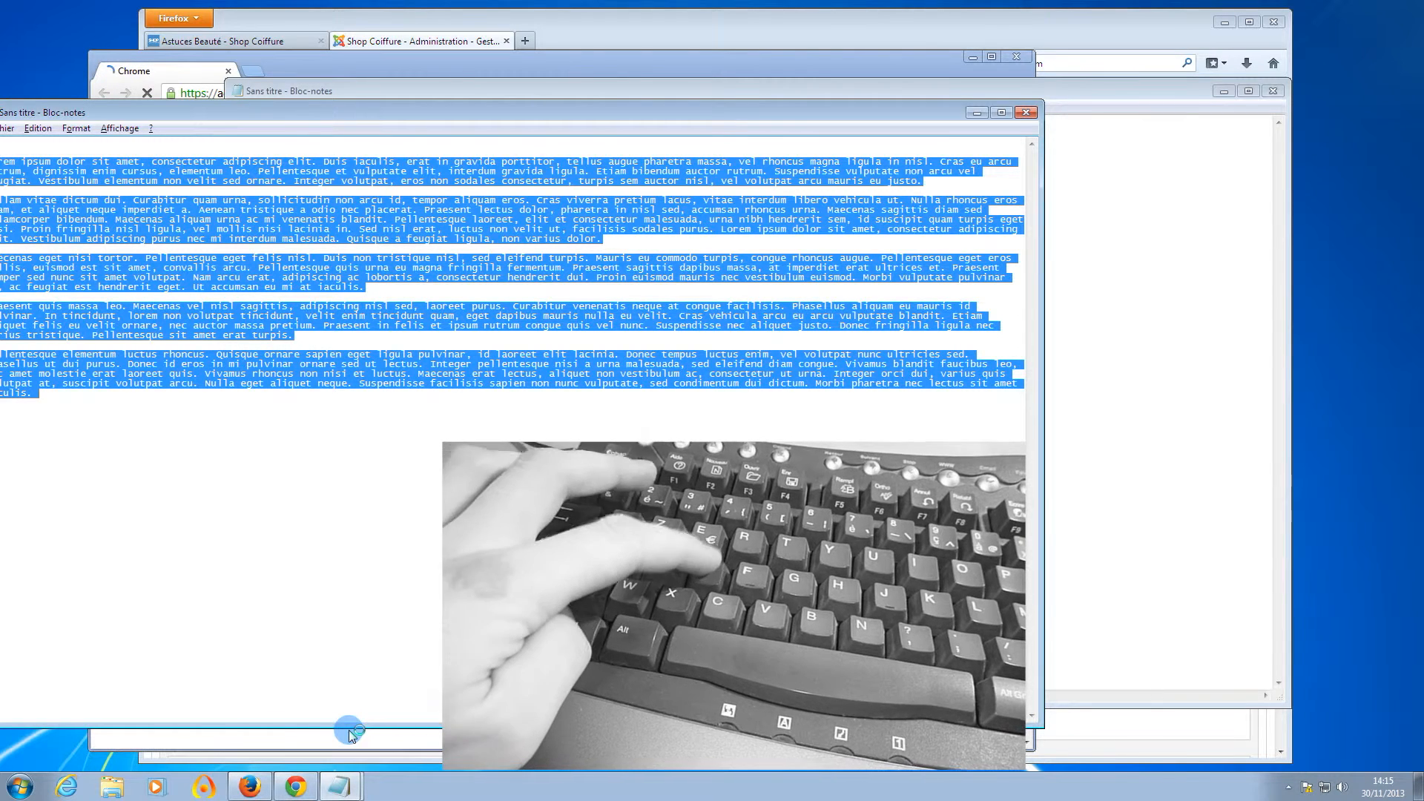
Step: Show the desktop by hiding all open windows at once, and bring all of them back
{"action": "key", "text": "alt+Tab"}
{"action": "key", "text": "super+d"}
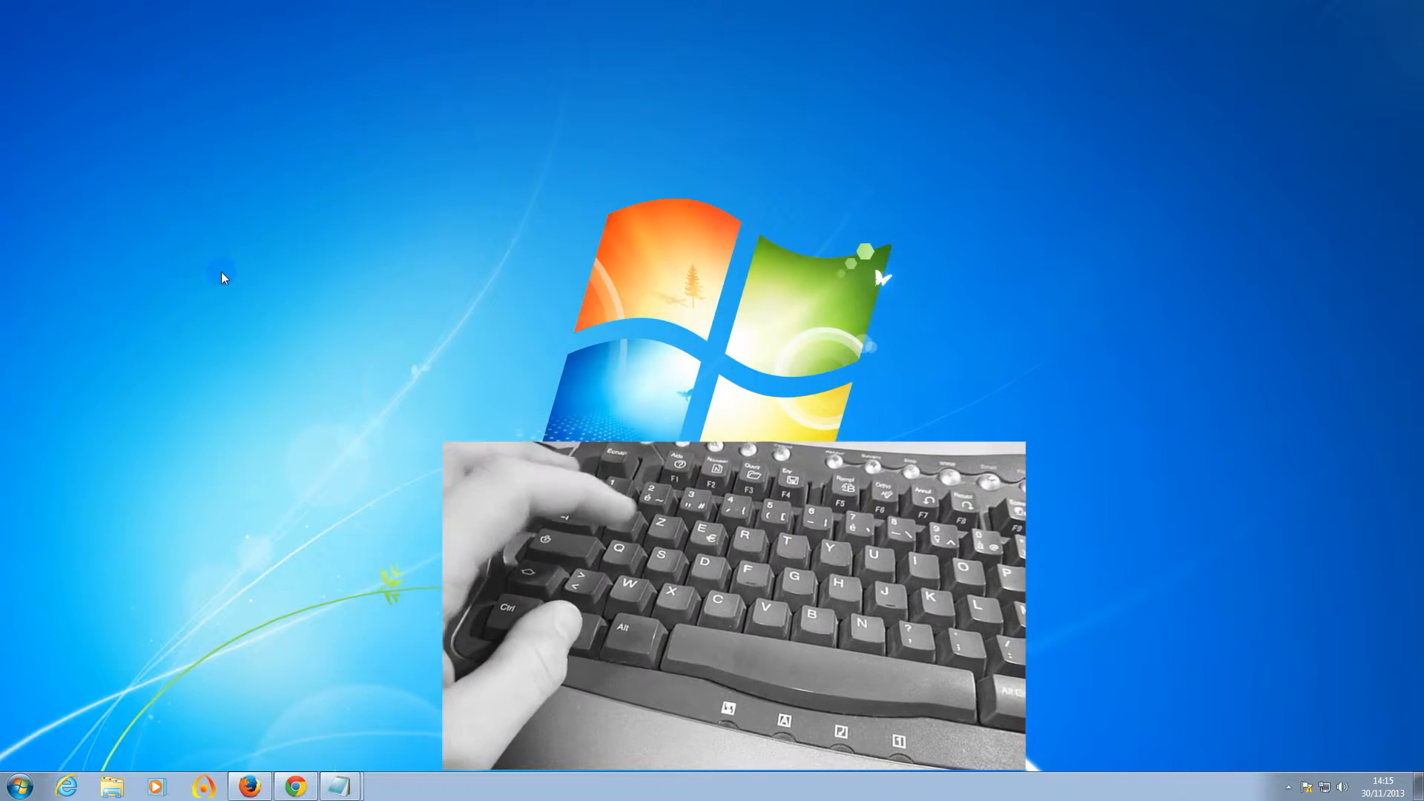
{"action": "key", "text": "super+d"}
{"action": "key", "text": "super+d"}
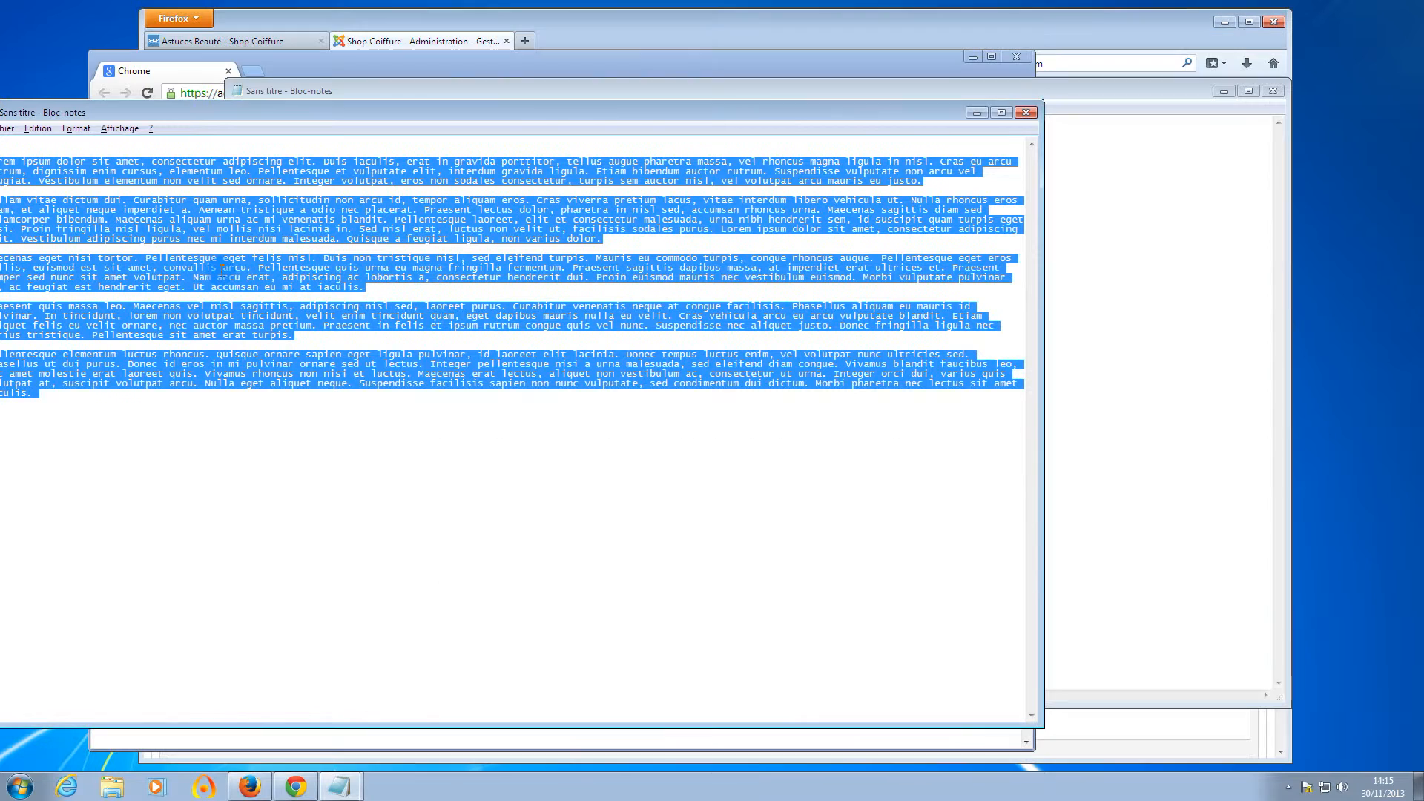
Step: Open a Windows Explorer window on Ordinateur and go to the Images library
{"action": "key", "text": "super"}
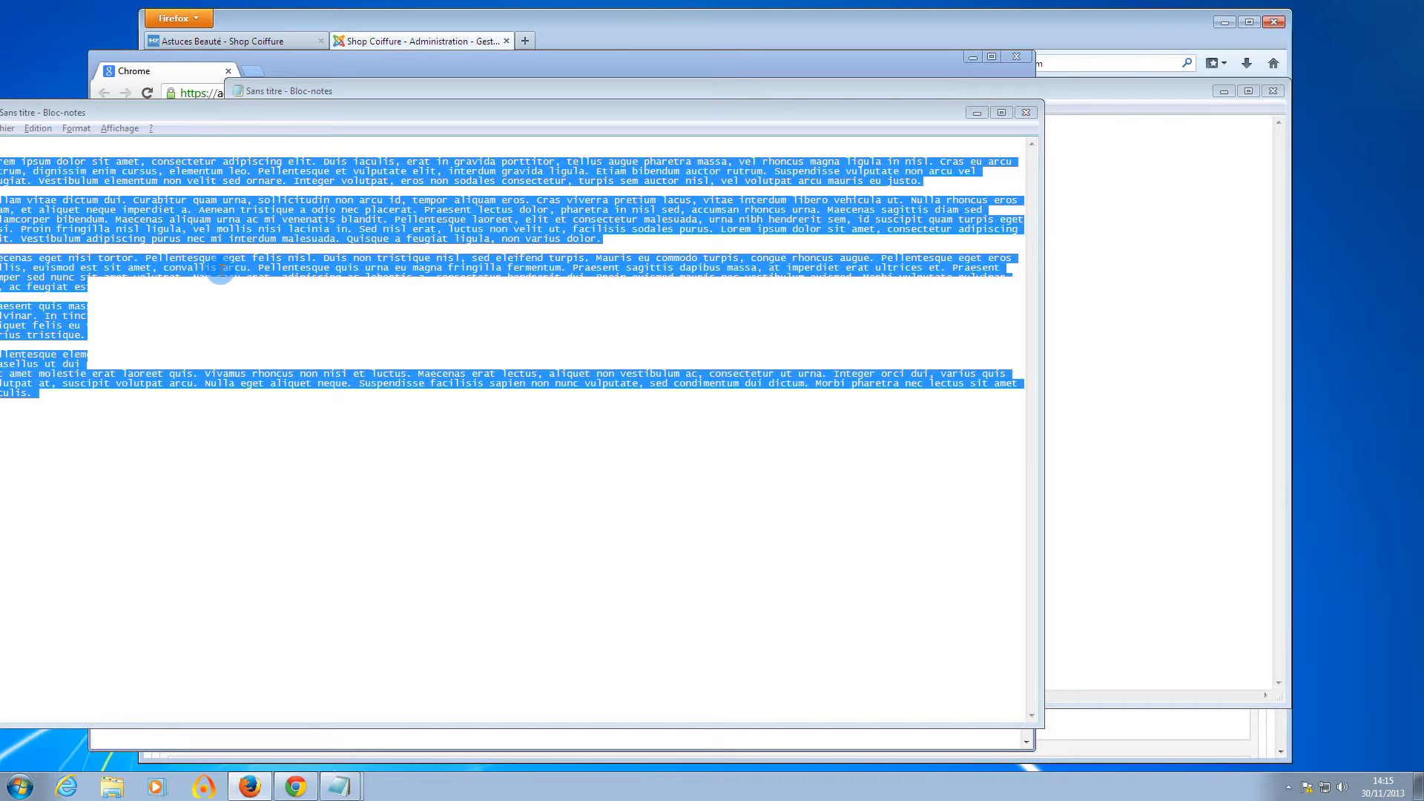
{"action": "key", "text": "super+e"}
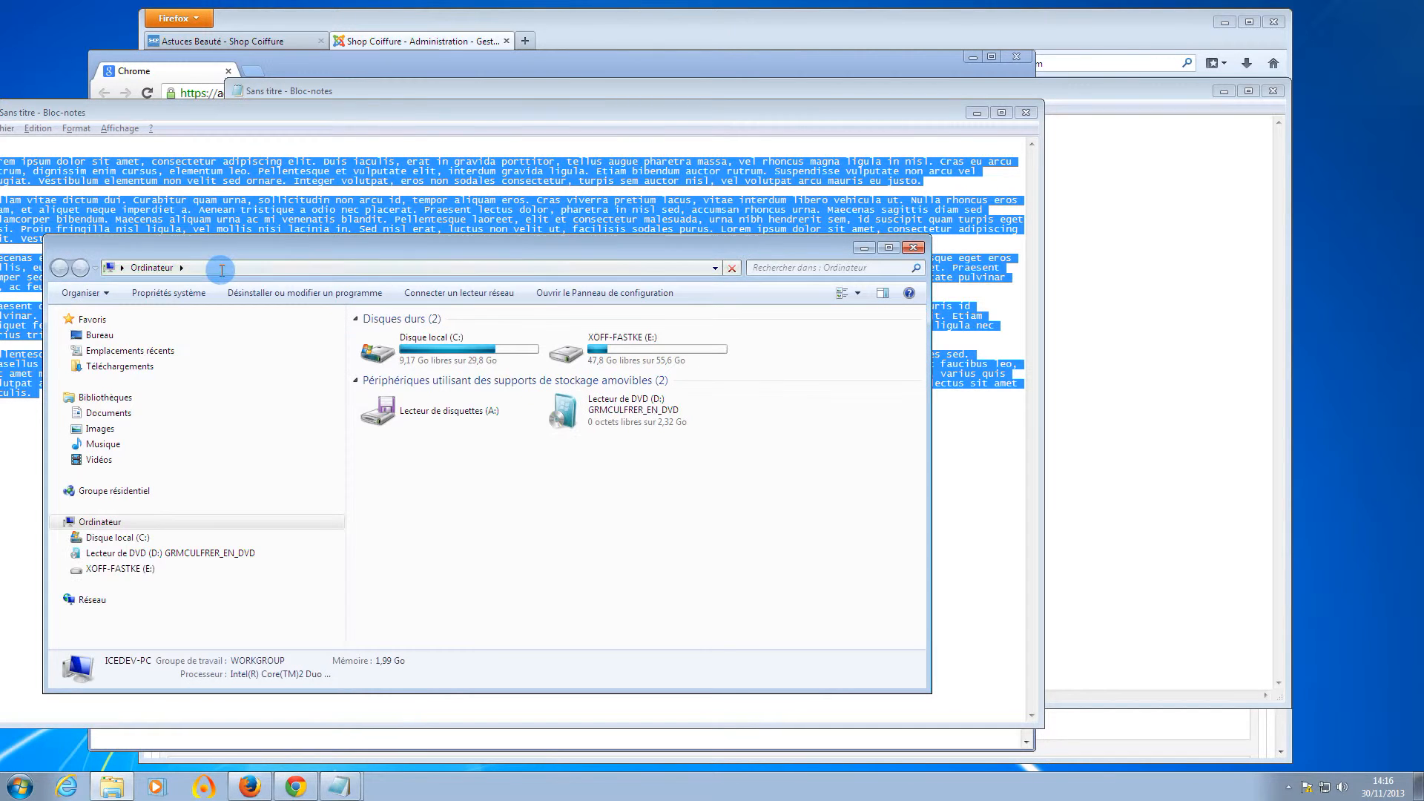
{"action": "left_click", "coordinate": [106, 432]}
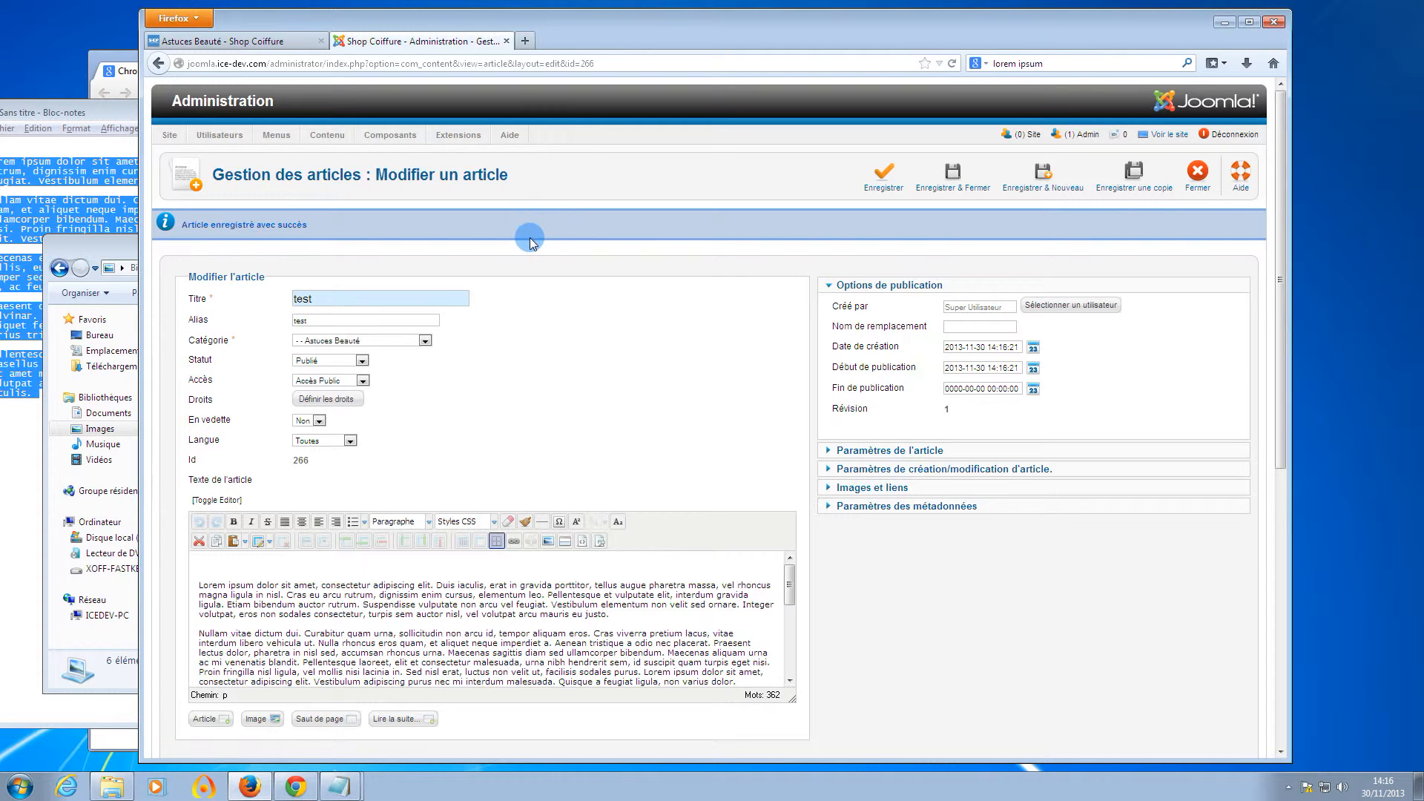
Step: Save the "test" article in Joomla and reload the public Astuces Beauté page
{"action": "left_click", "coordinate": [883, 175]}
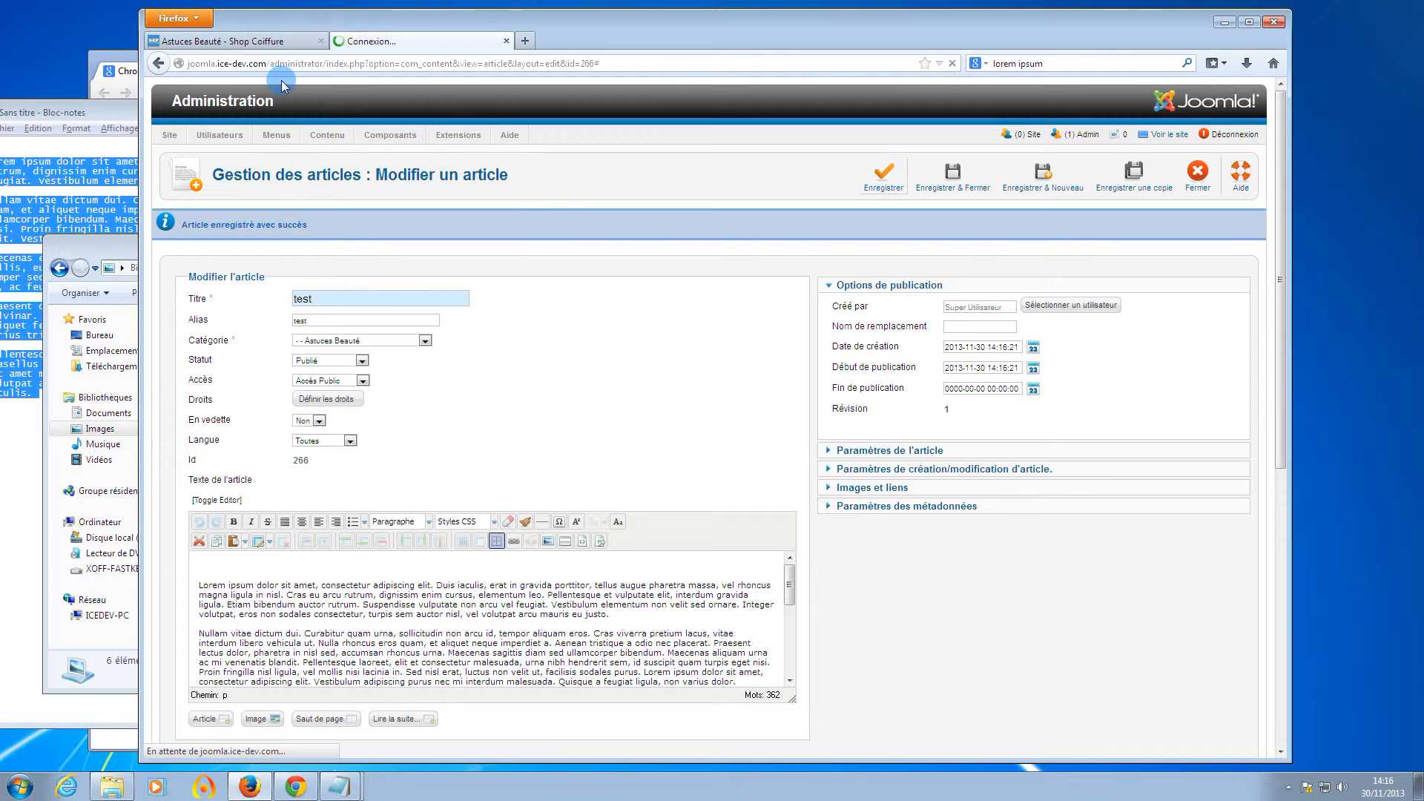
{"action": "left_click", "coordinate": [260, 43]}
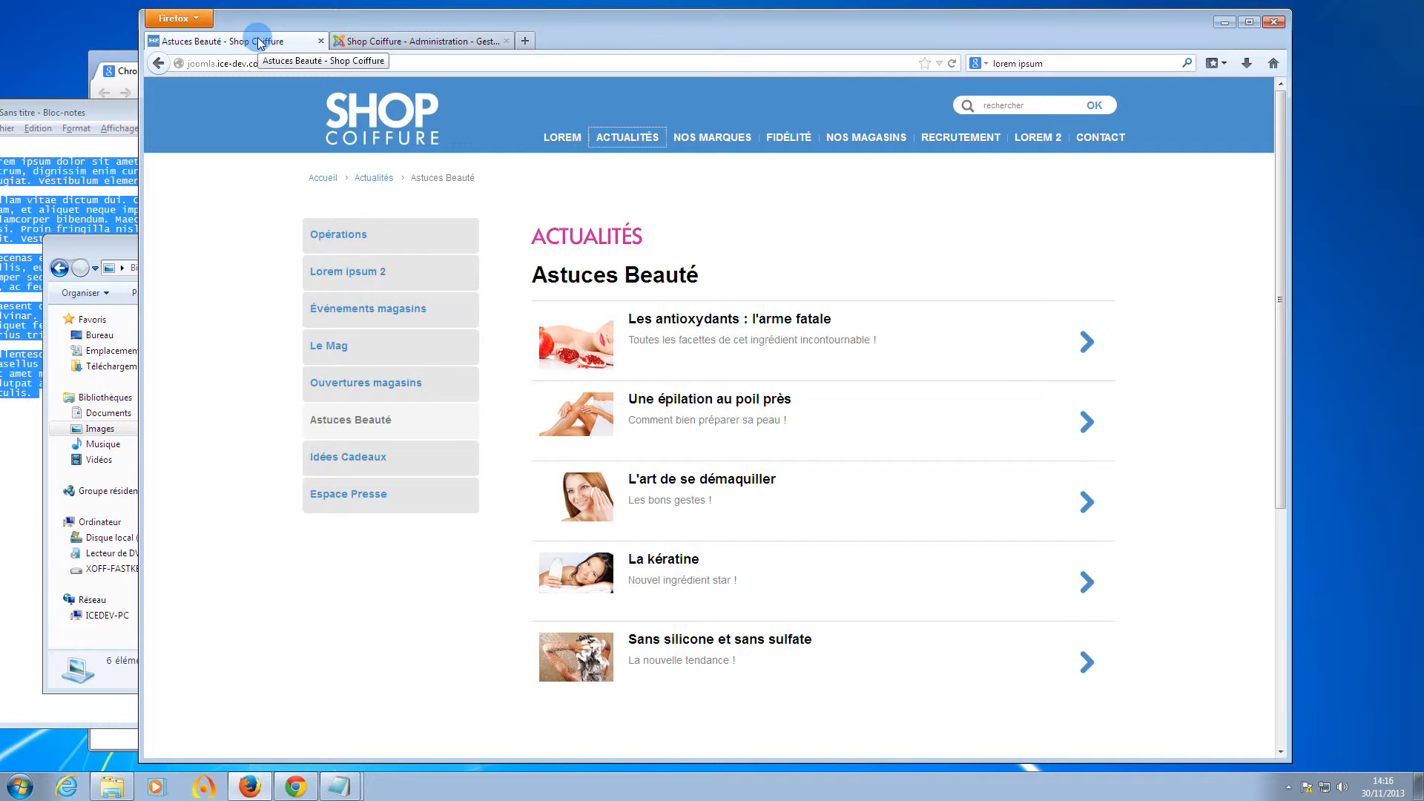
{"action": "left_click", "coordinate": [954, 65]}
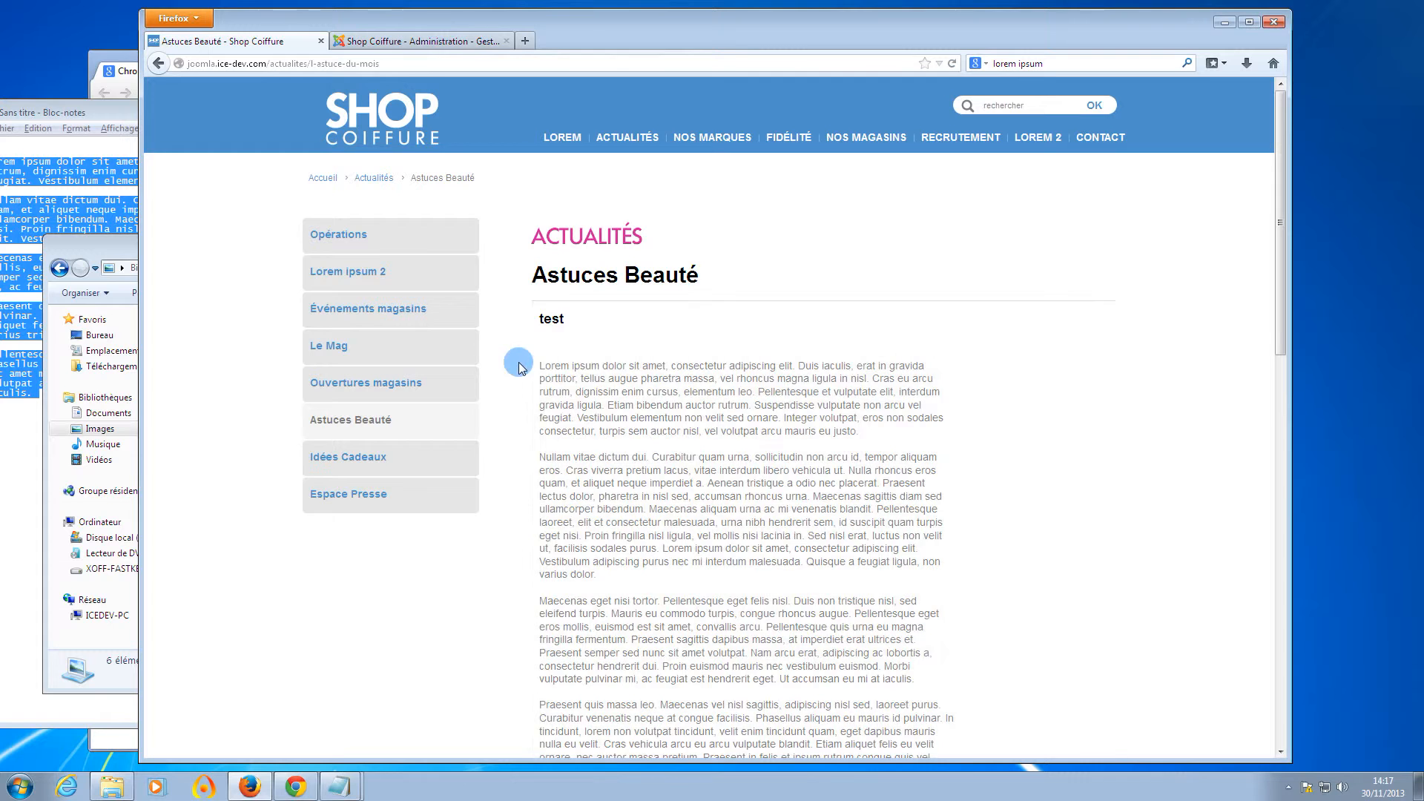
Step: Insert a "Lire la suite" break after the first paragraph of the "test" article body in the Joomla administration
{"action": "left_click", "coordinate": [434, 43]}
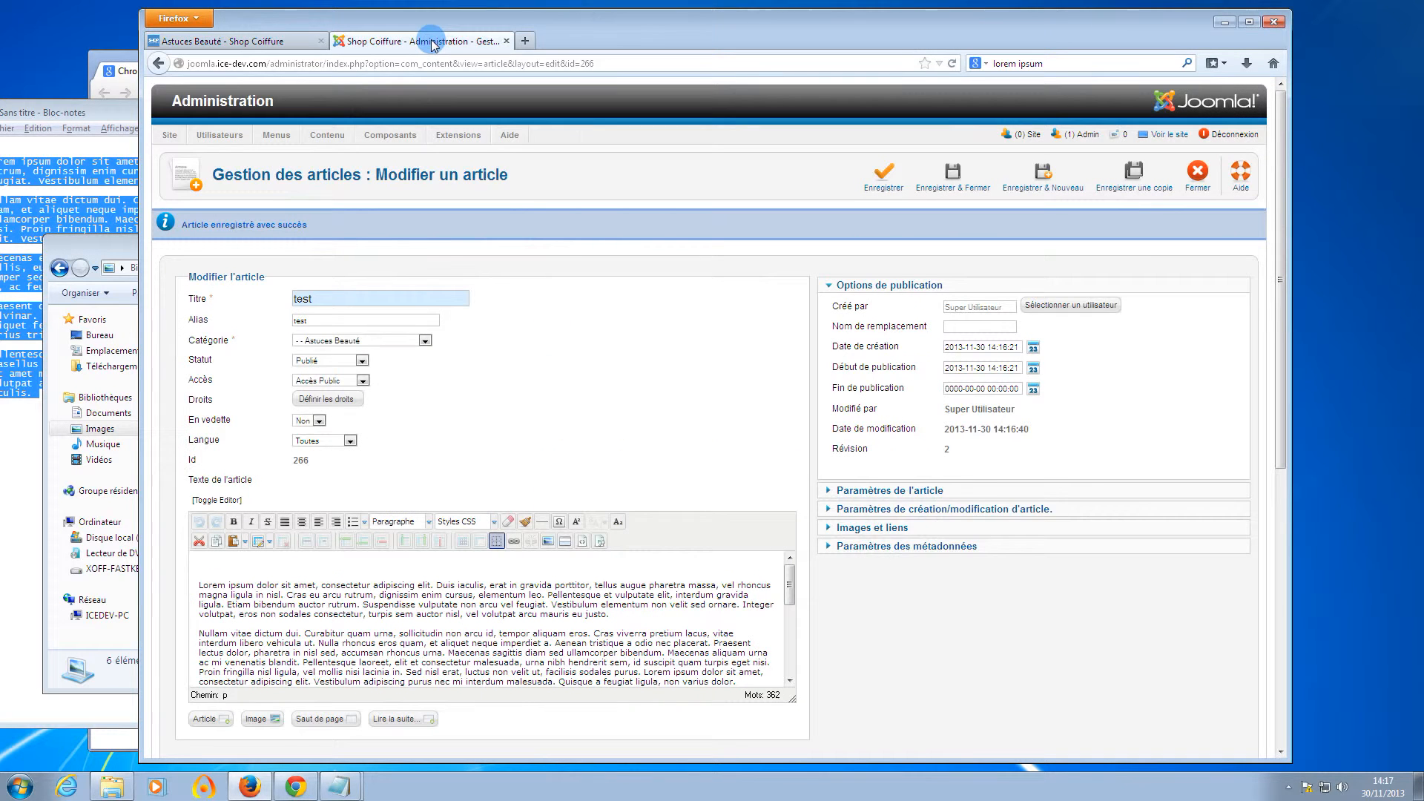
{"action": "left_click", "coordinate": [634, 618]}
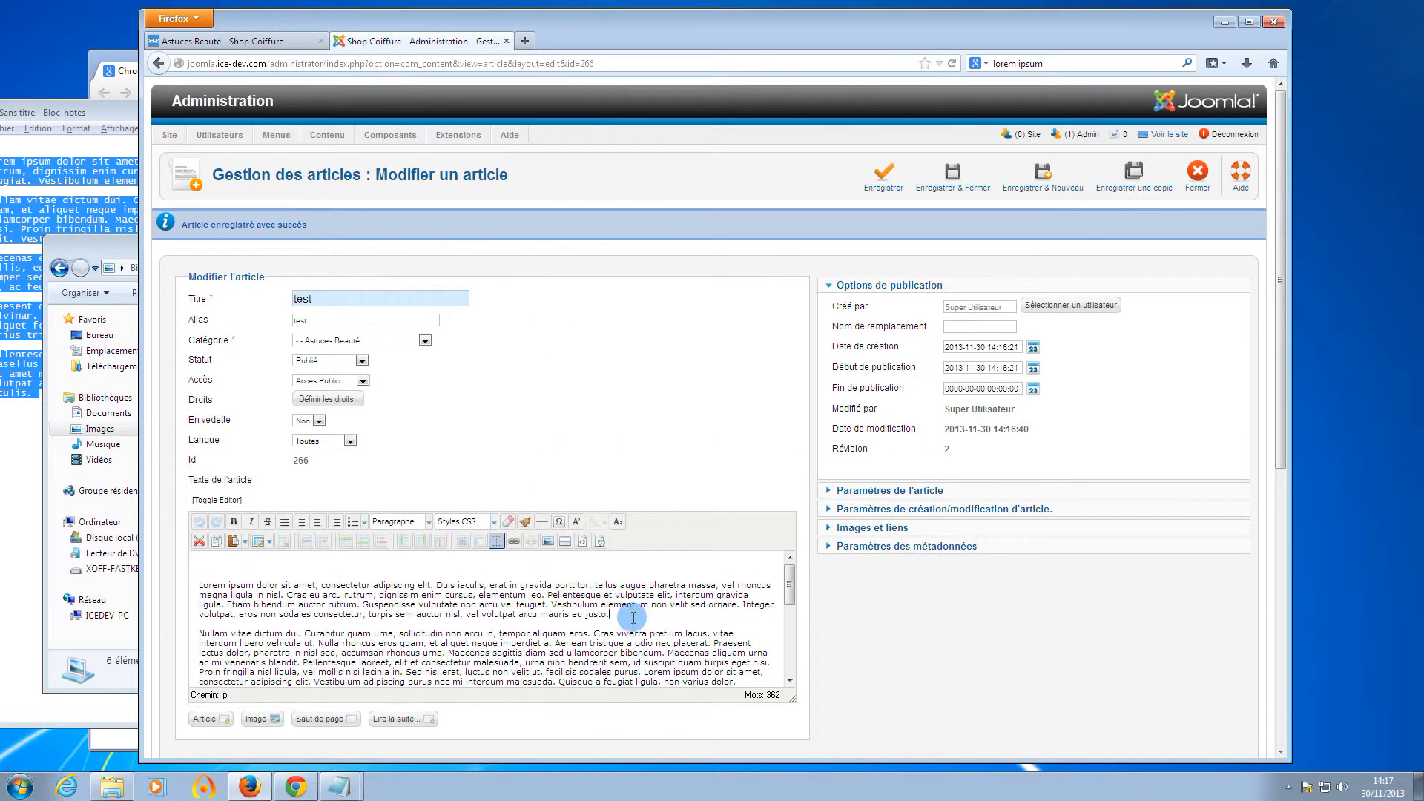
{"action": "left_click", "coordinate": [393, 719]}
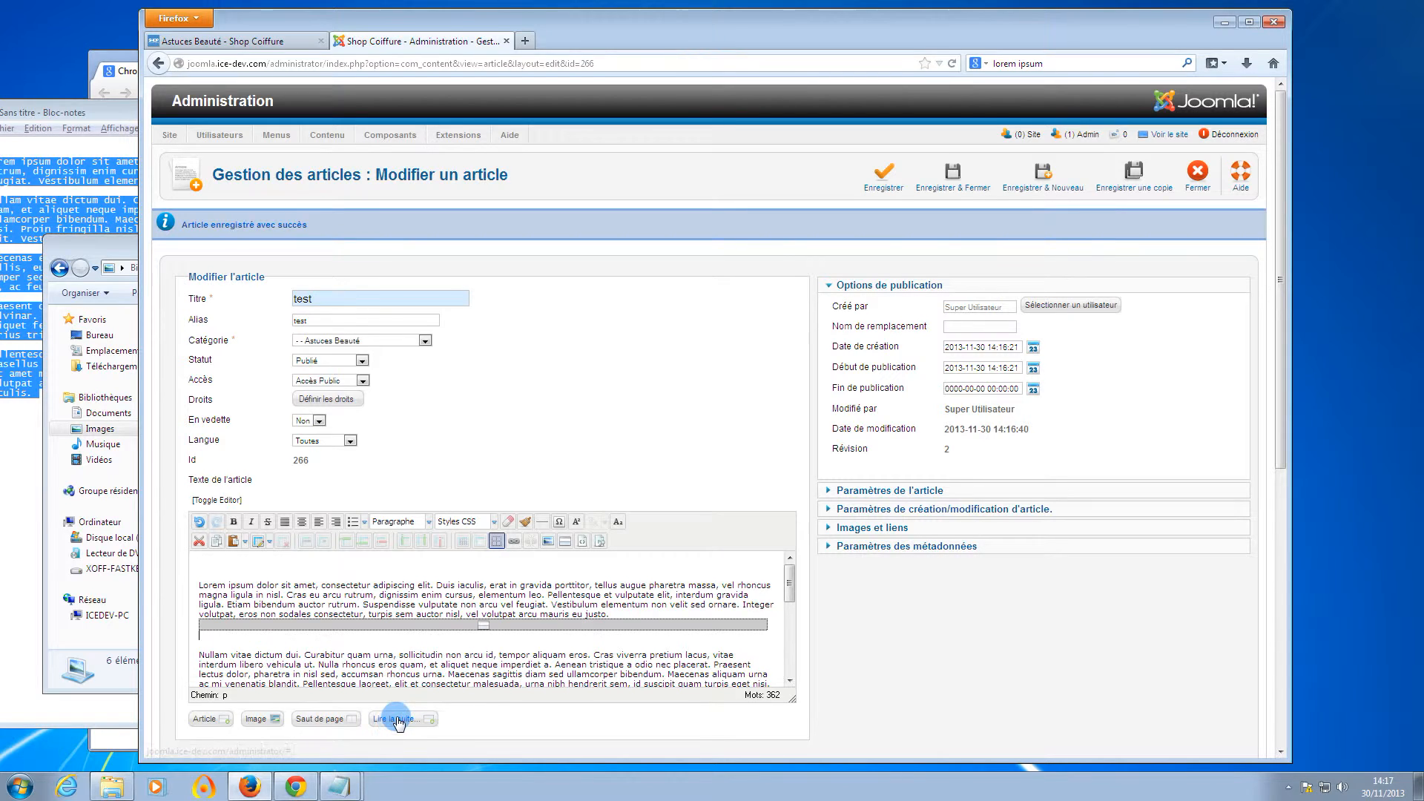
Step: Delete the empty line above the first paragraph of the article body and save the article
{"action": "left_click", "coordinate": [360, 566]}
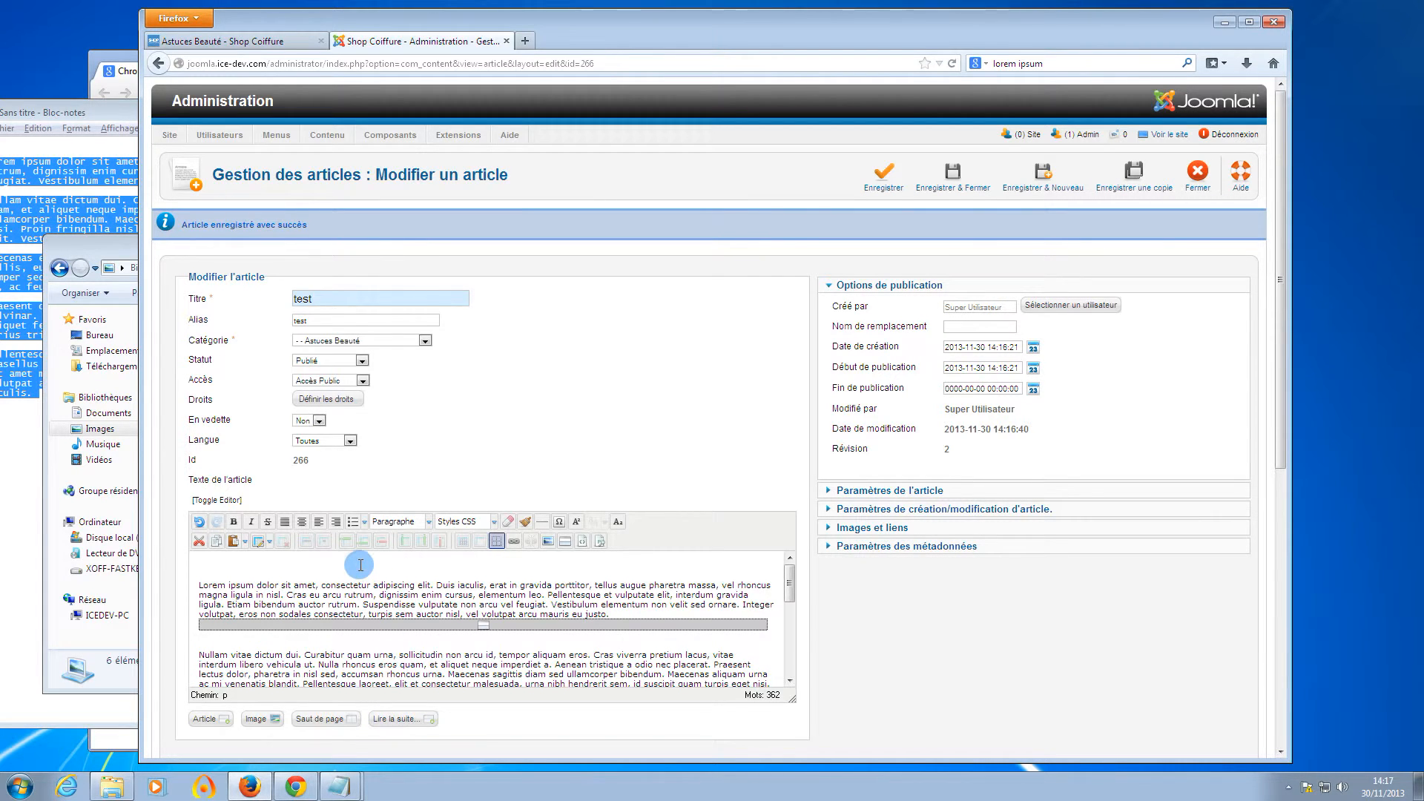
{"action": "key", "text": "Delete"}
{"action": "key", "text": "Delete"}
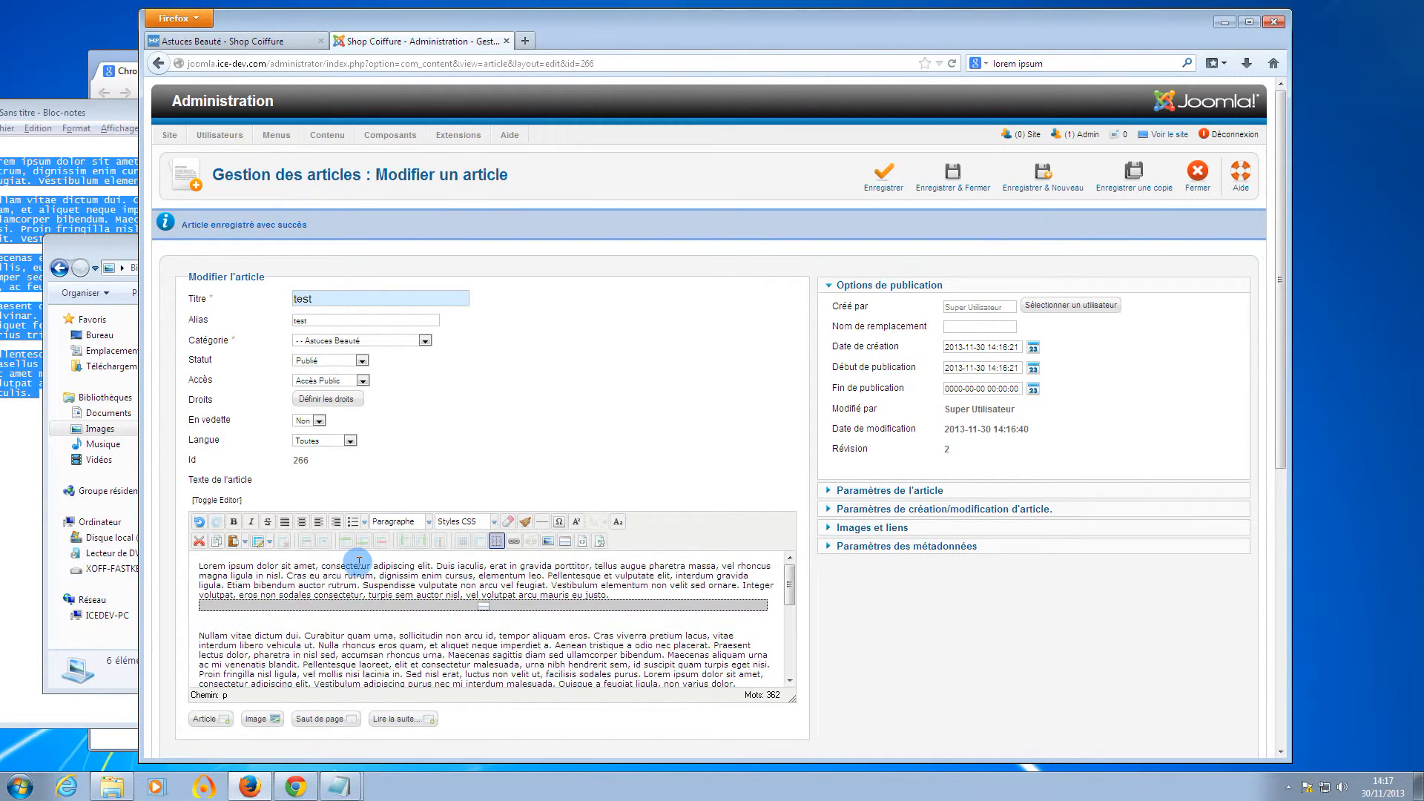
{"action": "left_click", "coordinate": [862, 170]}
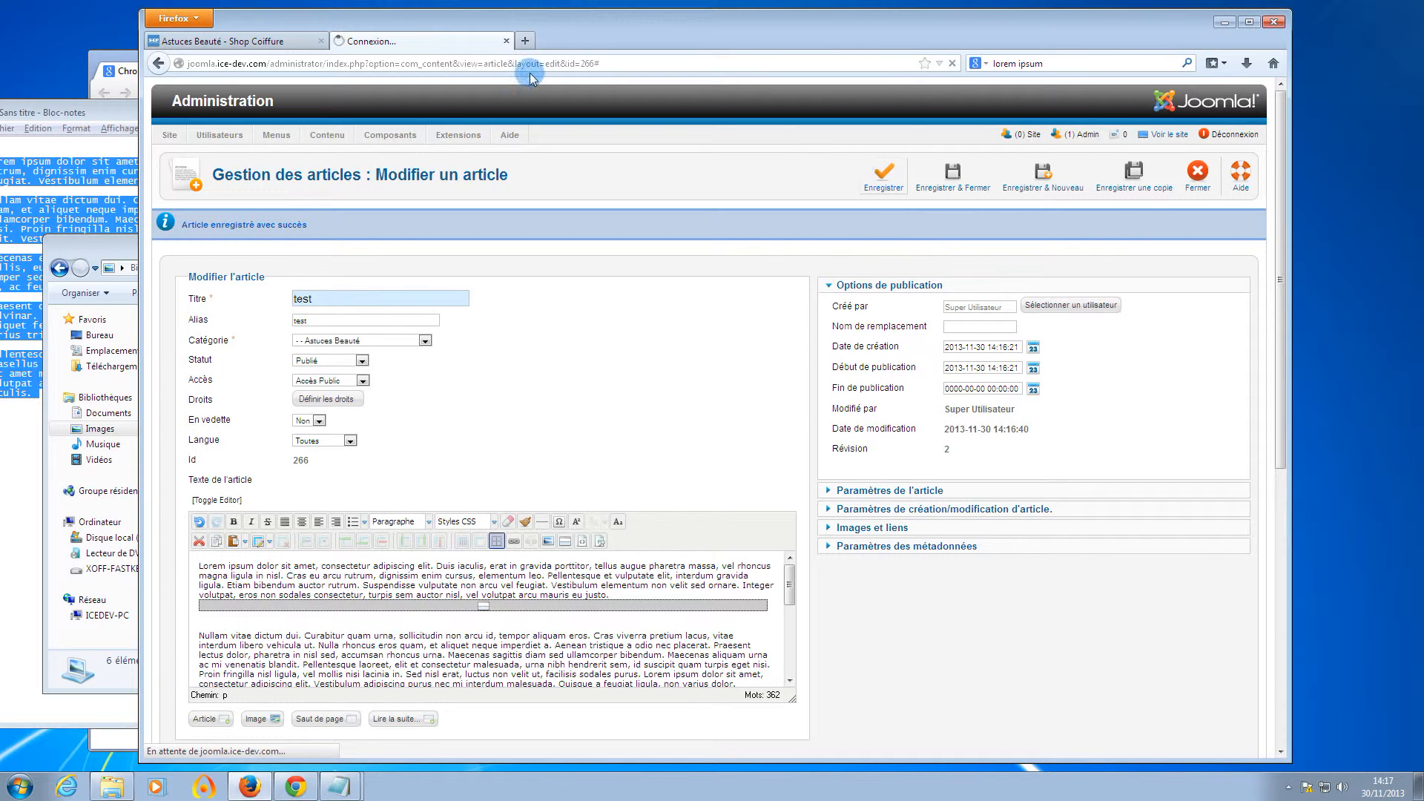
Step: Refresh the public Astuces Beauté page and open the full "test" article from the list
{"action": "left_click", "coordinate": [235, 42]}
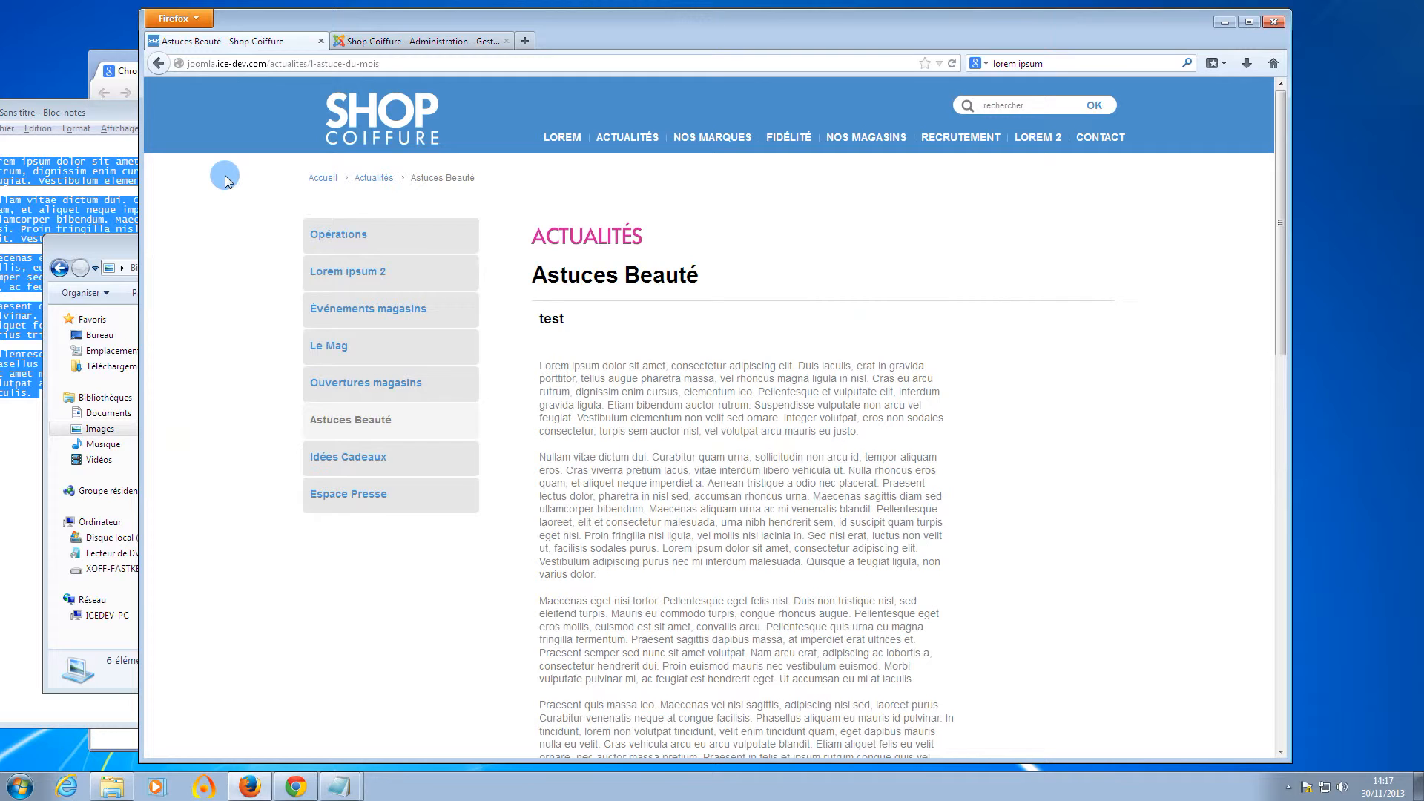
{"action": "key", "text": "F5"}
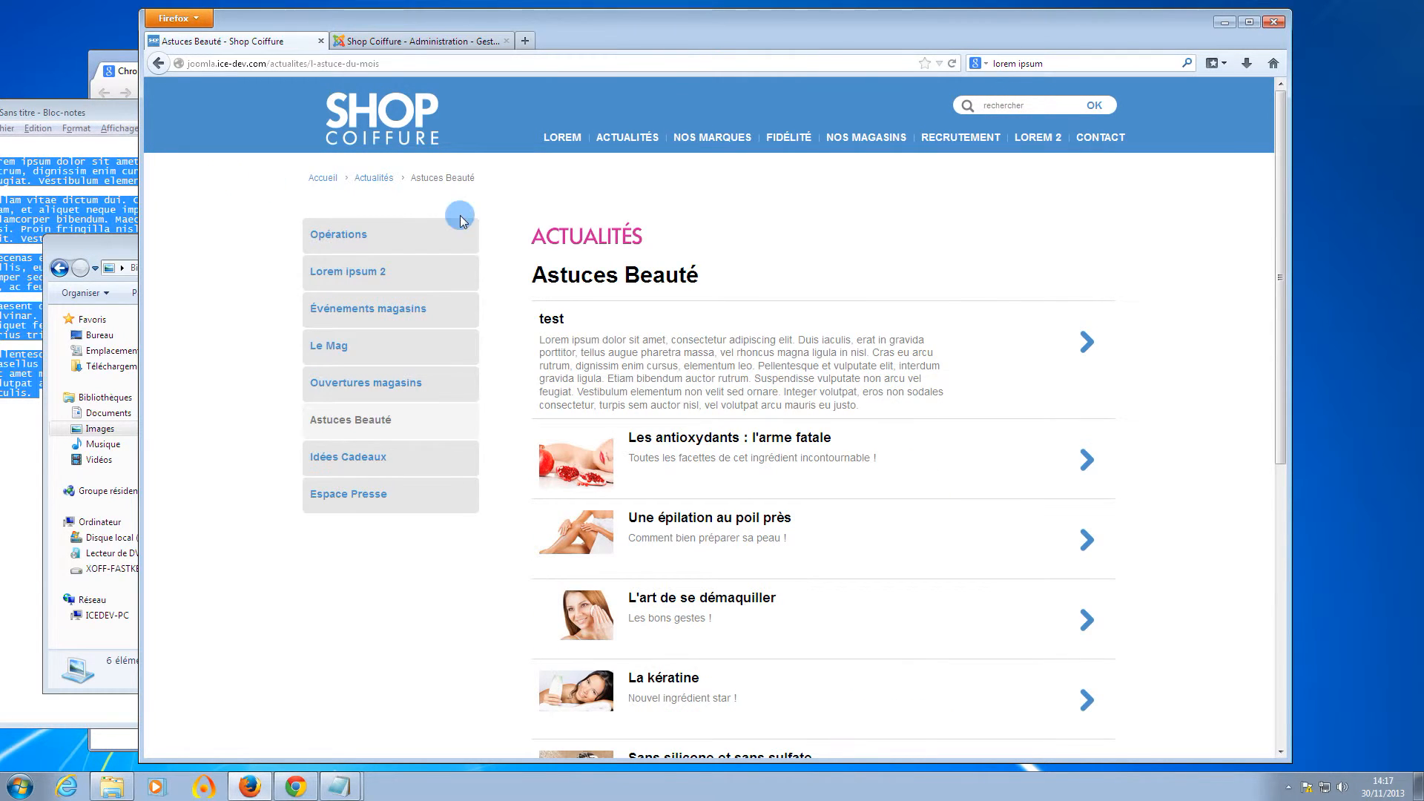
{"action": "left_click", "coordinate": [817, 354]}
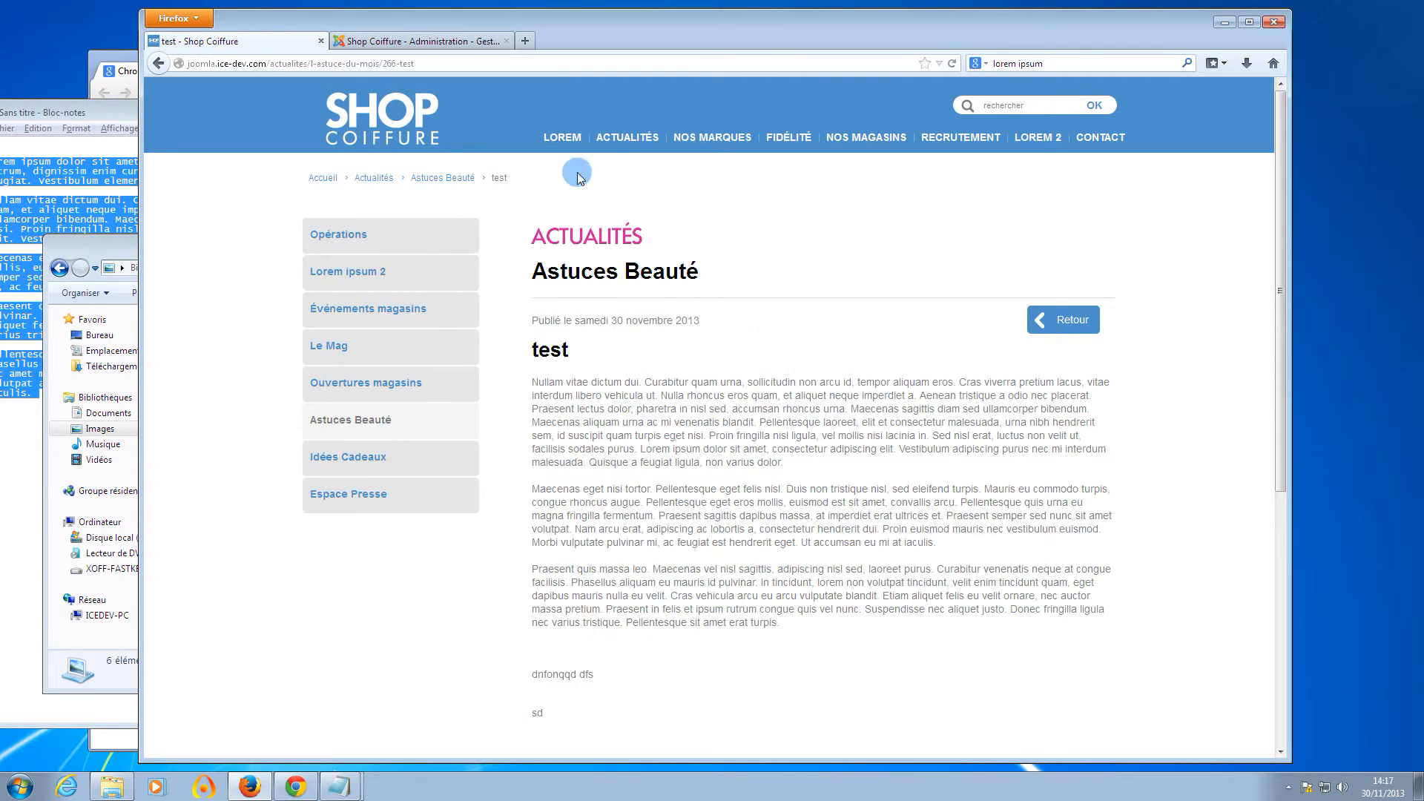
Step: Open the Astuces Beauté and Actualités breadcrumb links in new background tabs, and view the link options for Lorem ipsum 2
{"action": "middle_click", "coordinate": [423, 185]}
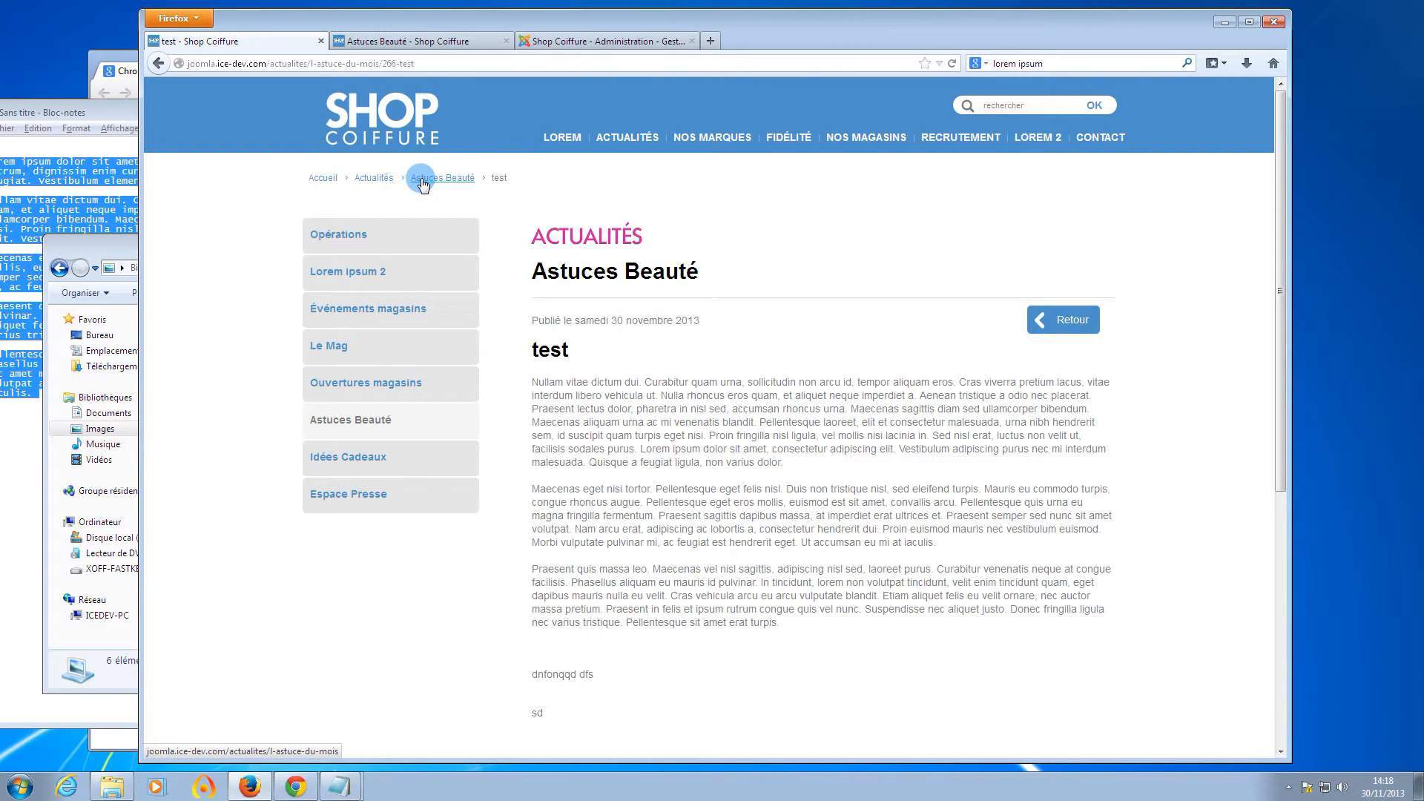
{"action": "middle_click", "coordinate": [373, 178]}
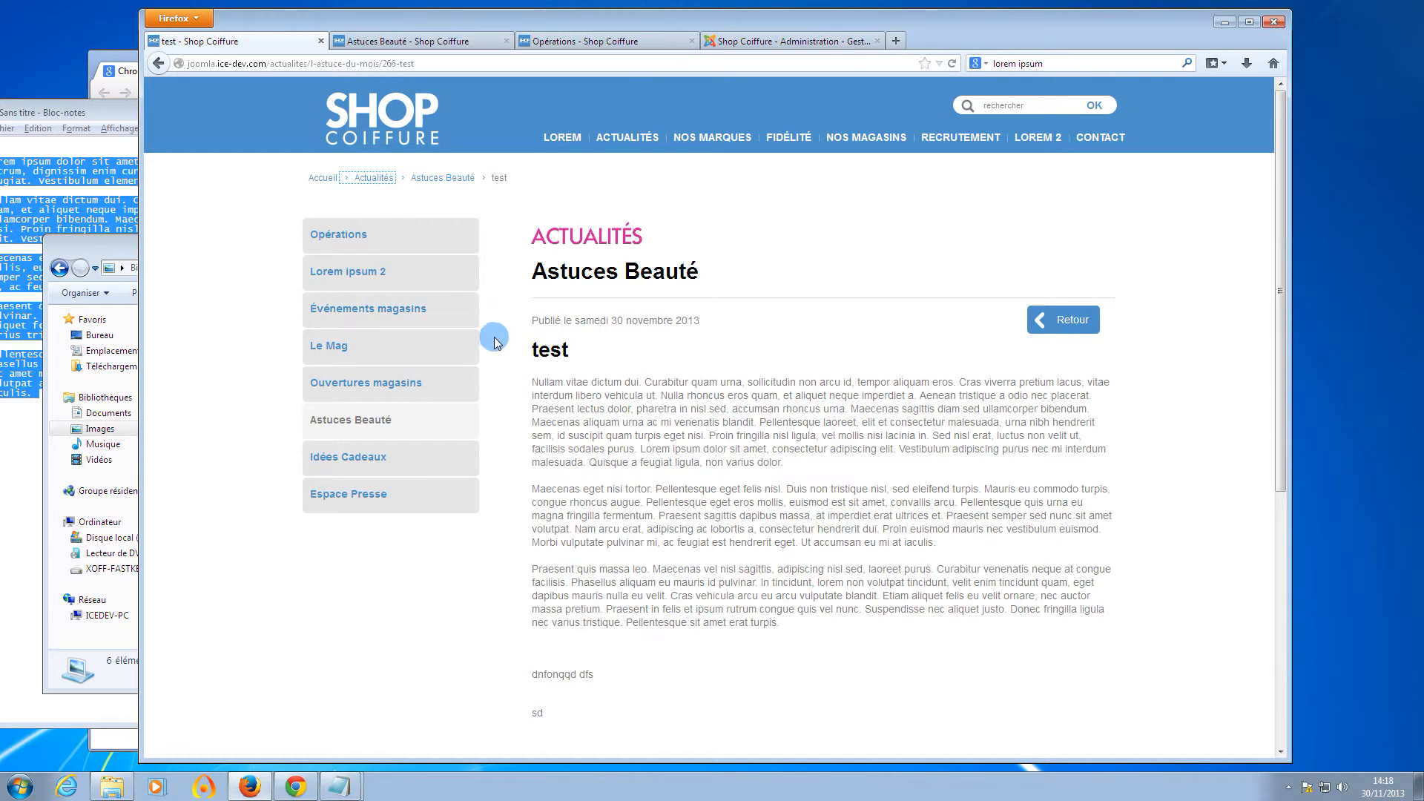
{"action": "right_click", "coordinate": [384, 288]}
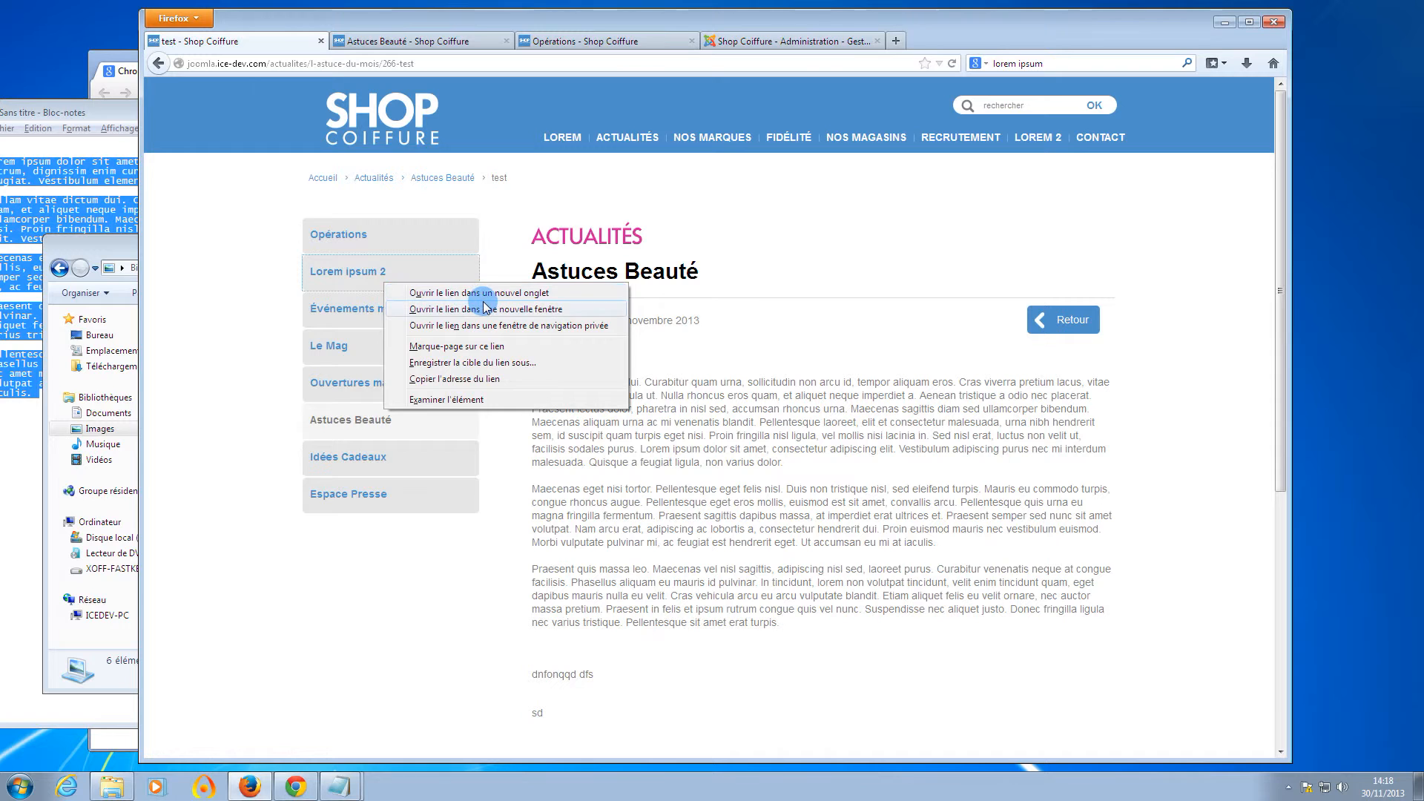
{"action": "left_click", "coordinate": [814, 261]}
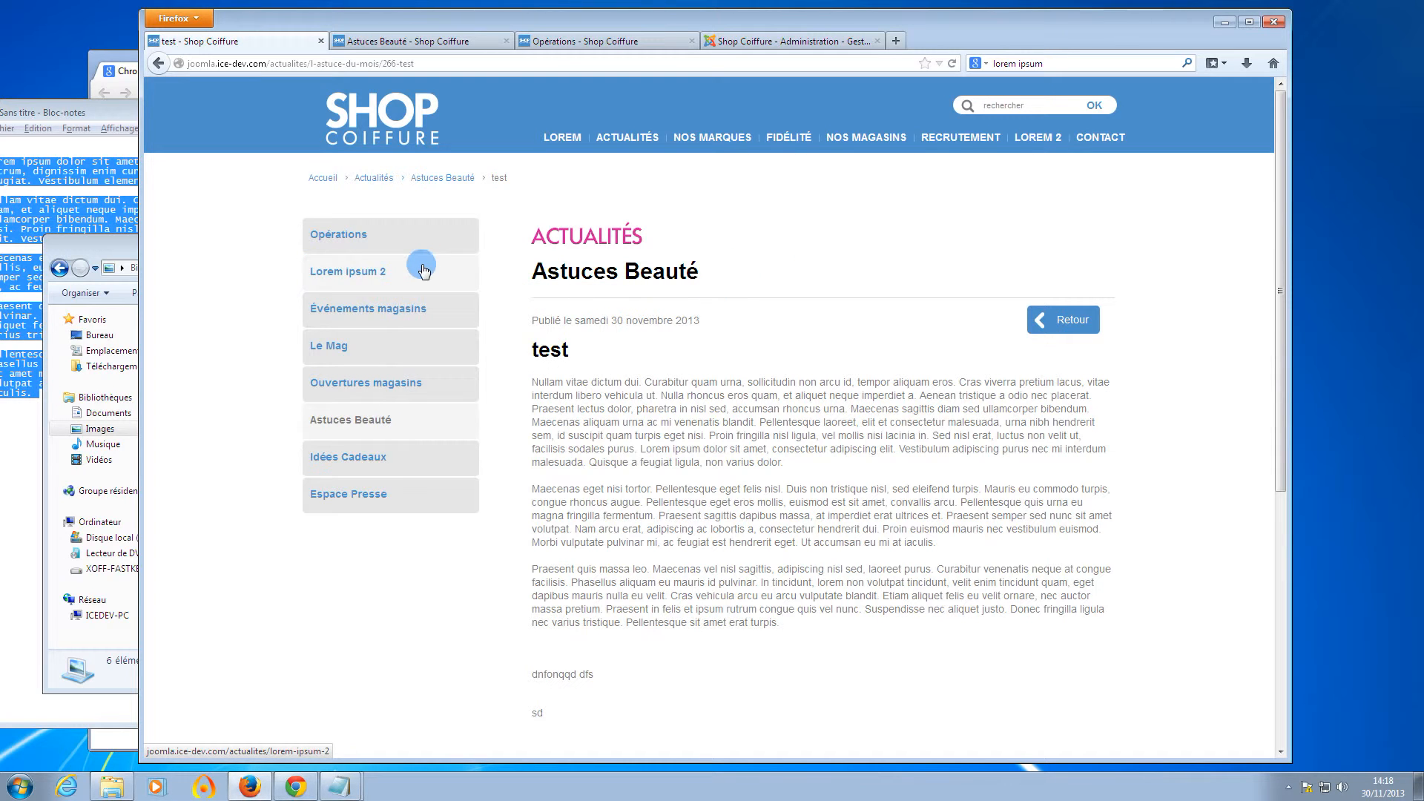
Step: Open the Opérations, Lorem ipsum 2, Événements magasins and Le Mag links in new background tabs
{"action": "middle_click", "coordinate": [368, 236]}
{"action": "middle_click", "coordinate": [366, 283]}
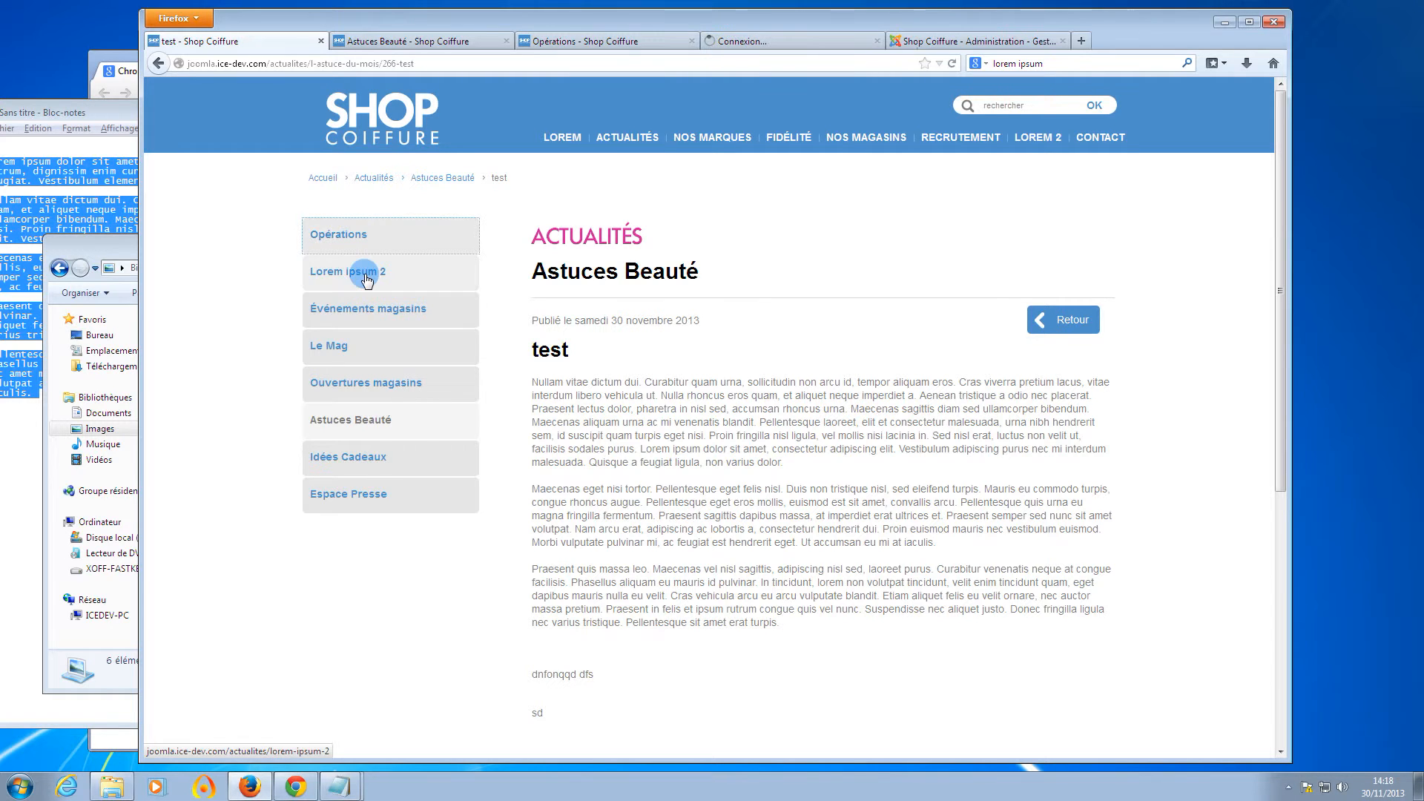
{"action": "middle_click", "coordinate": [368, 304]}
{"action": "middle_click", "coordinate": [363, 343]}
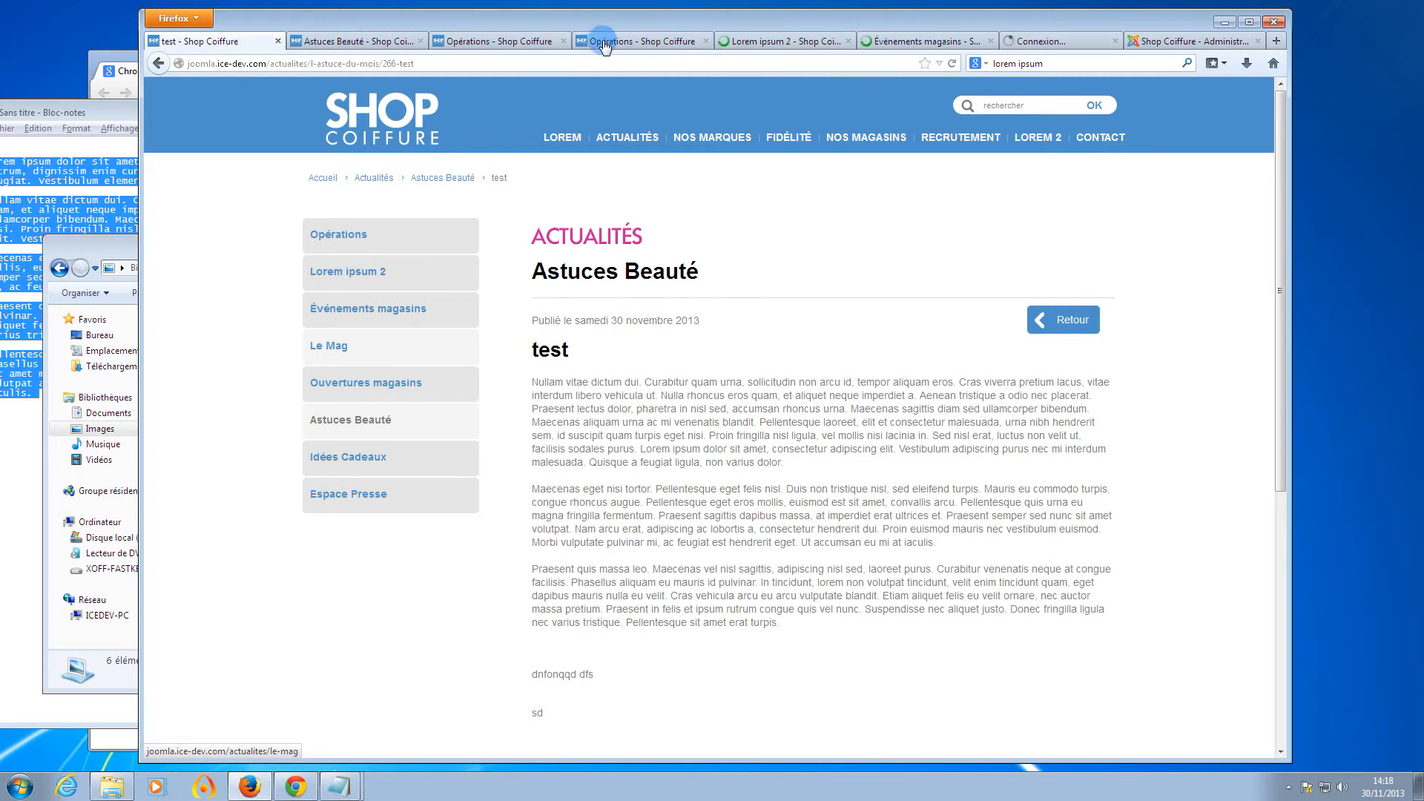
Step: Close the six extra Shop Coiffure tabs, keeping only the "test" article and the Joomla administration tabs
{"action": "middle_click", "coordinate": [371, 43]}
{"action": "middle_click", "coordinate": [371, 43]}
{"action": "middle_click", "coordinate": [371, 43]}
{"action": "middle_click", "coordinate": [371, 43]}
{"action": "middle_click", "coordinate": [371, 43]}
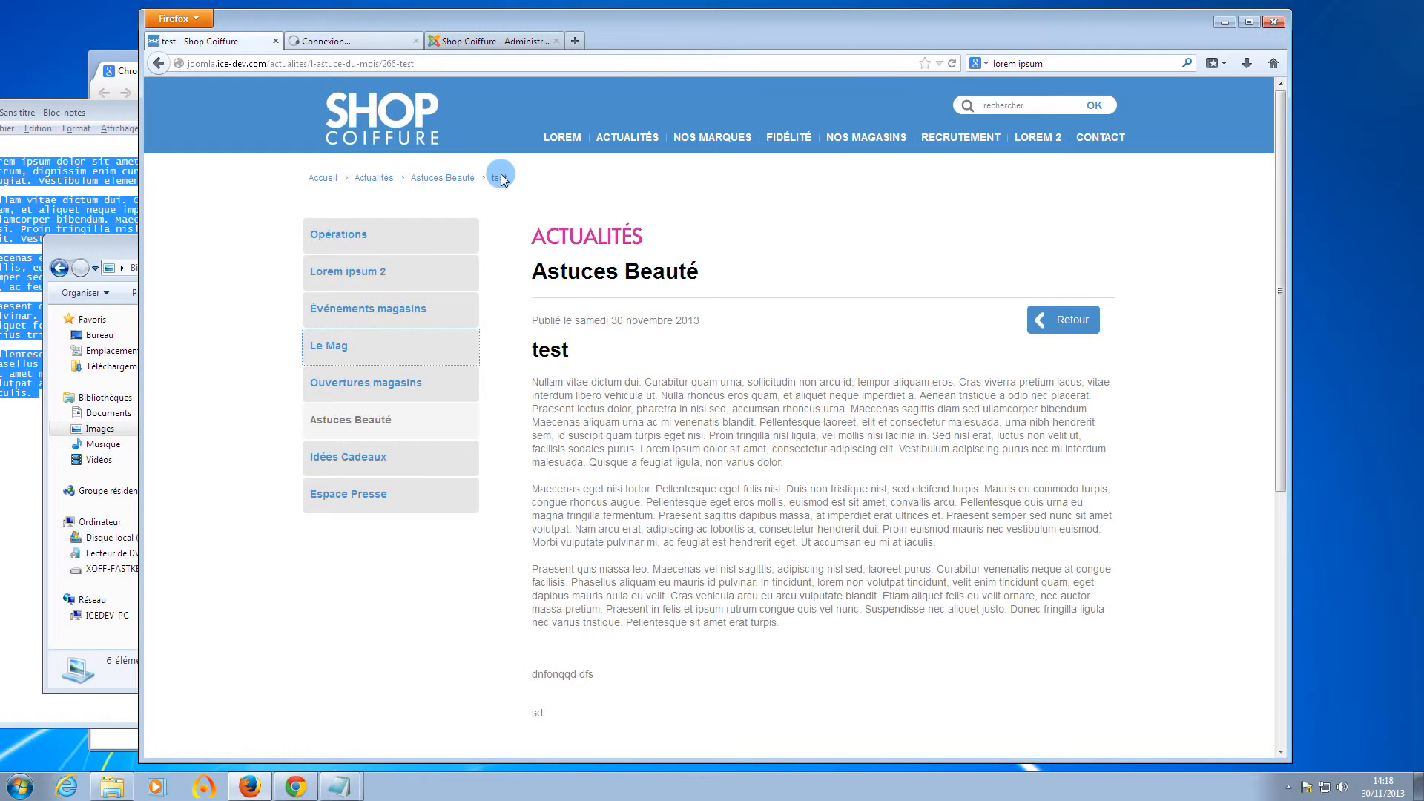
{"action": "middle_click", "coordinate": [375, 42]}
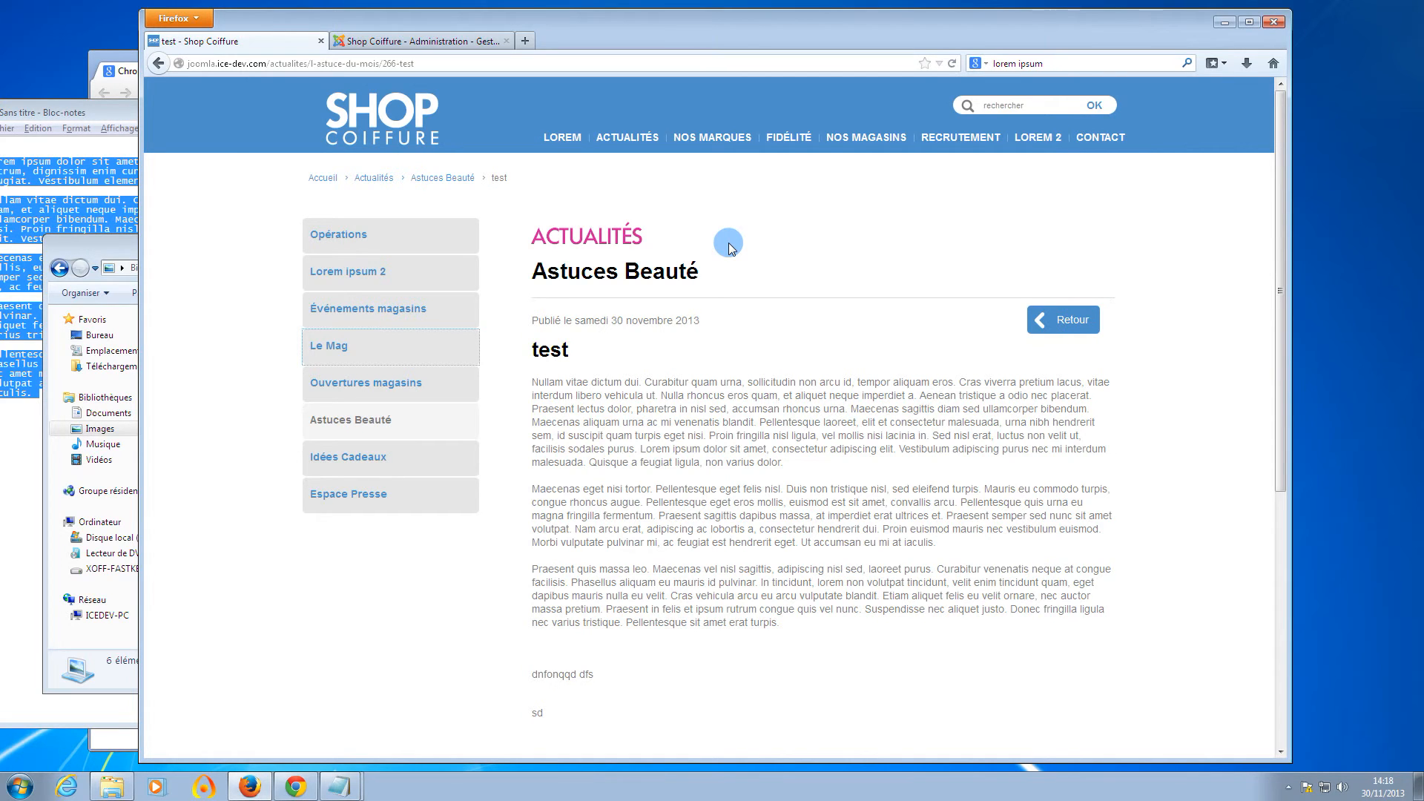
Step: Cycle through all open windows in the window switcher and bring the Lorem ipsum Bloc-notes window to the front
{"action": "key", "text": "alt+Tab"}
{"action": "key", "text": "alt+Tab"}
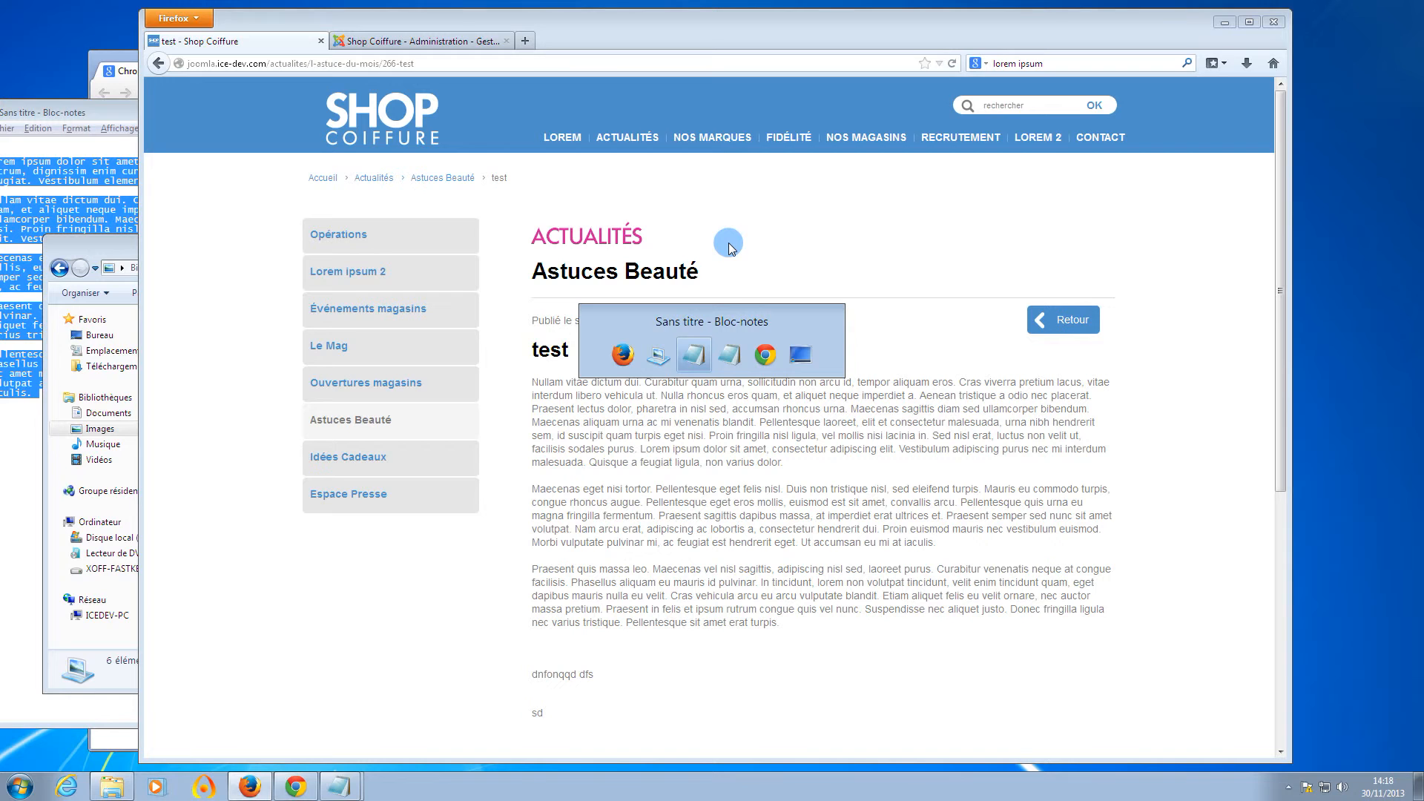
{"action": "key", "text": "alt+Tab"}
{"action": "key", "text": "alt+Tab"}
{"action": "key", "text": "alt+Tab"}
{"action": "key", "text": "alt+Tab"}
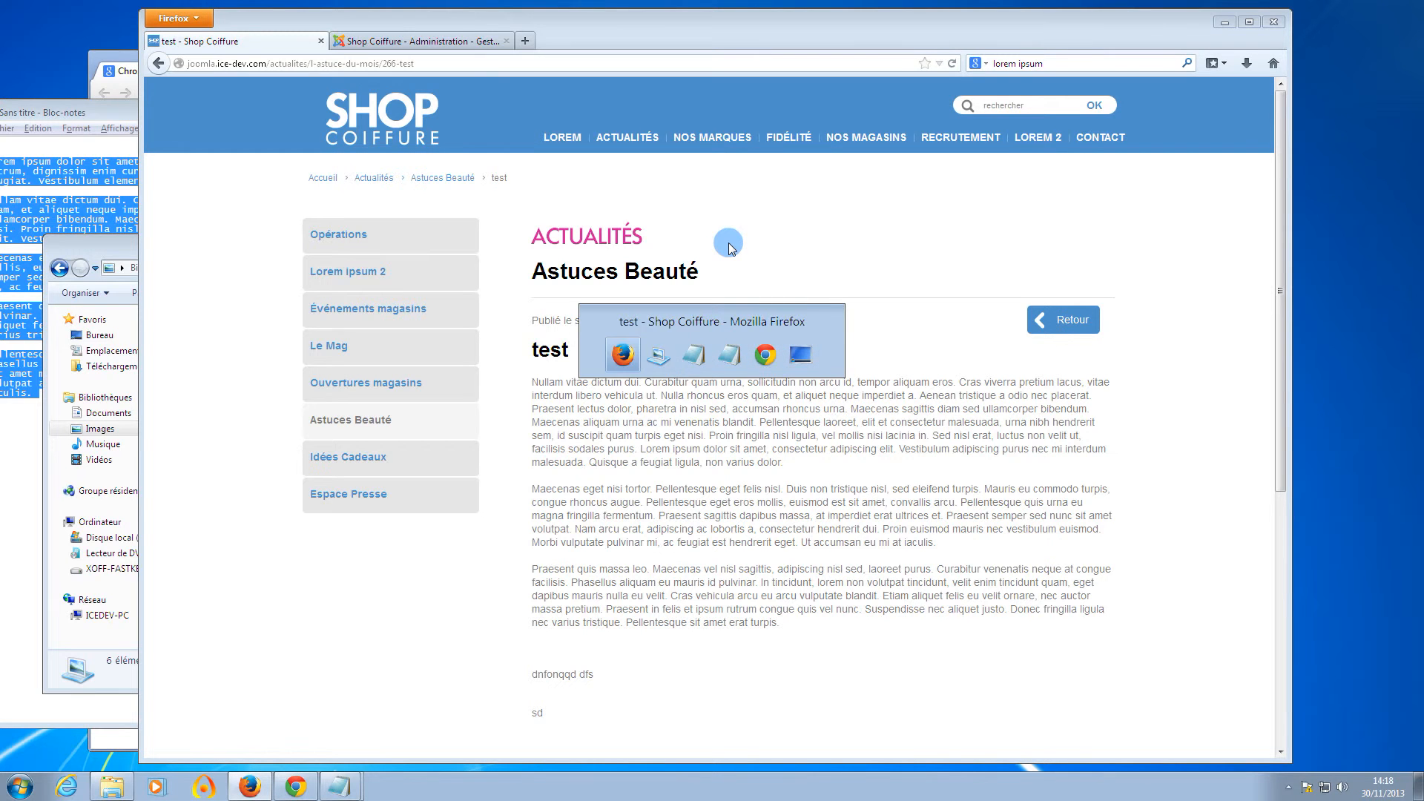
{"action": "key", "text": "alt+Tab"}
{"action": "key", "text": "alt+Tab"}
Step: Switch to the blank Bloc-notes window and from there to the Google Chrome window
{"action": "key", "text": "alt+Tab"}
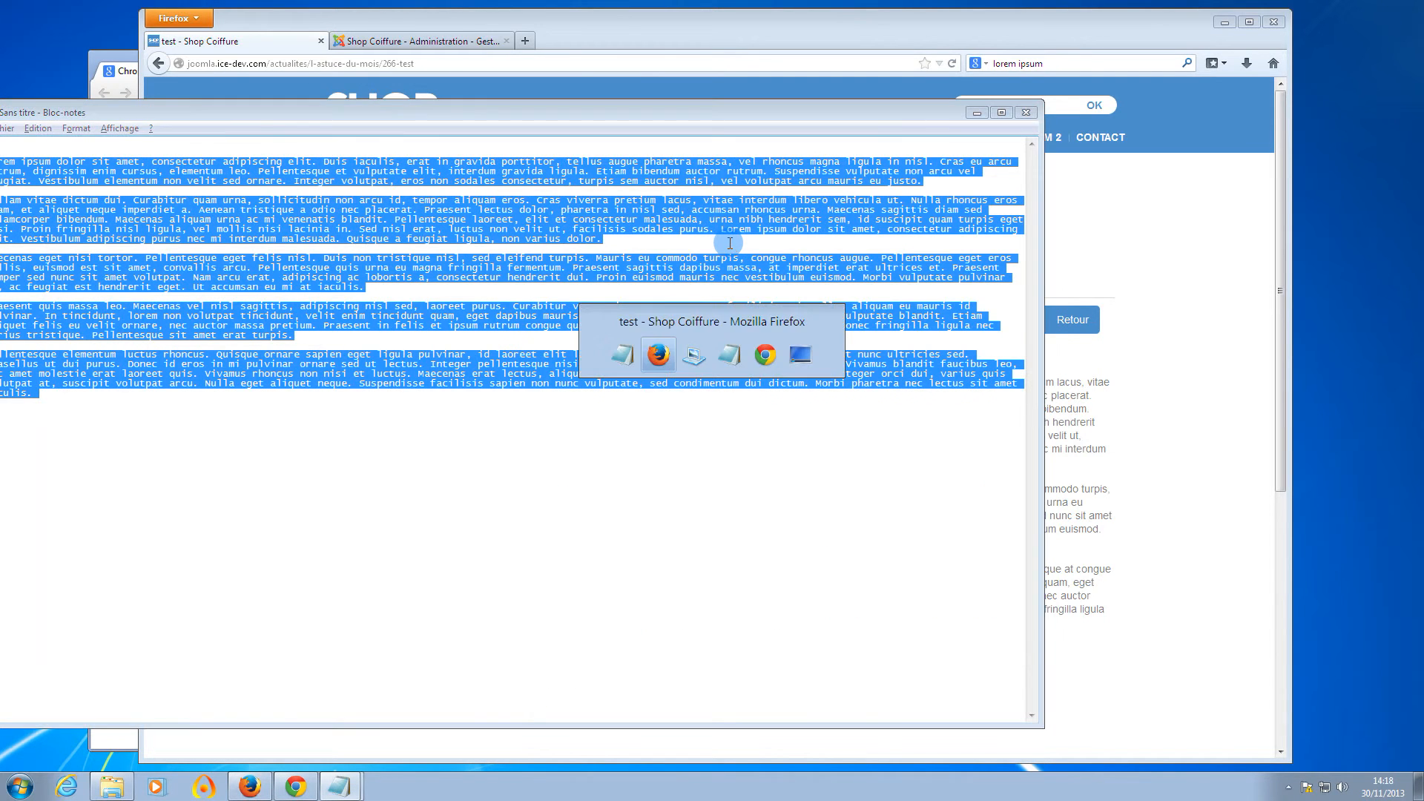
{"action": "key", "text": "alt+Tab"}
{"action": "key", "text": "alt+Tab"}
{"action": "key", "text": "alt+Tab"}
{"action": "key", "text": "alt+Tab"}
{"action": "key", "text": "alt+Tab"}
{"action": "key", "text": "alt+Tab"}
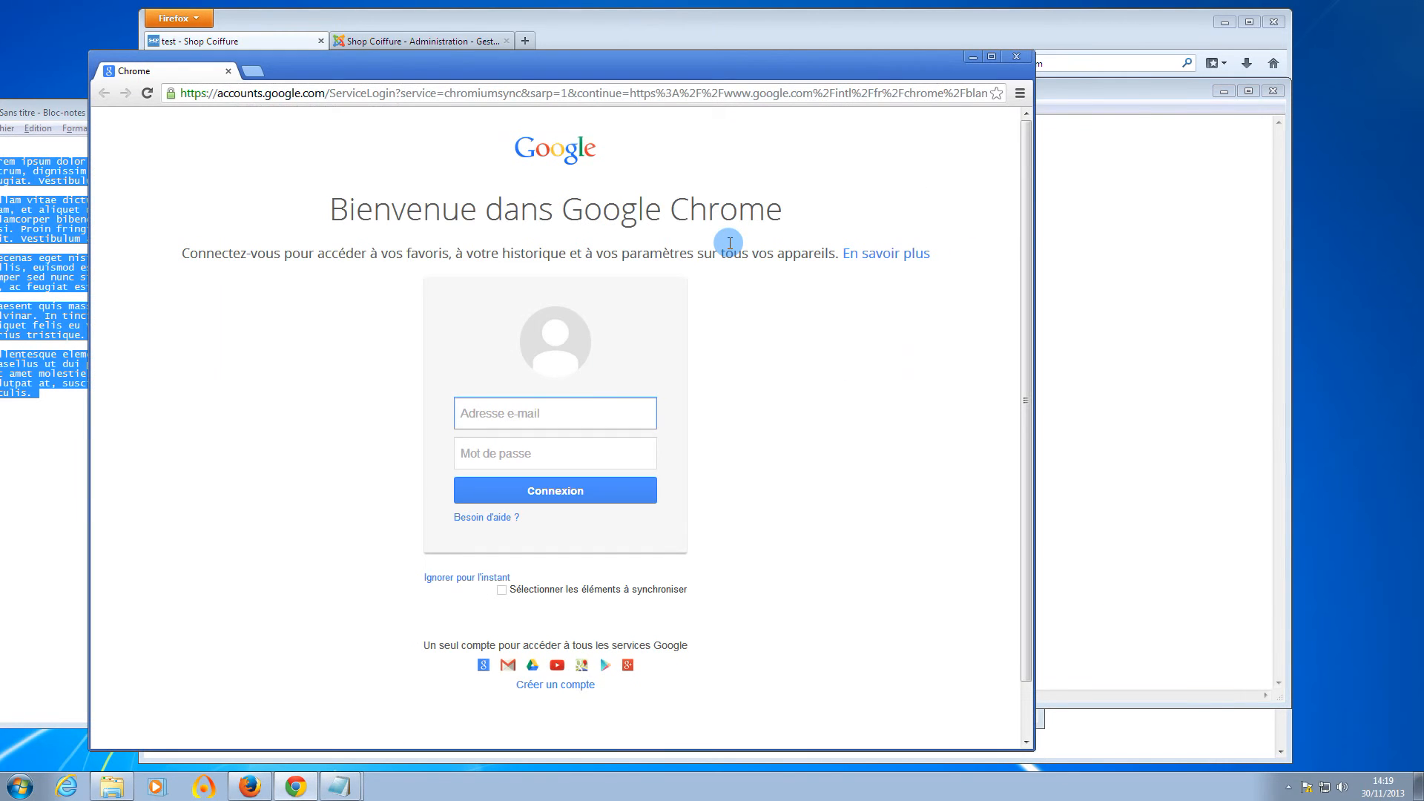
Step: Cycle forward through the open windows in the window switcher up to Firefox, and back in reverse order to Bloc-notes
{"action": "key", "text": "alt+Tab"}
{"action": "key", "text": "alt+Tab"}
{"action": "key", "text": "alt+Tab"}
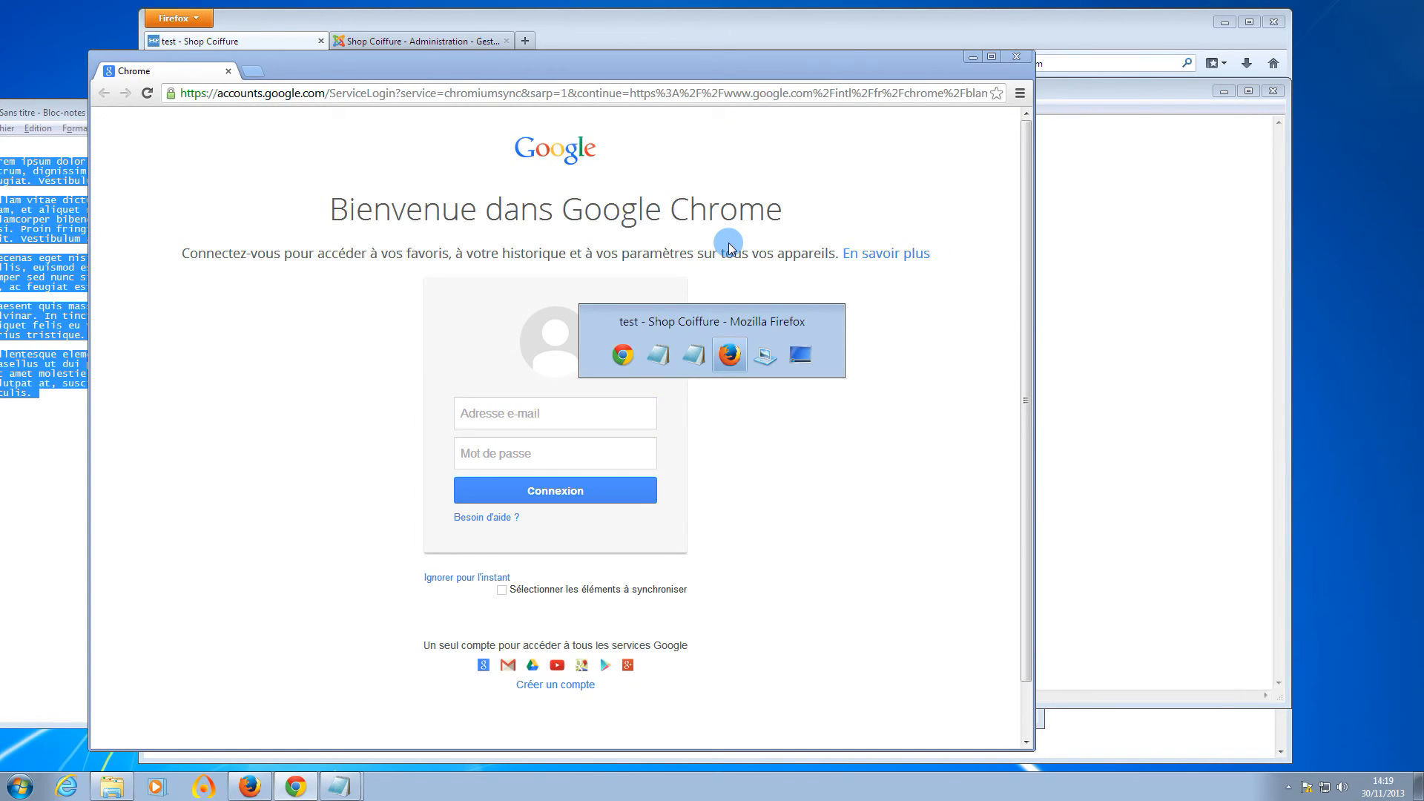
{"action": "key", "text": "alt+shift+Tab"}
{"action": "key", "text": "alt+shift+Tab"}
{"action": "key", "text": "alt+shift+Tab"}
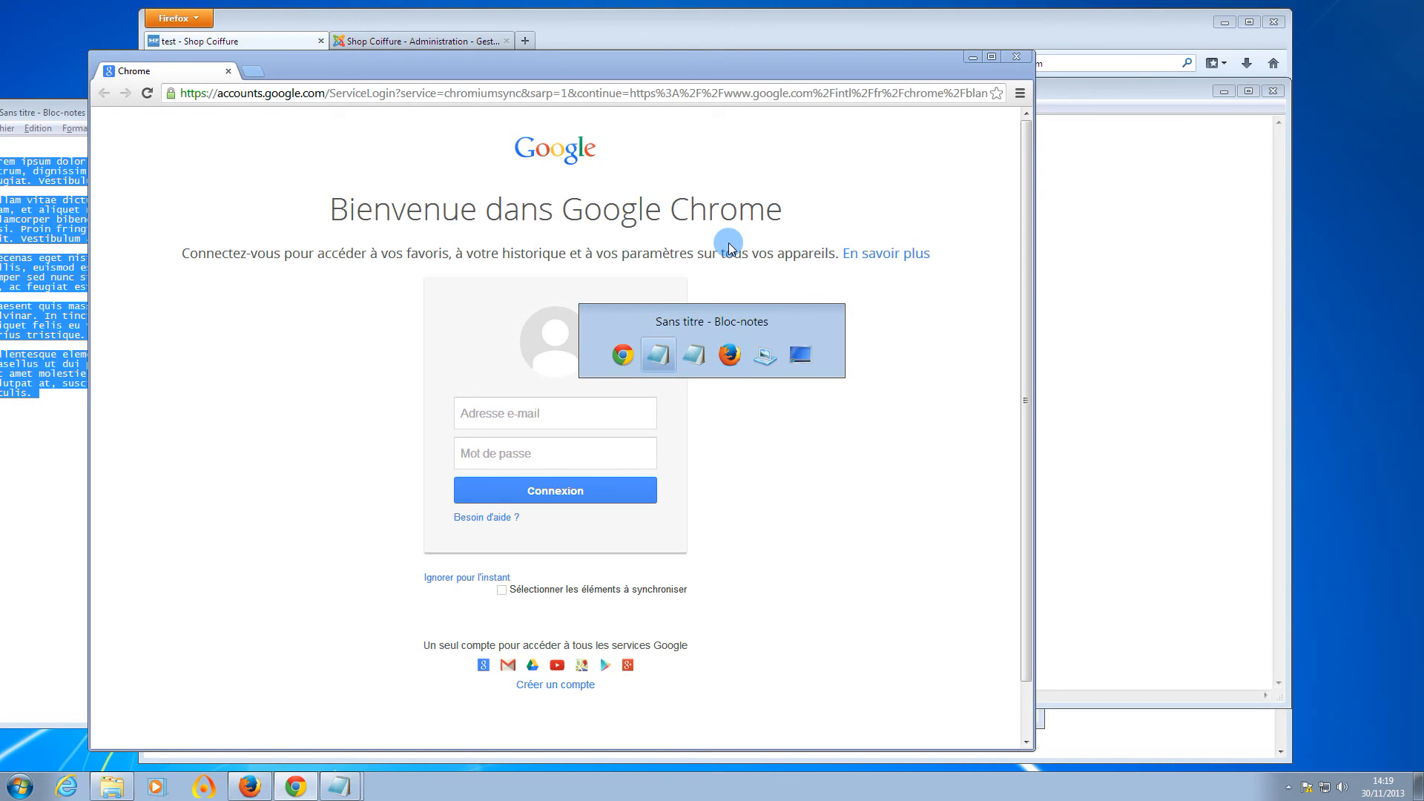